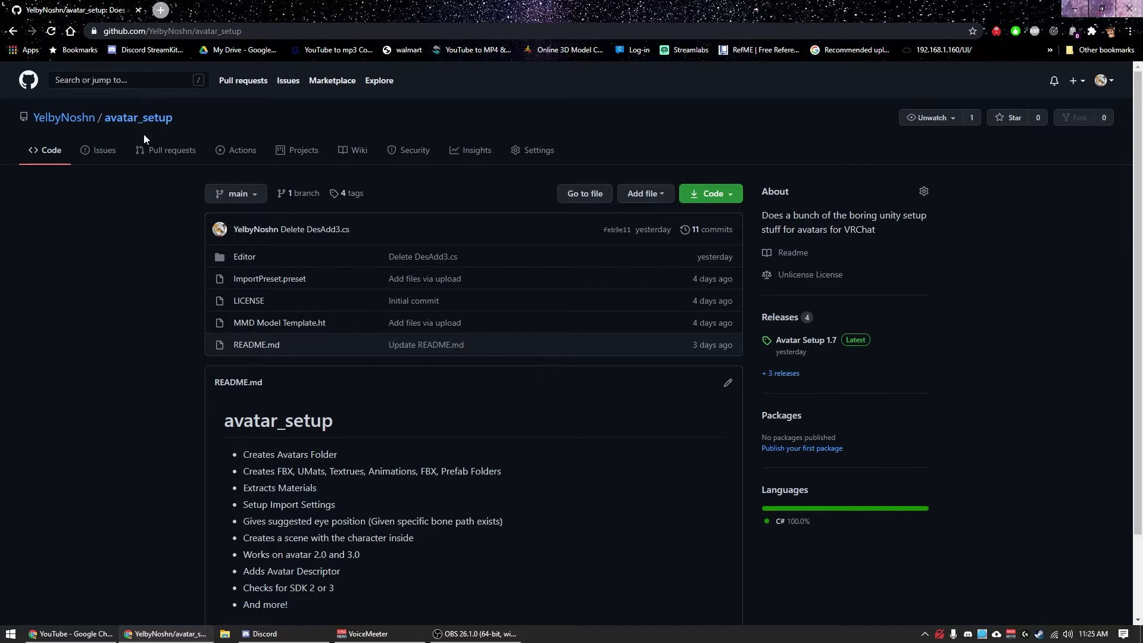
From the GitHub repository, download Yelbys_Avatar_Setup_1_7-3.unitypackage for VRCSDK 3.0 from the Avatar Setup 1.7 release.
scroll(350, 437, "down", 1)
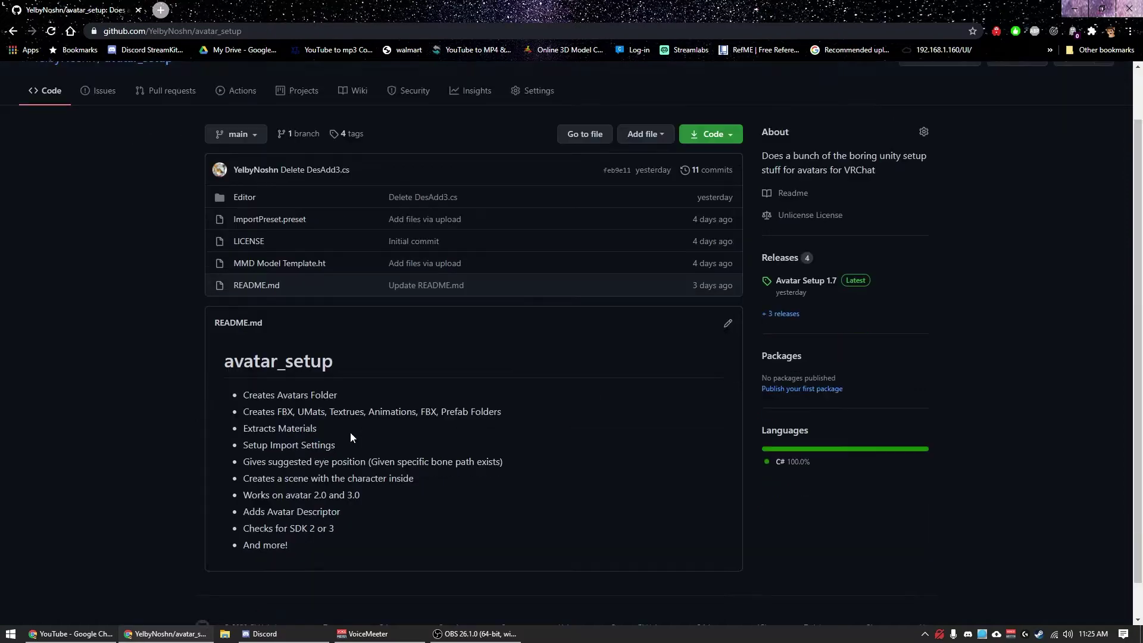
scroll(349, 437, "down", 1)
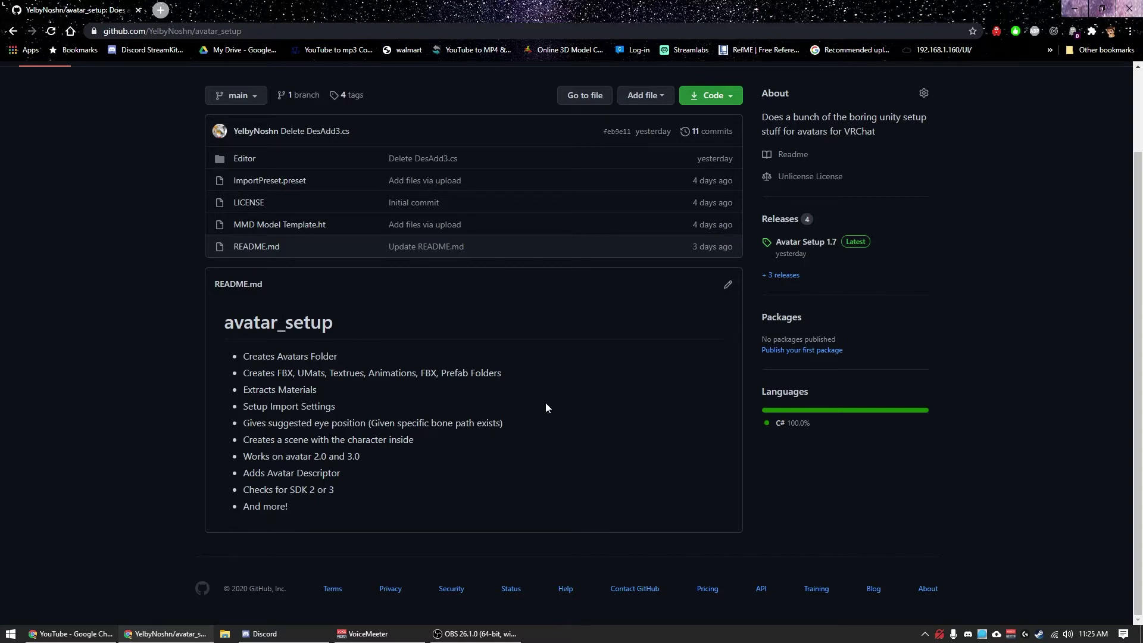
scroll(545, 402, "up", 2)
left_click(141, 32)
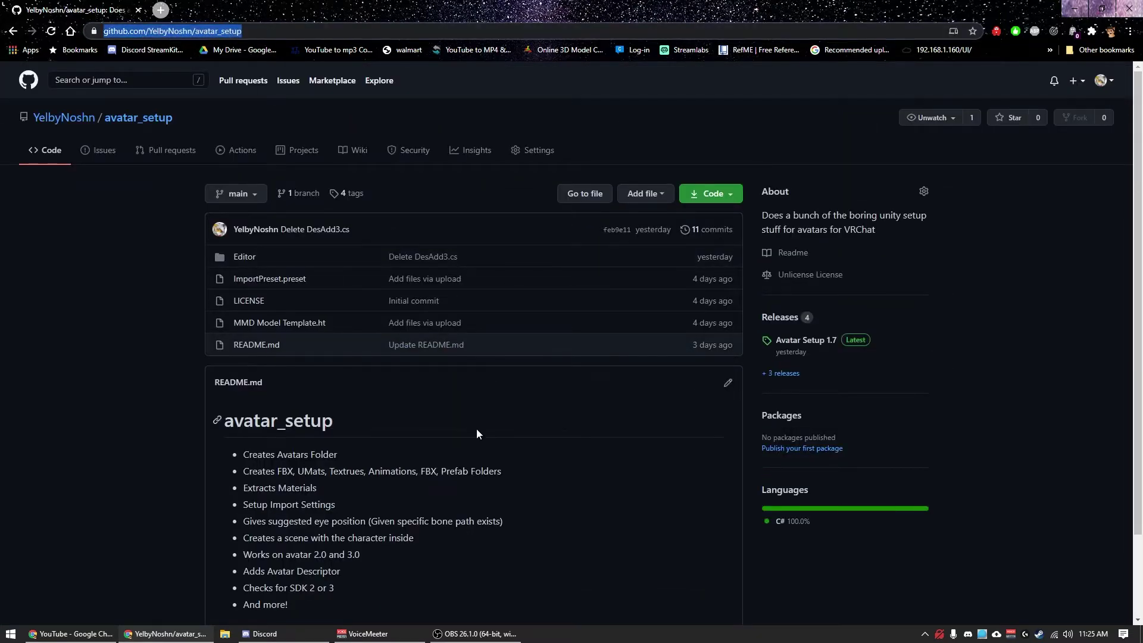
left_click(497, 430)
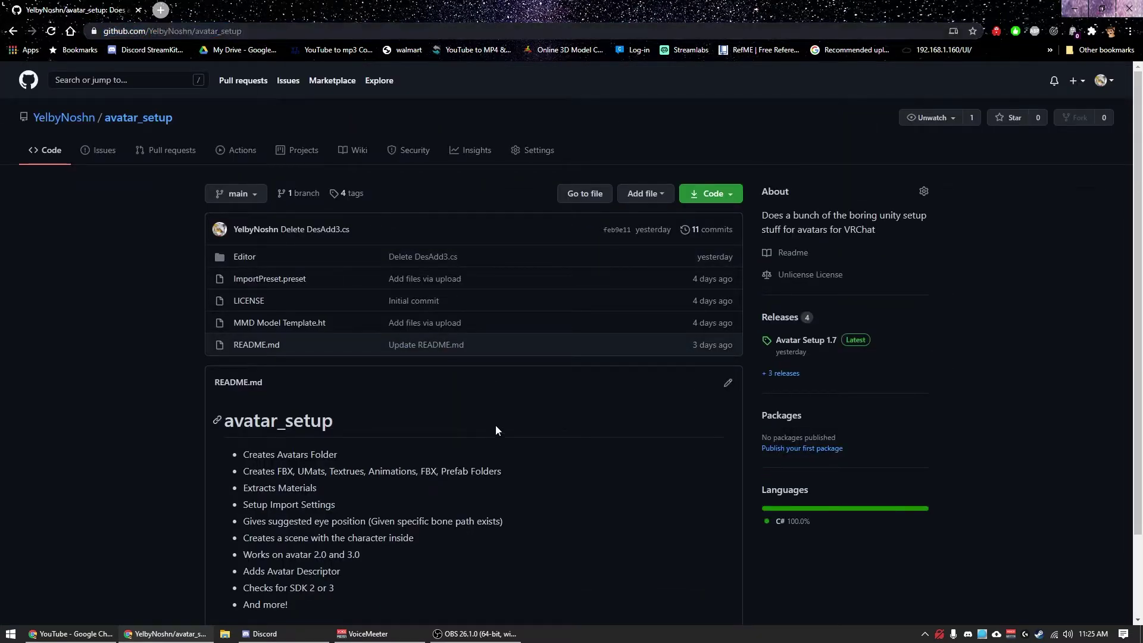
left_click(805, 342)
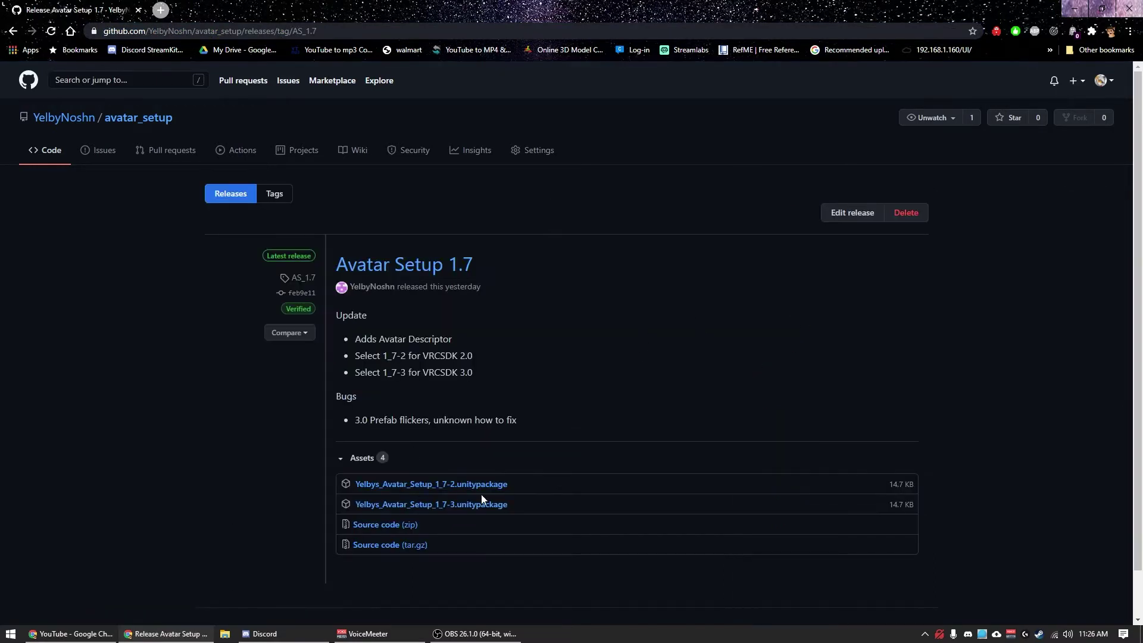
scroll(416, 347, "down", 1)
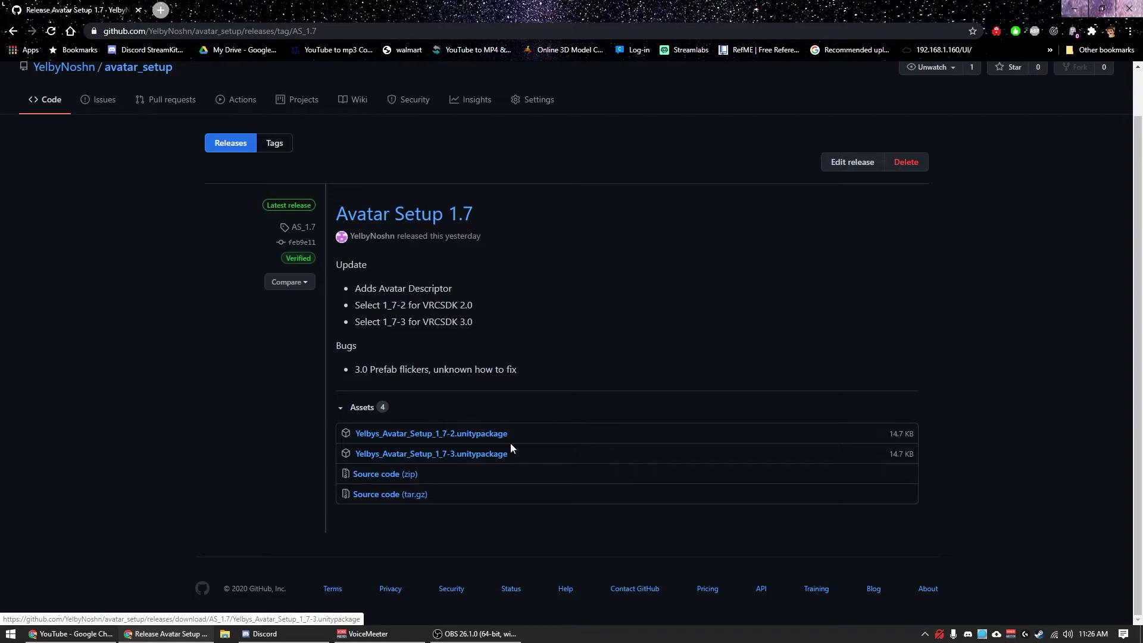
left_click(475, 453)
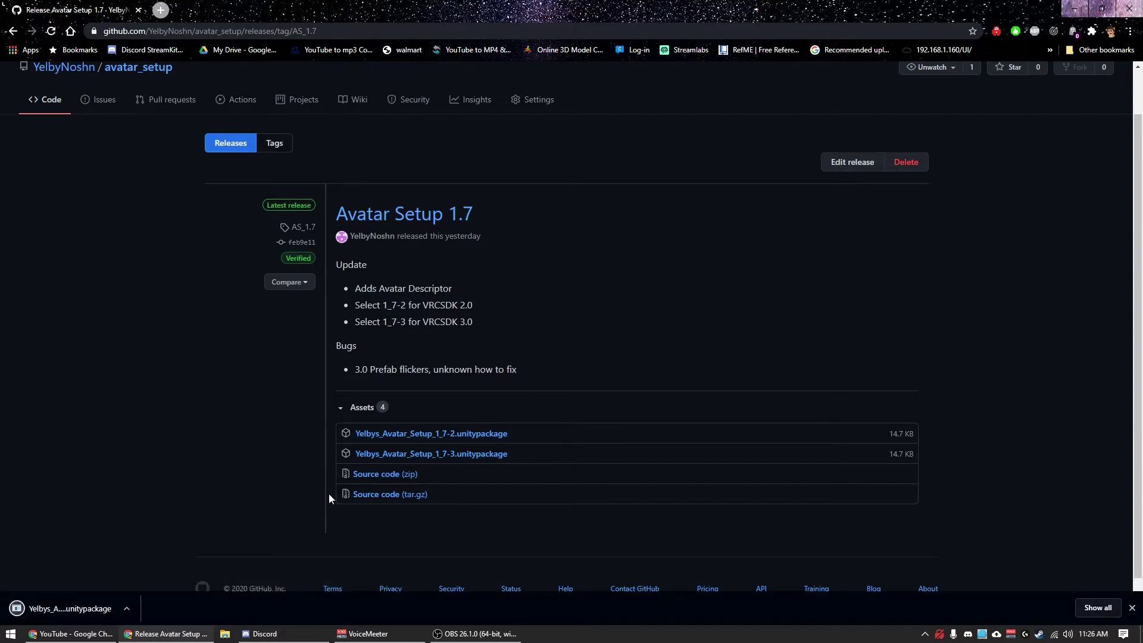
Launch File Explorer from the Windows Start menu.
key("super")
scroll(317, 407, "down", 1)
left_click(221, 318)
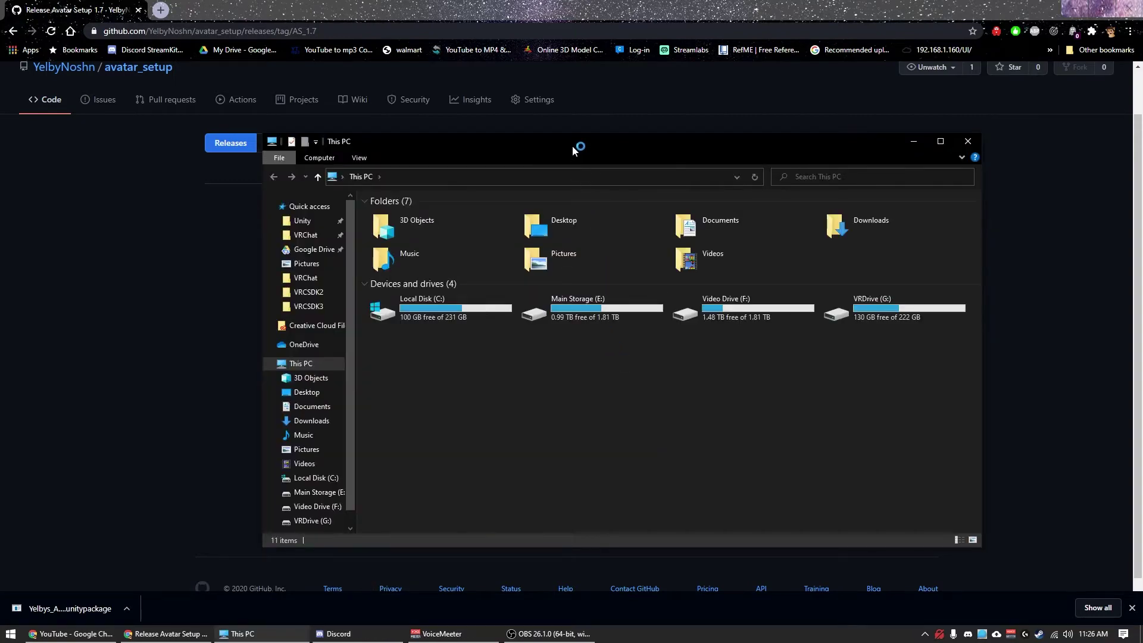
Drag the downloaded Yelbys_Avatar_Setup_1_7-3.unitypackage into E:\Unity\Extras.
left_click_drag(573, 148, 619, 104)
double_click(679, 257)
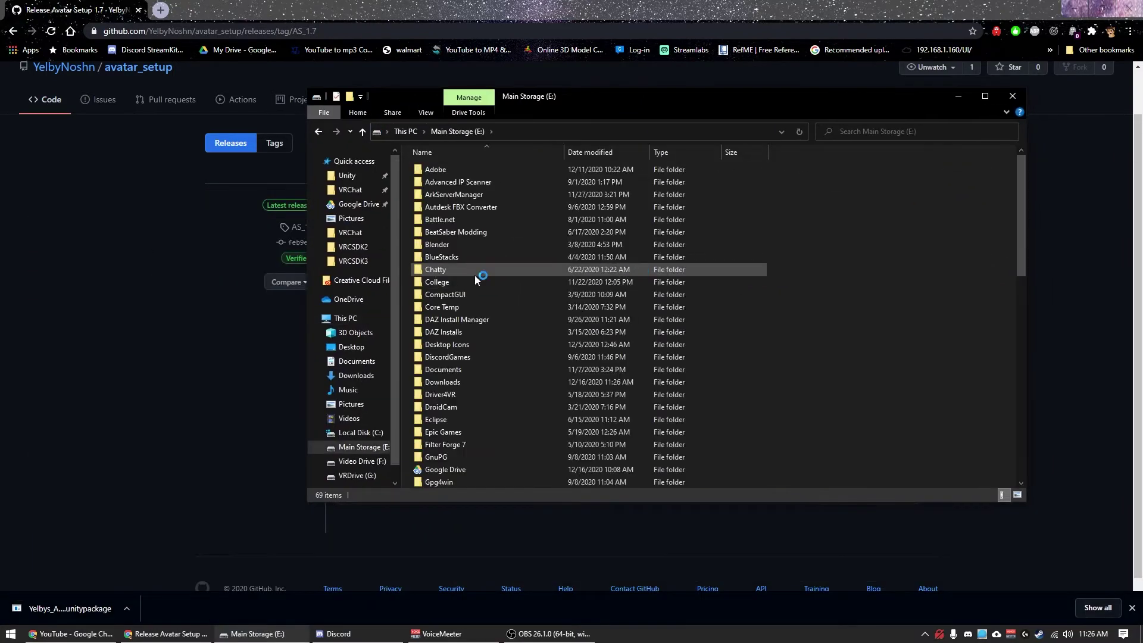
type("unity")
double_click(433, 381)
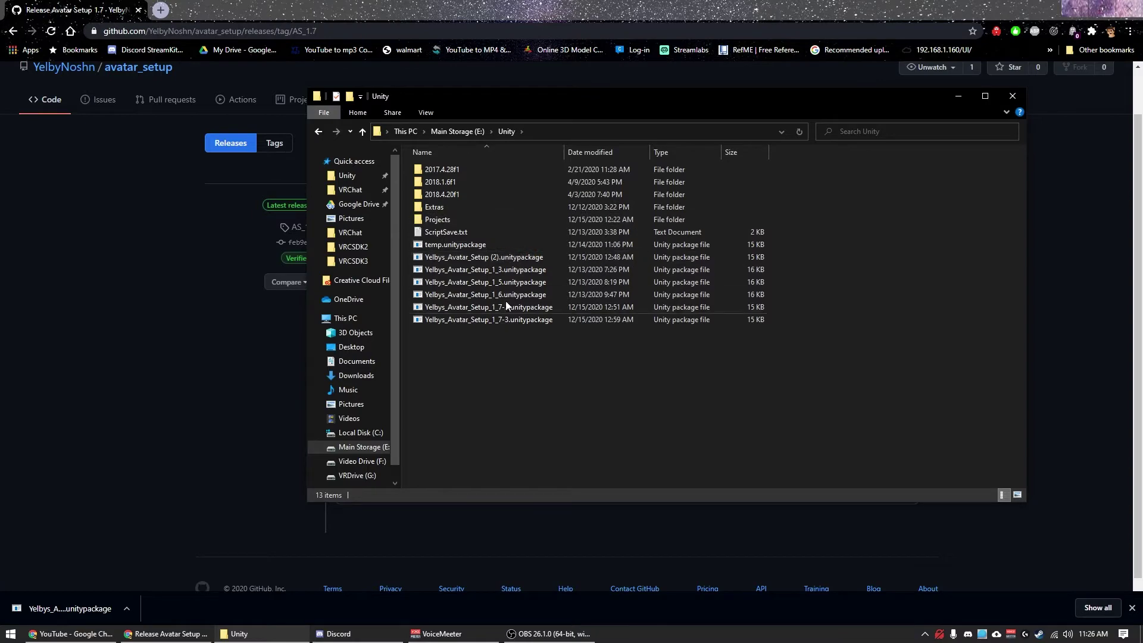
double_click(453, 205)
left_click_drag(85, 604, 447, 269)
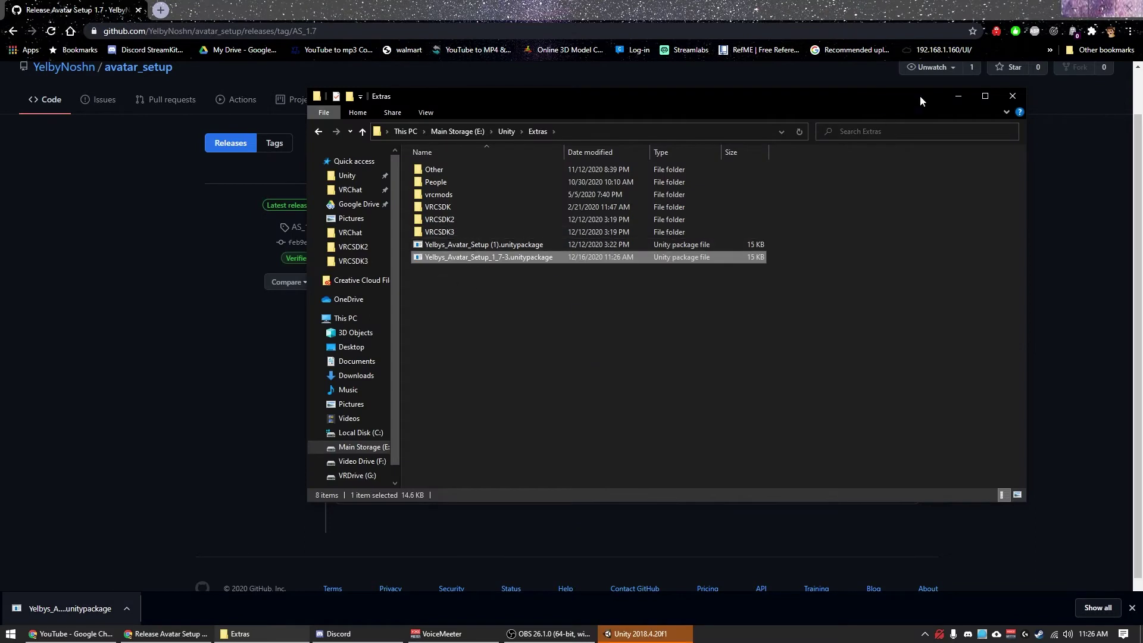
Create a new 3D project named ShowOff from the Unity launcher and let it load.
left_click(952, 98)
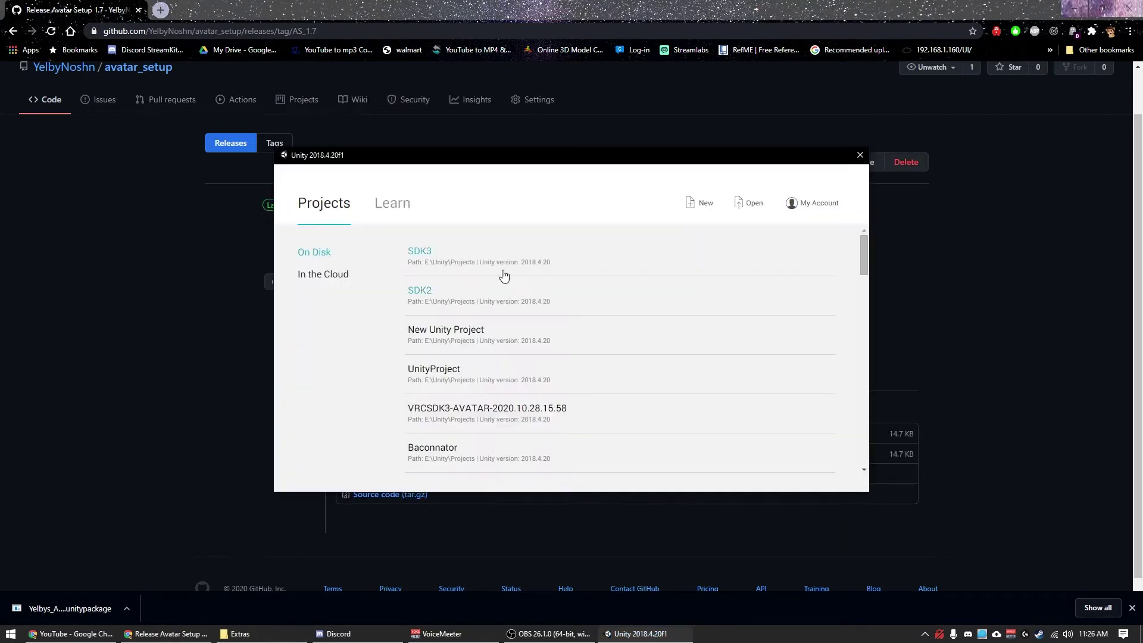
left_click(701, 203)
type("ShowOff")
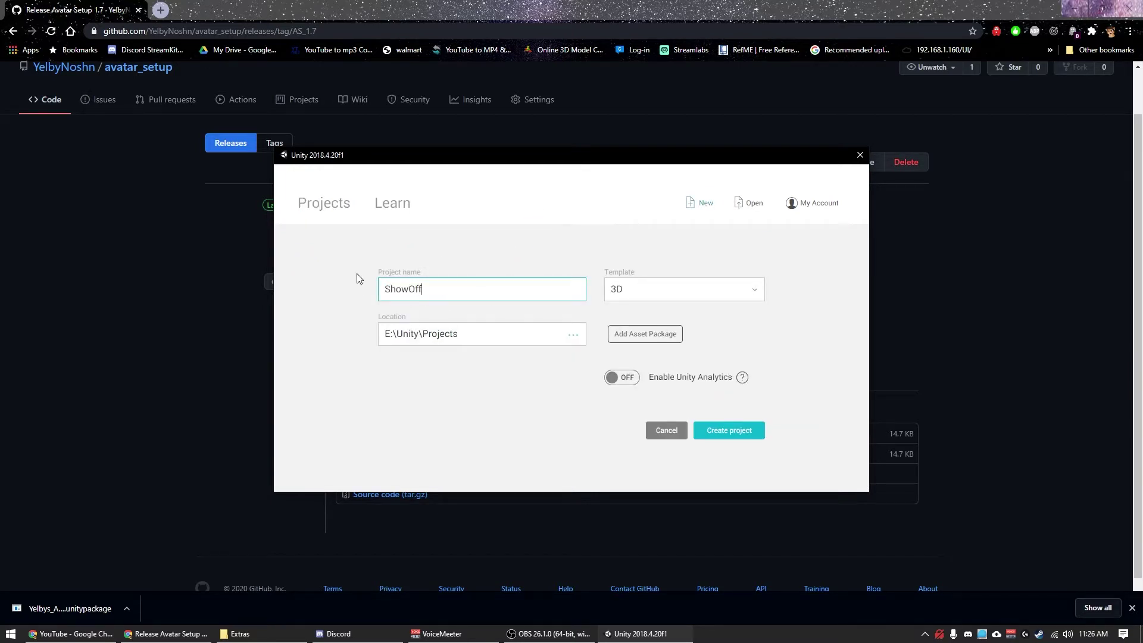
key("Return")
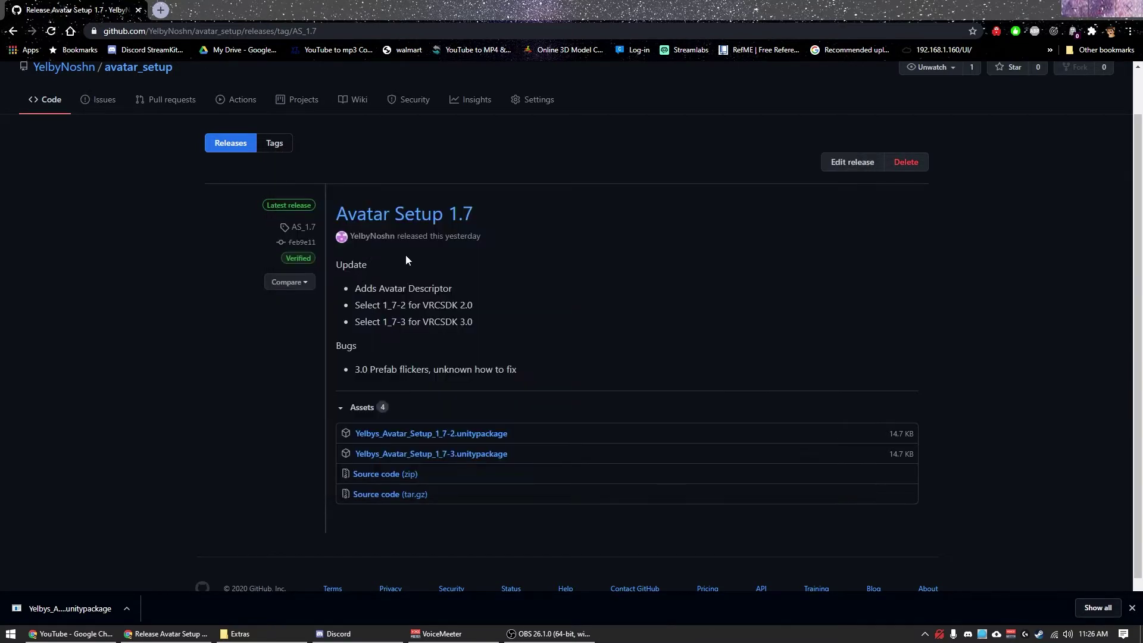
left_click(1077, 12)
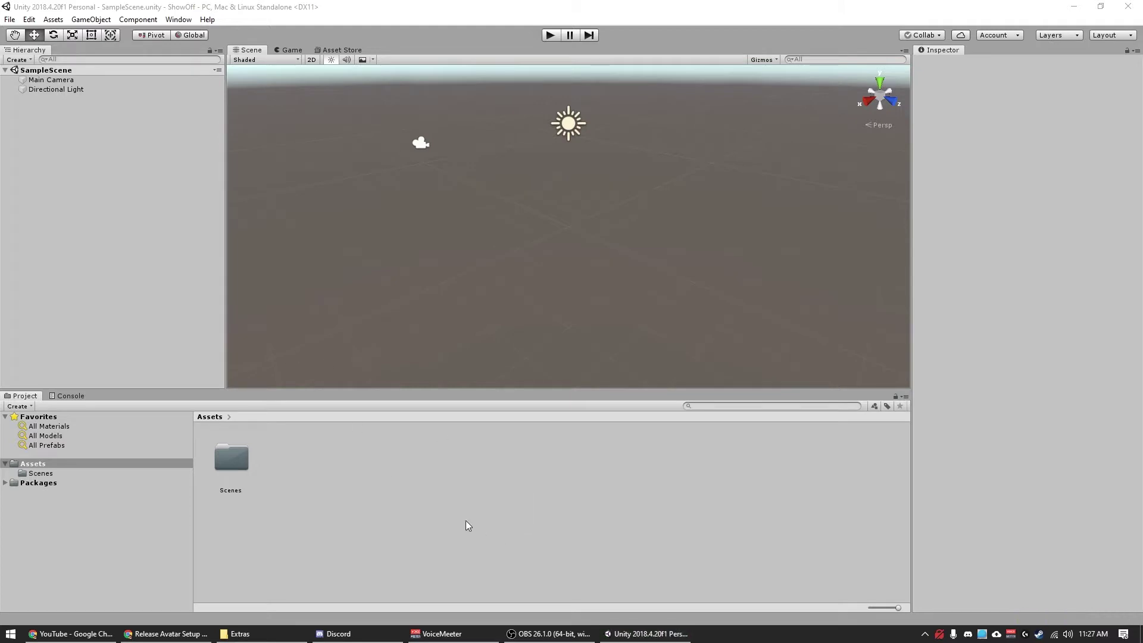
Import the custom package VRCSDK3-AVATAR-2020.12.09.04.45_Public from Extras\VRCSDK3 with all items.
right_click(398, 515)
mouse_move(505, 348)
left_click(613, 351)
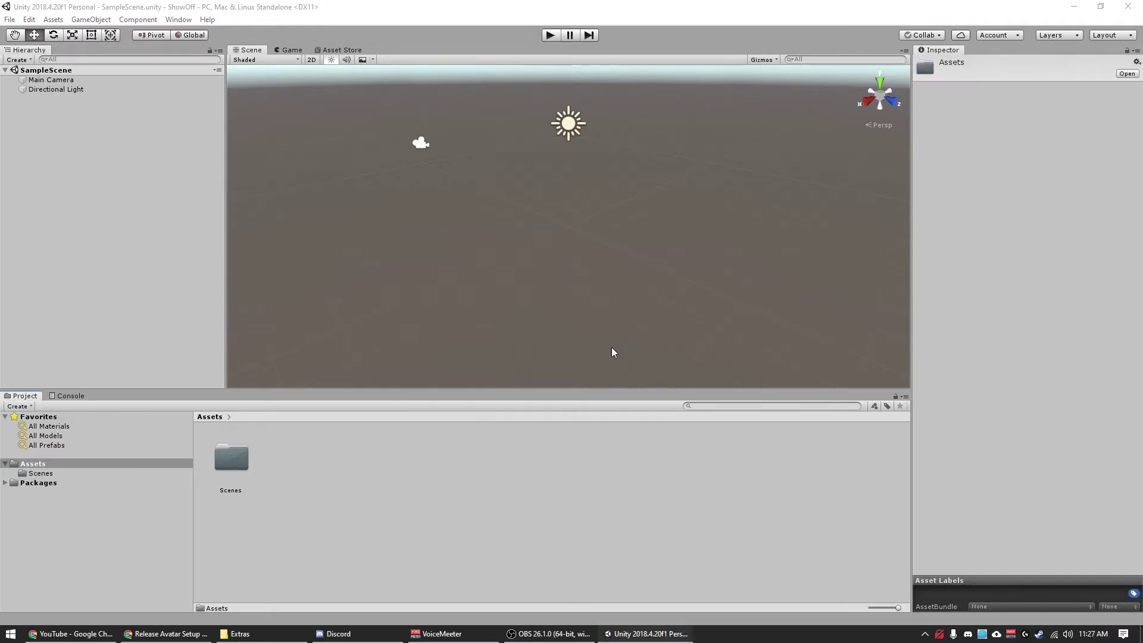
double_click(316, 219)
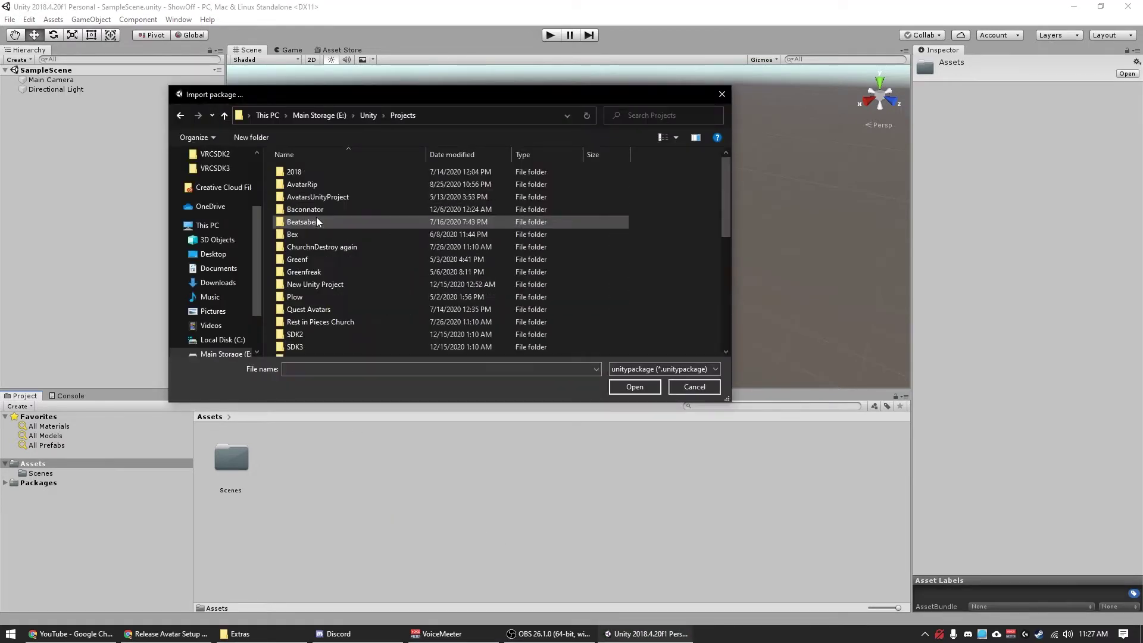
left_click(368, 115)
double_click(315, 210)
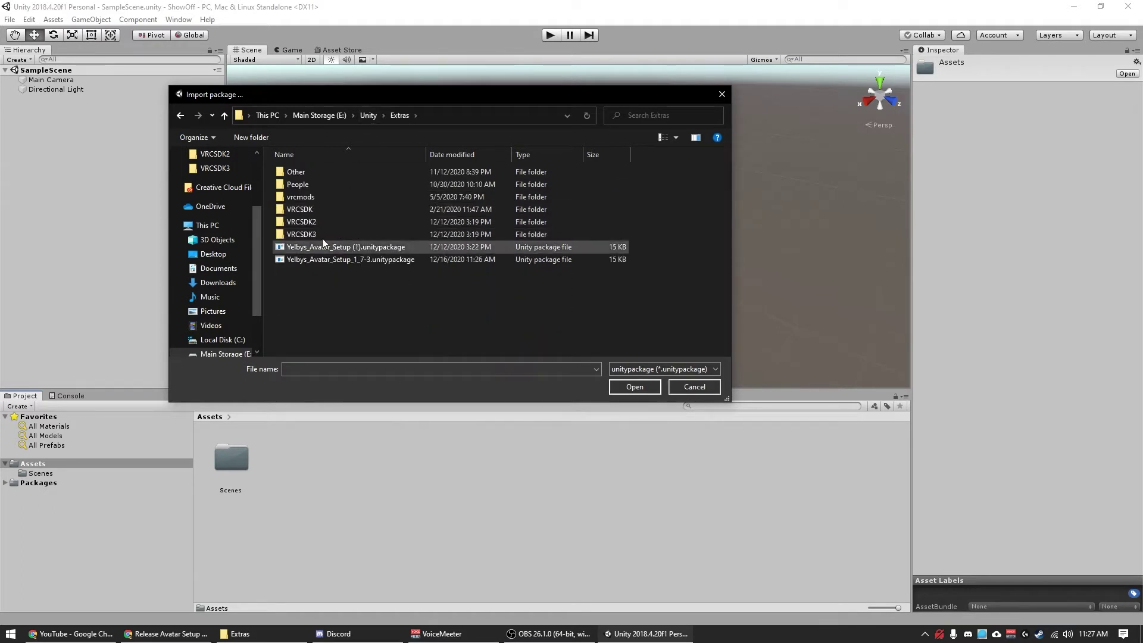
double_click(316, 233)
left_click(381, 259)
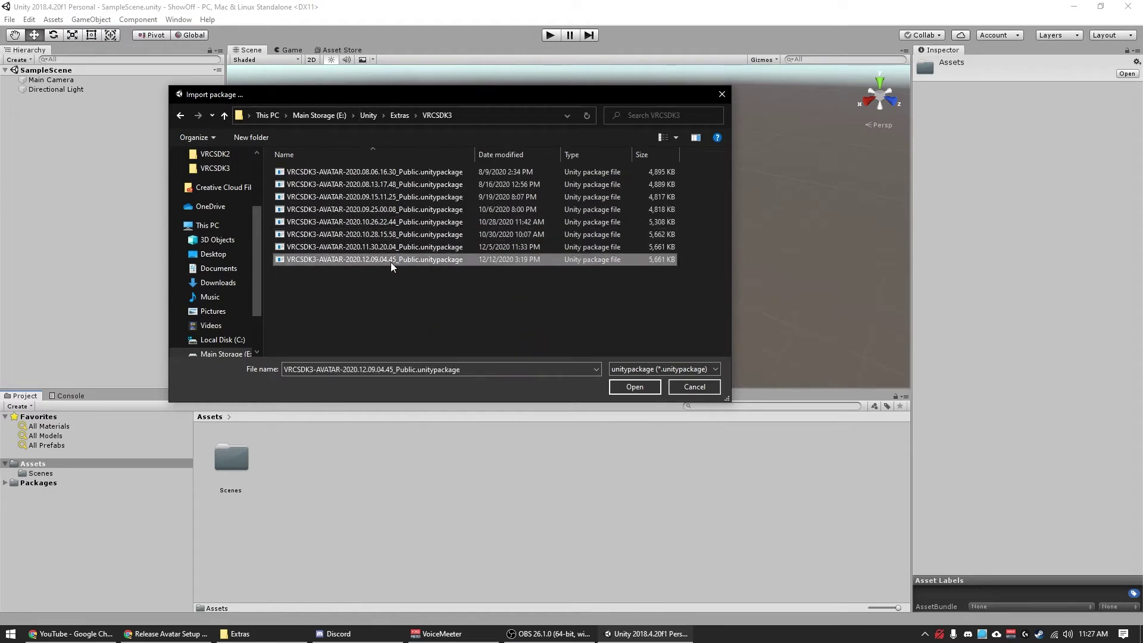
left_click(634, 386)
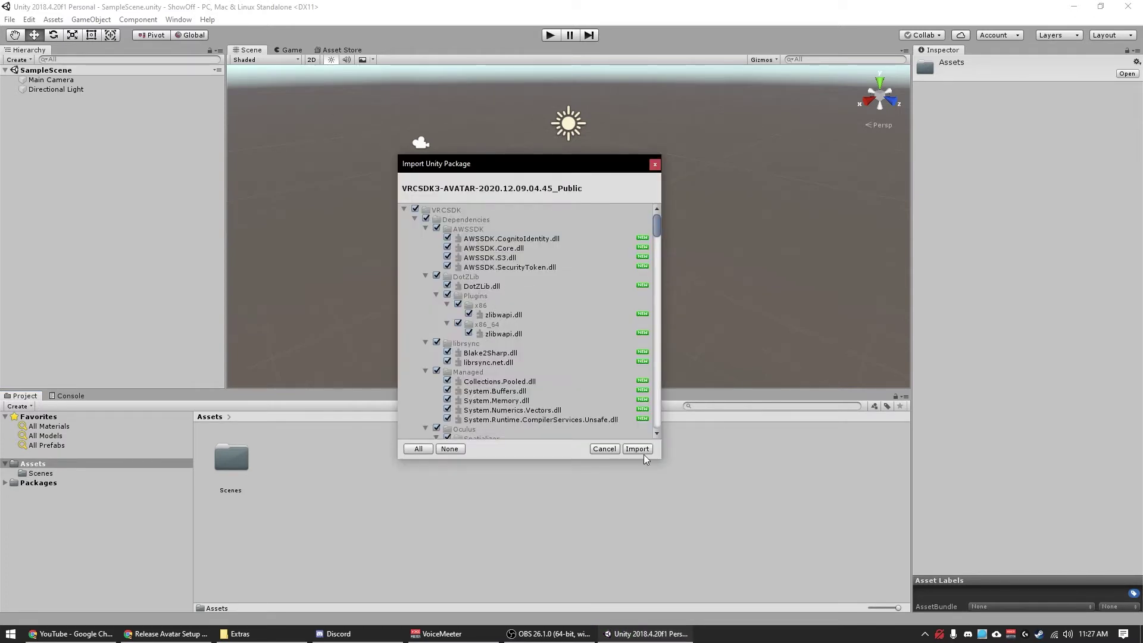
left_click(637, 450)
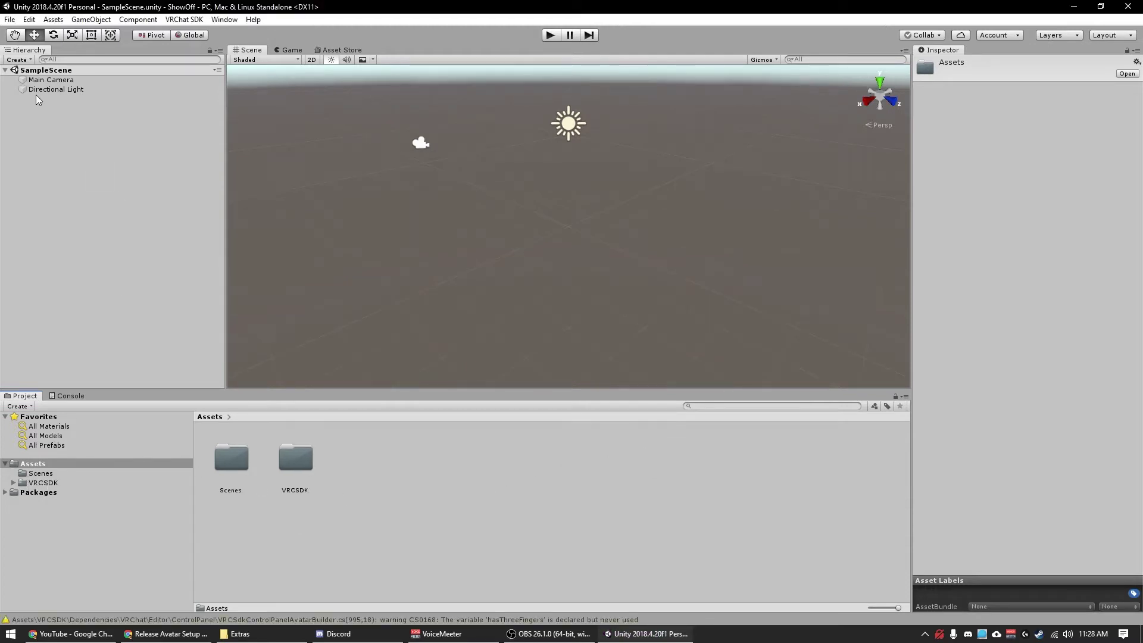
Import the custom package Yelbys_Avatar_Setup_1_7-3.unitypackage from the Extras folder.
right_click(367, 505)
mouse_move(492, 332)
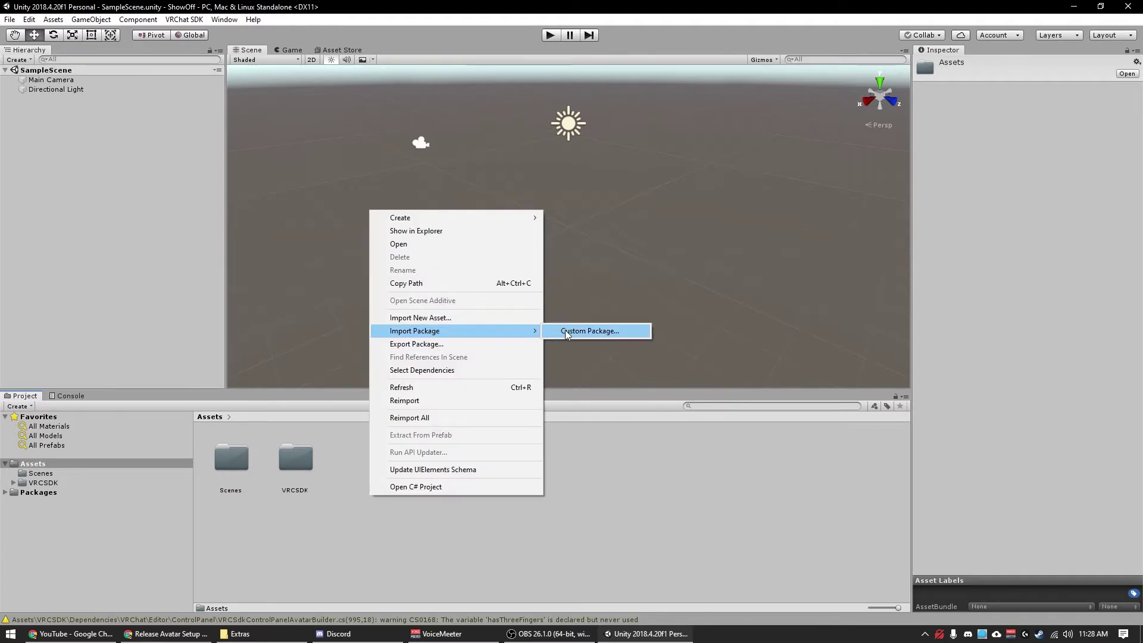
left_click(566, 331)
left_click(399, 115)
left_click(334, 259)
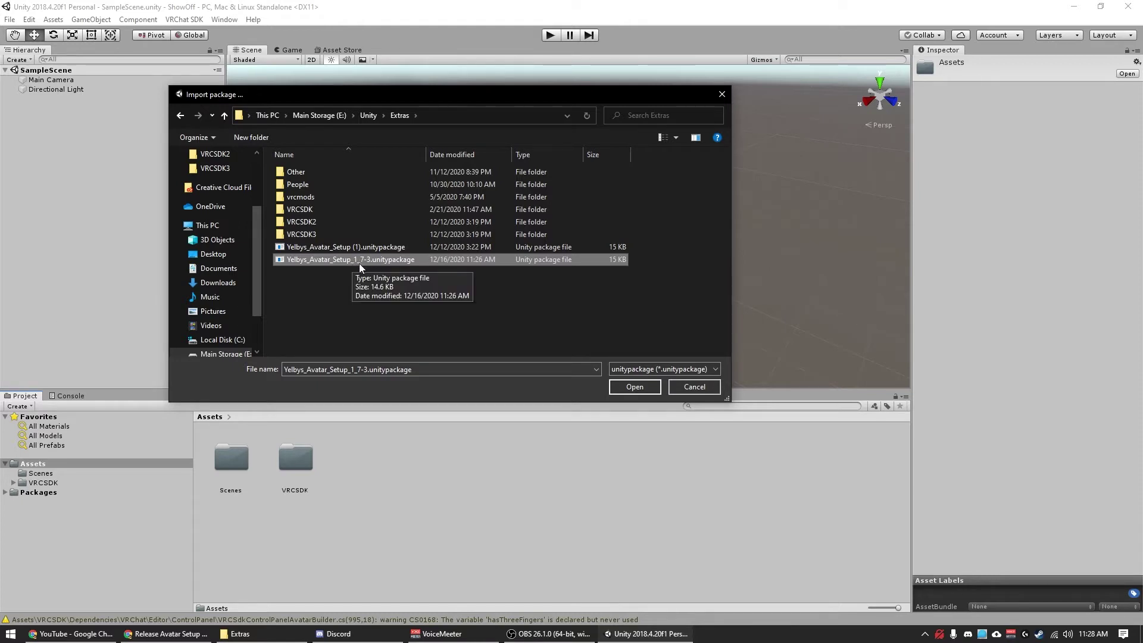
left_click(626, 384)
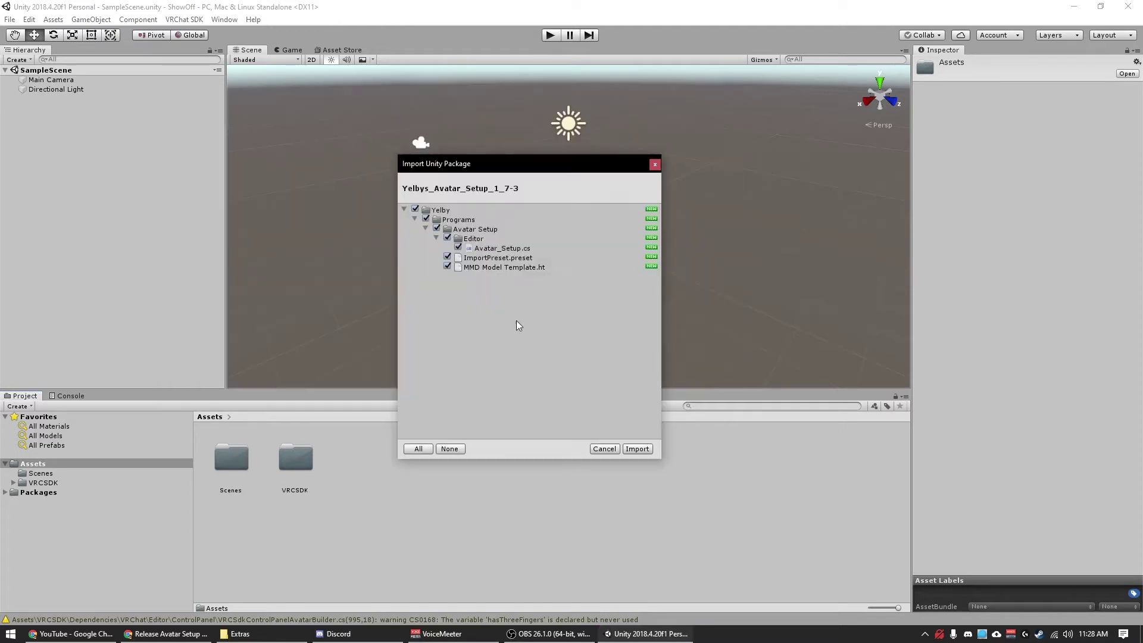
left_click(636, 448)
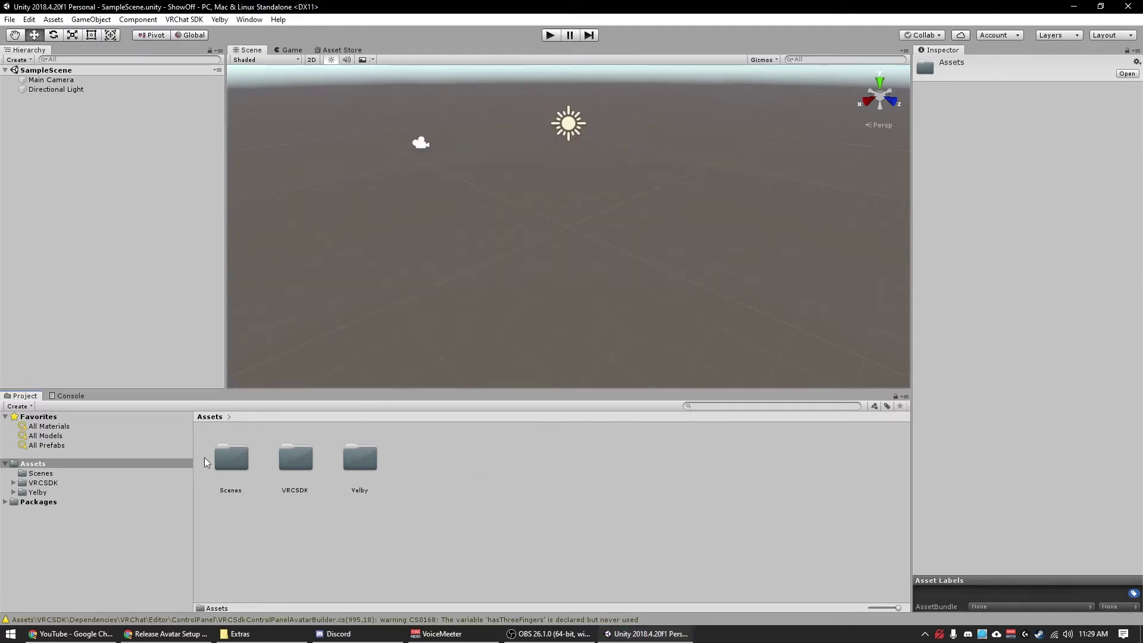
Launch Yelby > Avatar Setup and drag its window to the middle of the Scene view.
left_click(219, 20)
left_click(219, 23)
left_click(219, 23)
mouse_move(185, 19)
mouse_move(219, 20)
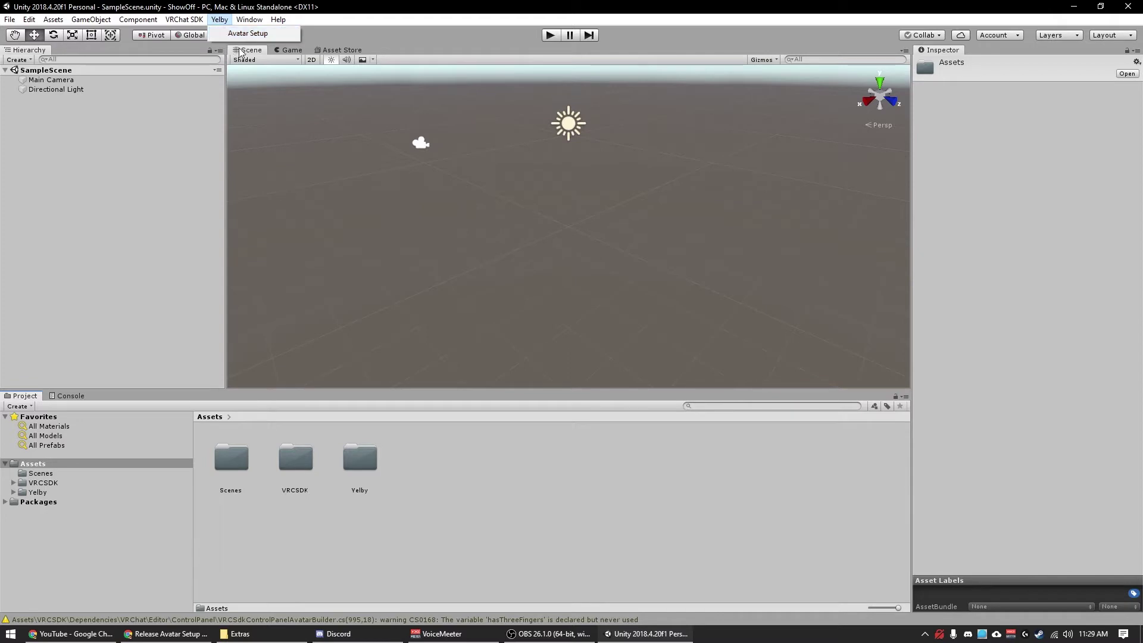
left_click(231, 34)
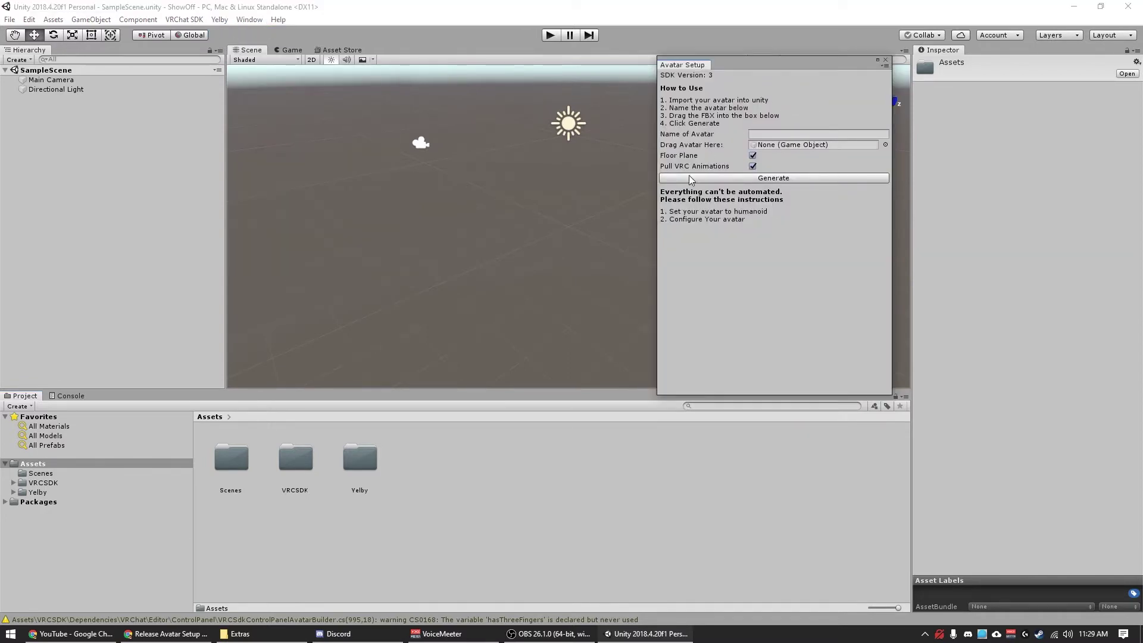
left_click_drag(727, 63, 454, 159)
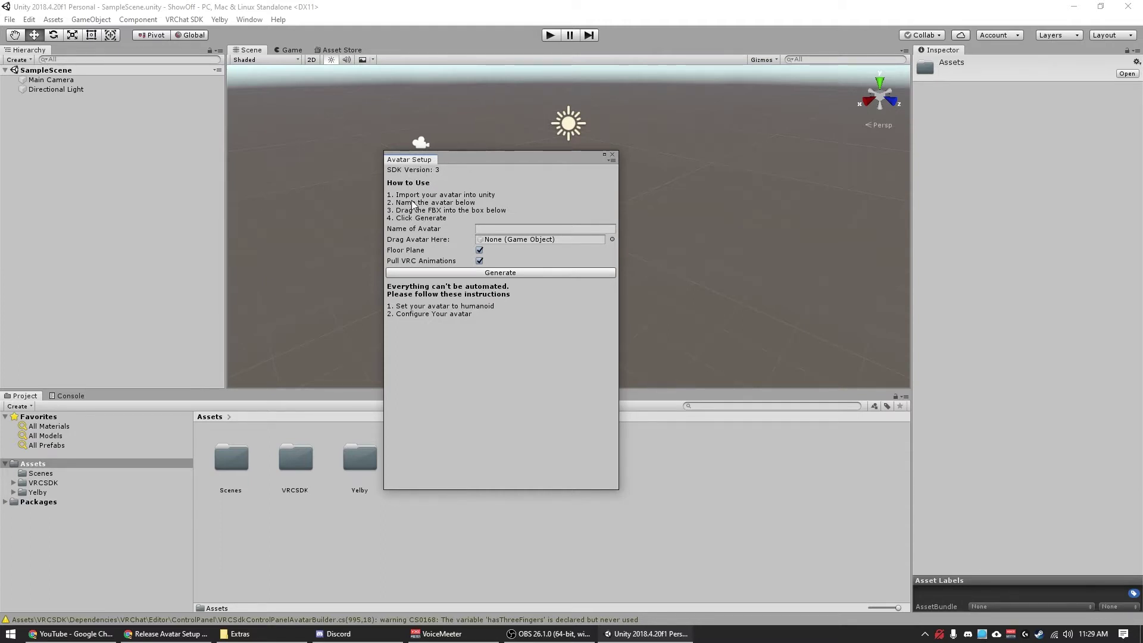
left_click_drag(449, 156, 453, 122)
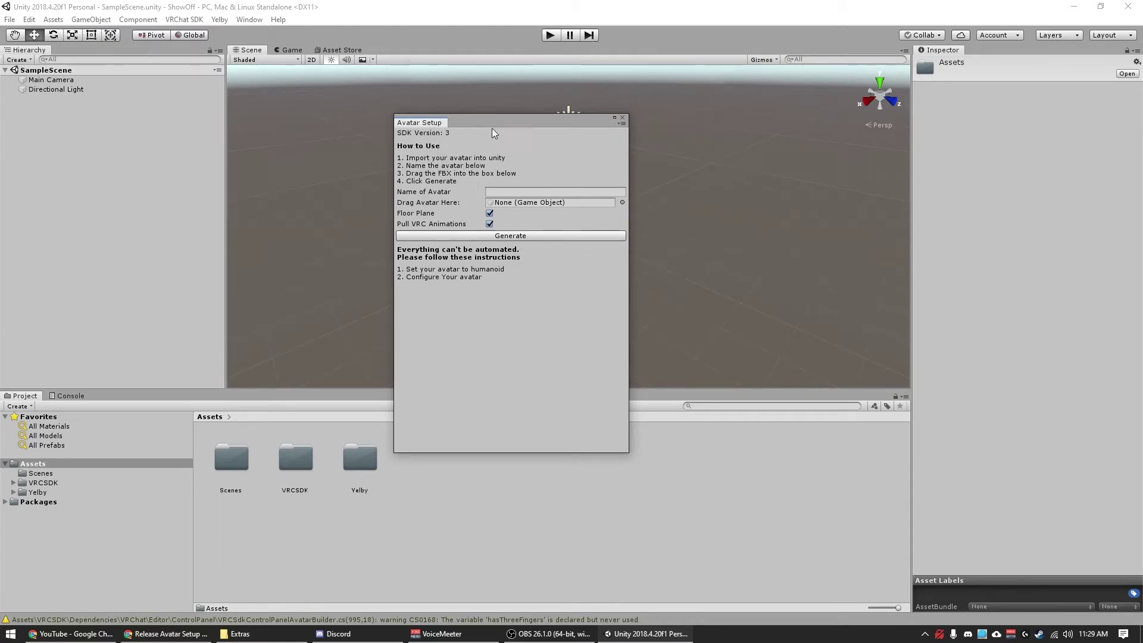
left_click_drag(474, 120, 591, 126)
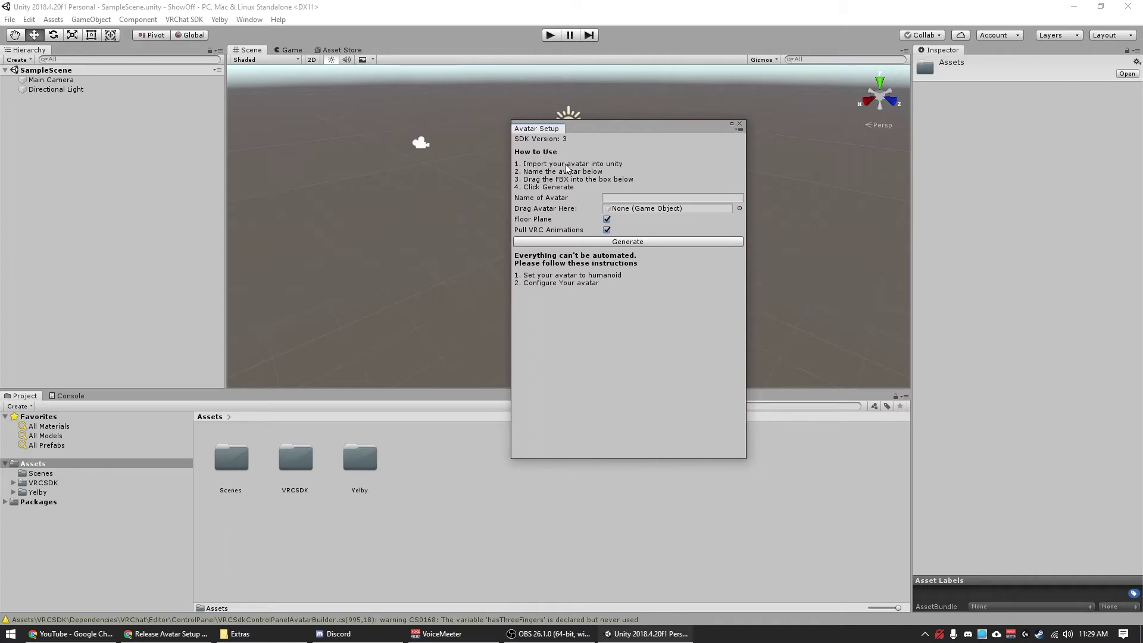
Show the ShowOff project's Assets folder in File Explorer.
left_click(419, 536)
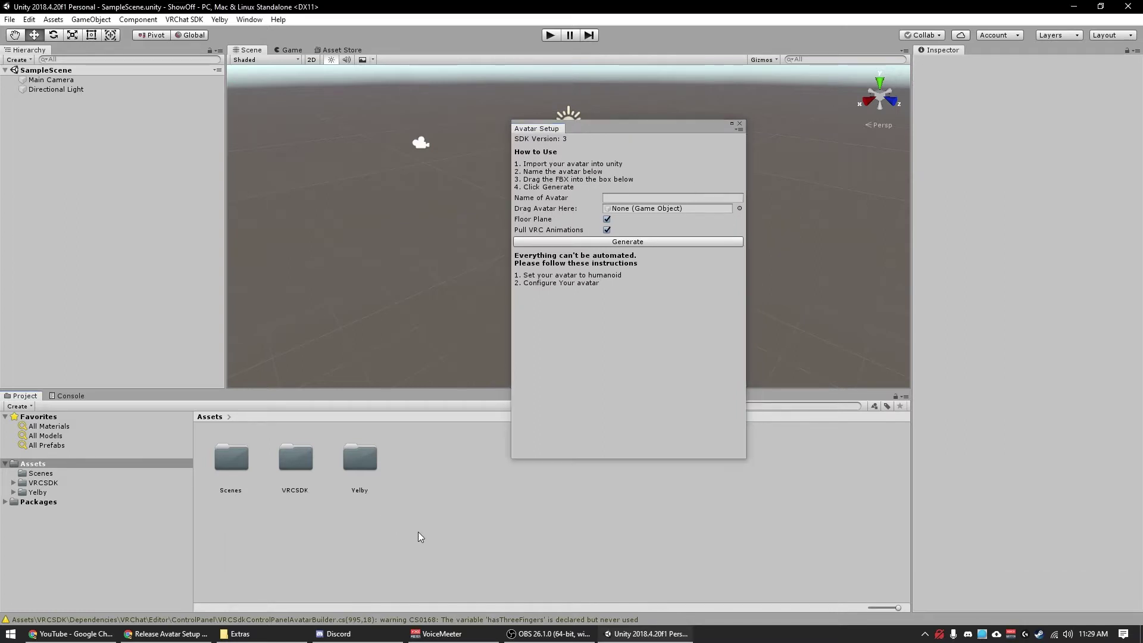
key("super+e")
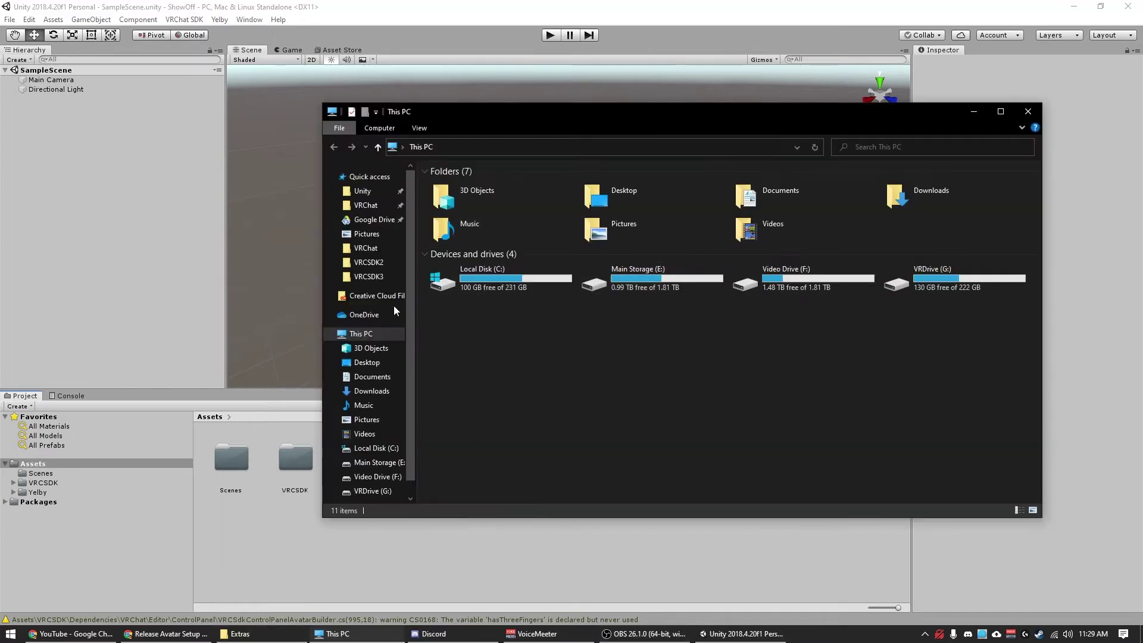
right_click(362, 262)
left_click(324, 300)
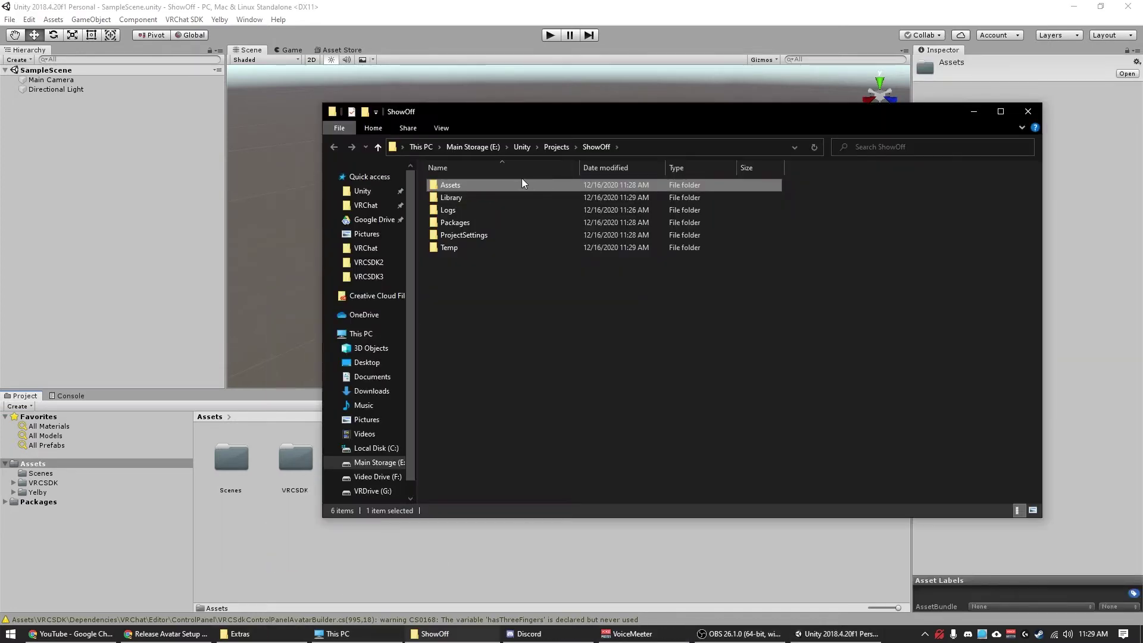
left_click_drag(673, 116, 407, 126)
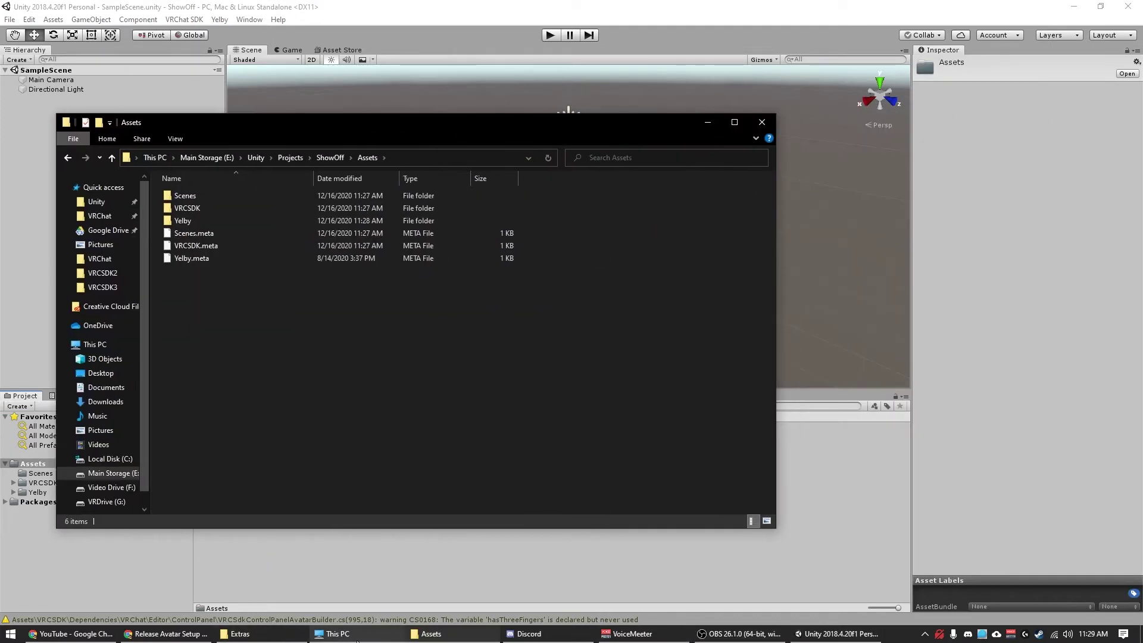
Browse to E:\Unity\Projects\VRCSDK3-AVATAR-2020.10.28.15.58\Assets in the other Explorer window.
left_click(333, 633)
double_click(636, 277)
scroll(535, 334, "down", 5)
double_click(471, 398)
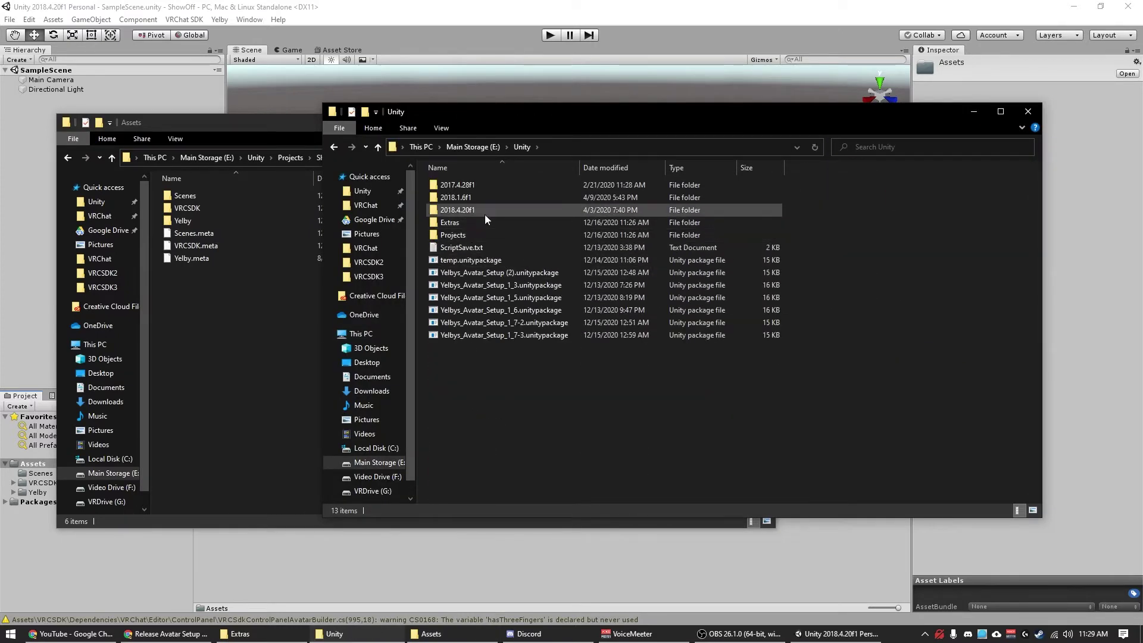
double_click(470, 226)
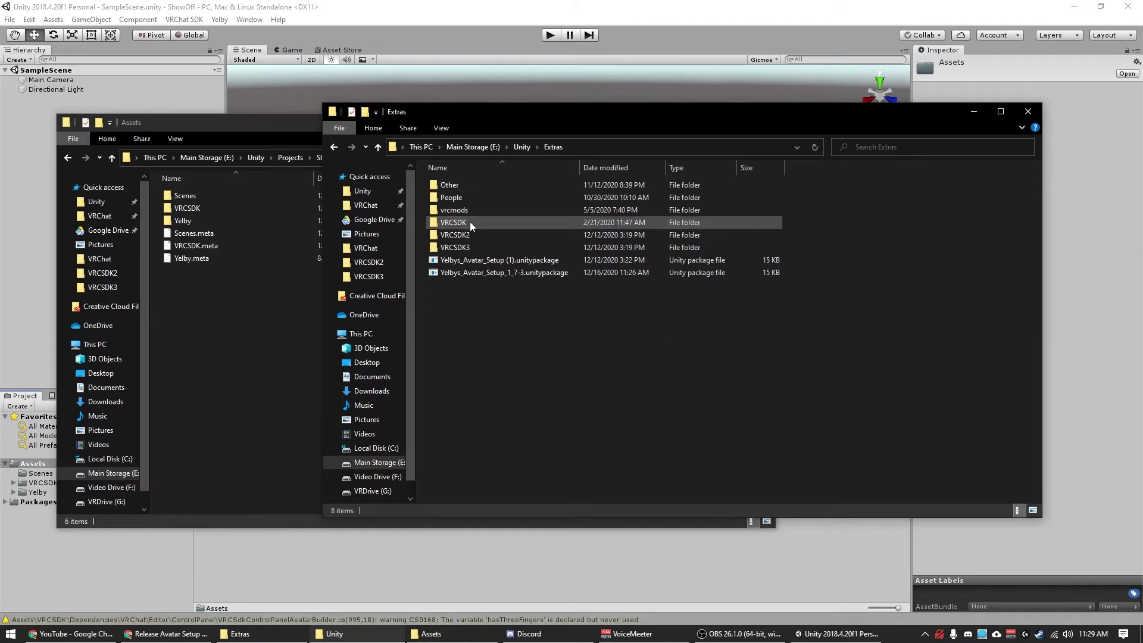
left_click(522, 148)
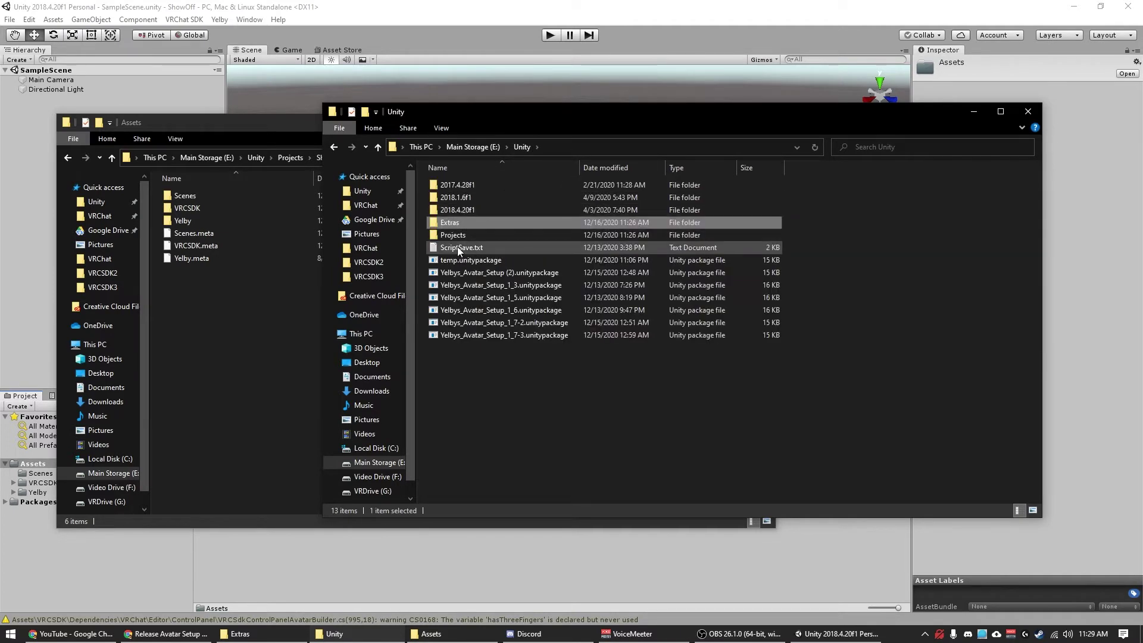
double_click(465, 235)
double_click(470, 484)
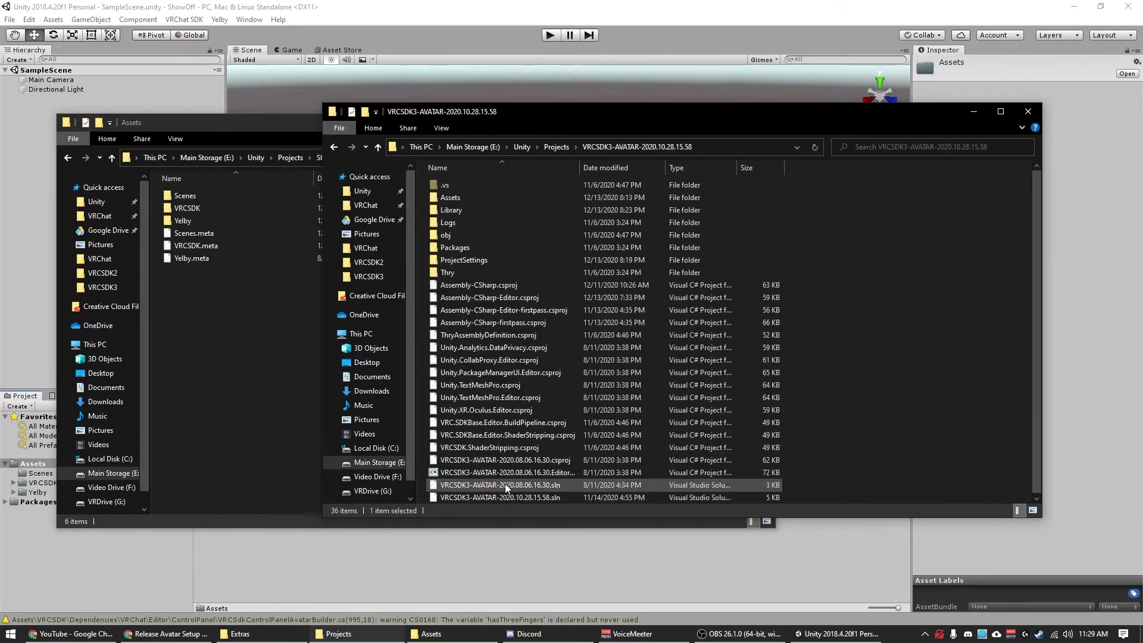
double_click(450, 197)
scroll(472, 343, "down", 5)
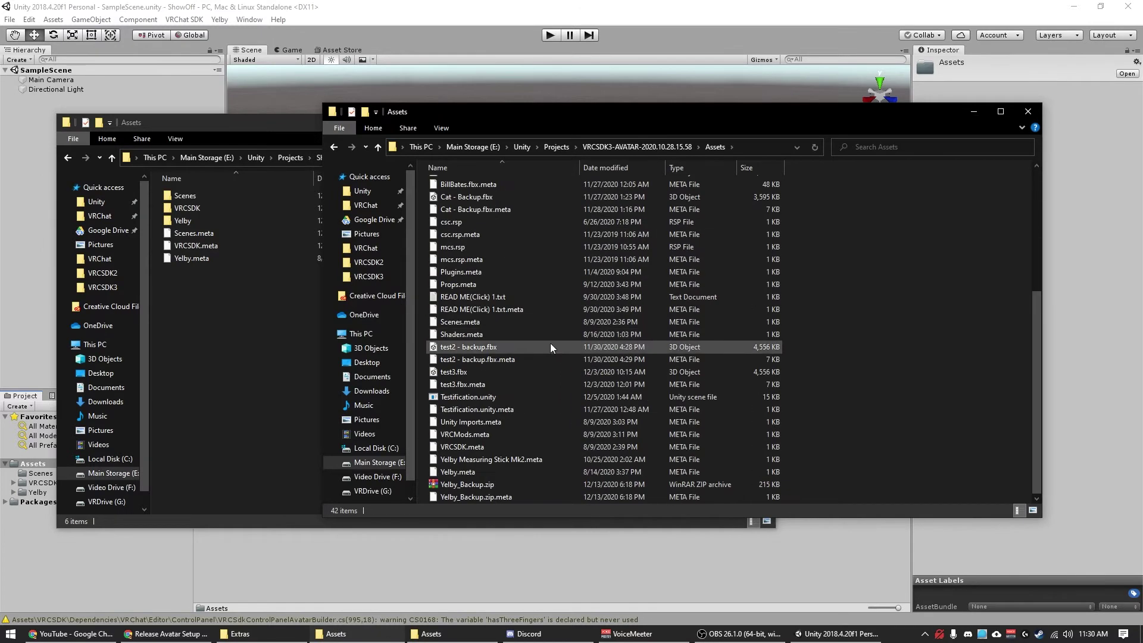
Copy test2 - backup.fbx and test3.fbx into ShowOff's Assets and return to Unity.
left_click(465, 349)
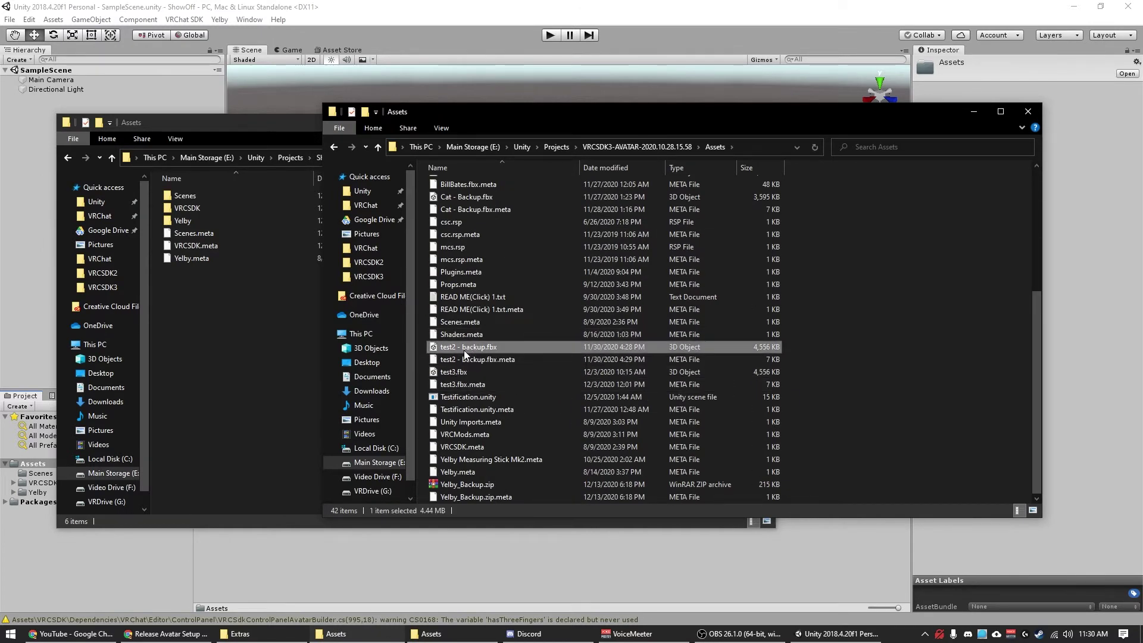
left_click(487, 373, "ctrl")
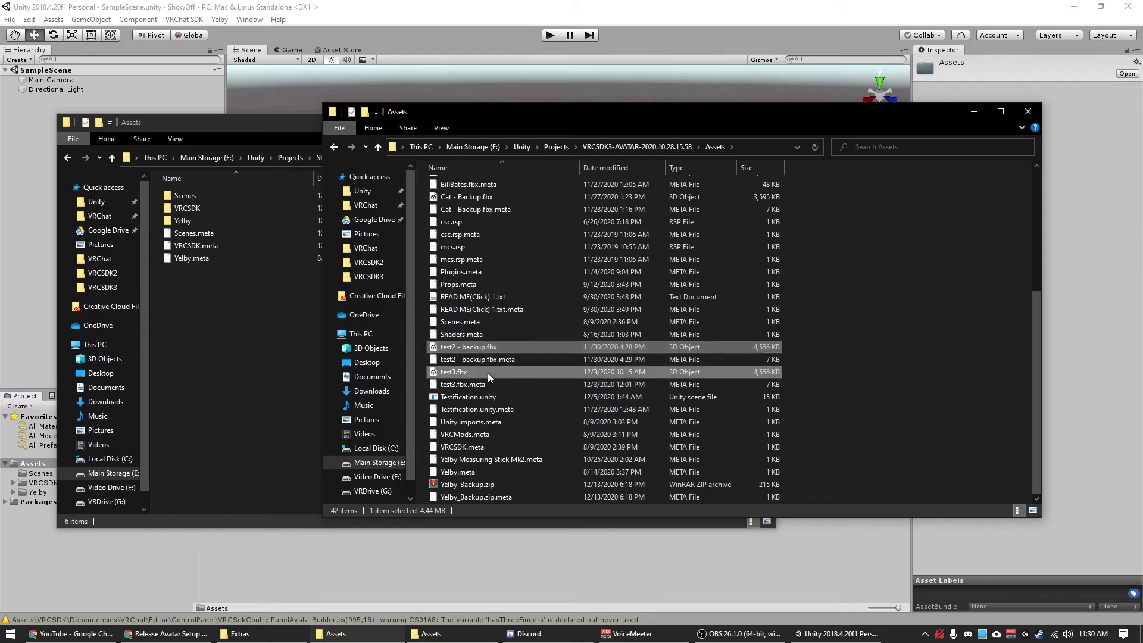
left_click(258, 329)
key("ctrl+v")
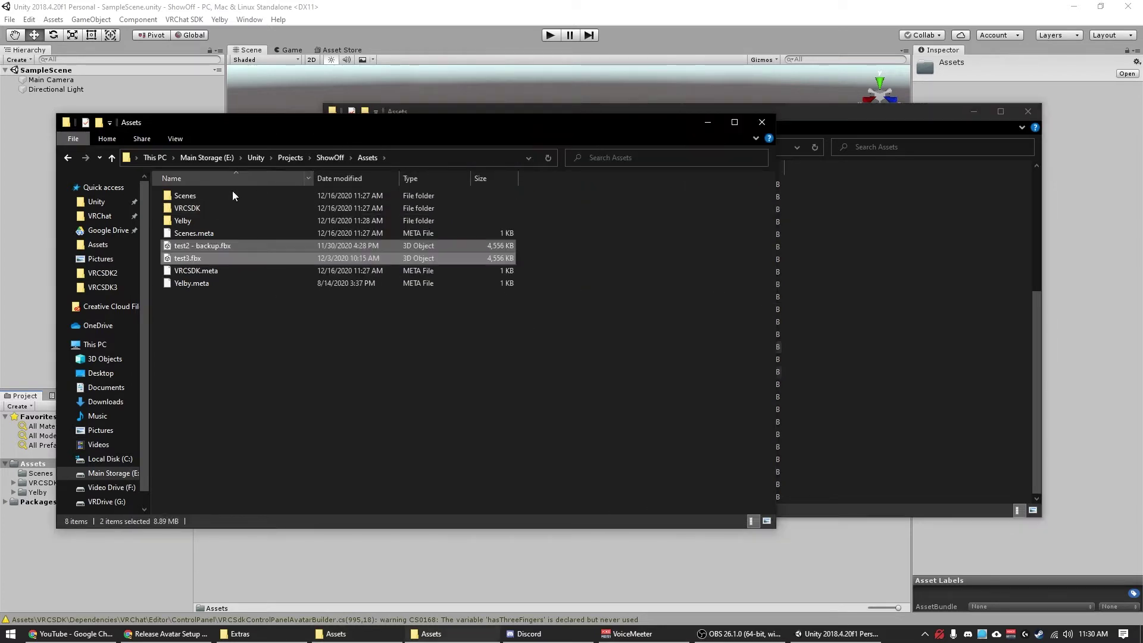
key("alt+Tab")
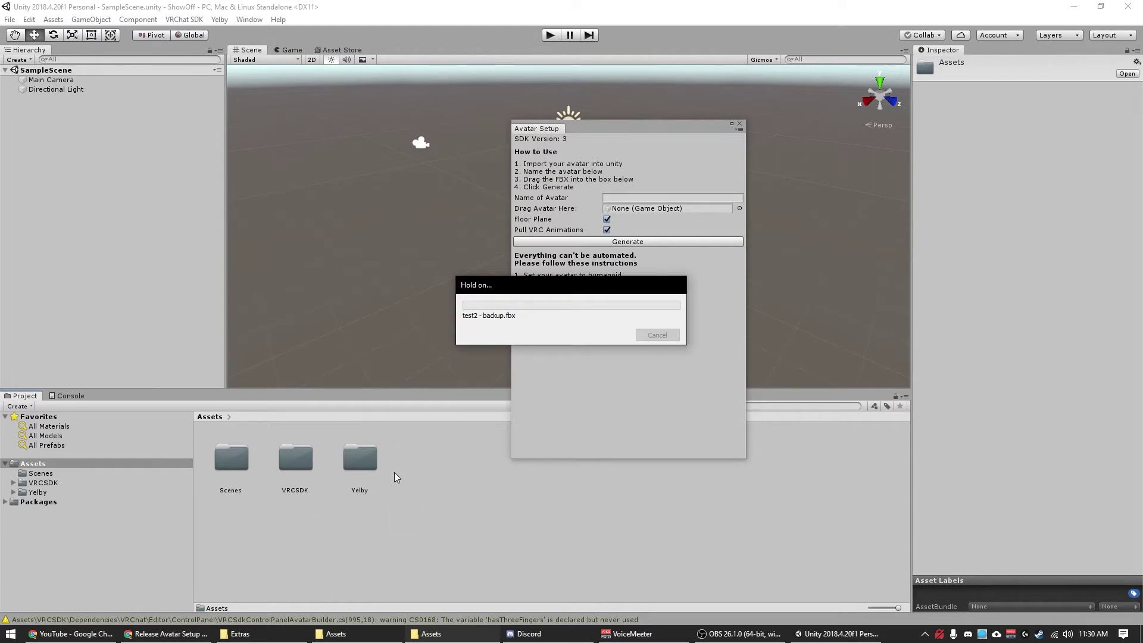
Duplicate the imported test2 - backup and test3 models with Ctrl+D.
left_click_drag(602, 125, 736, 72)
left_click(501, 459, "ctrl")
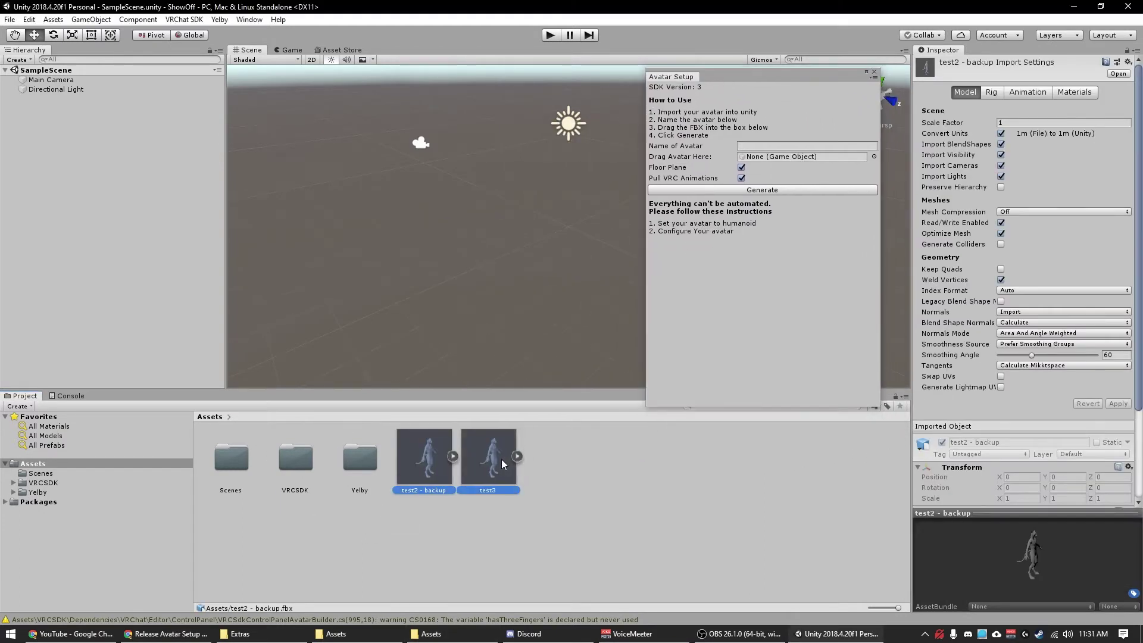
key("ctrl+d")
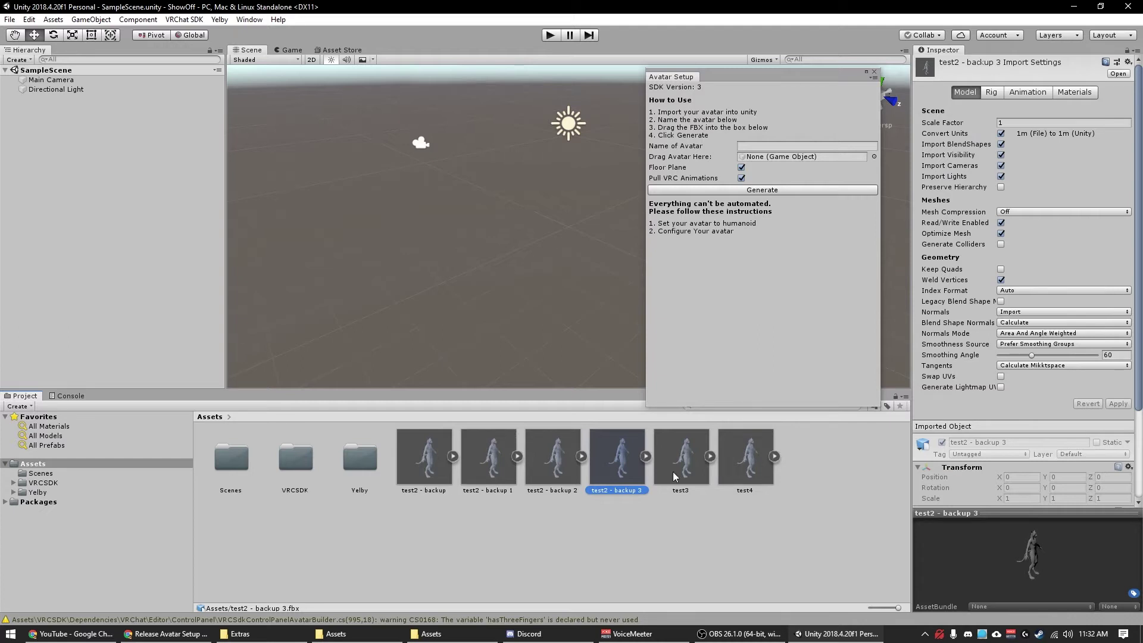
Select test2 - backup 3 and review its Model, Rig, Animation and Materials import settings.
left_click(438, 471)
left_click(494, 467)
left_click(548, 471)
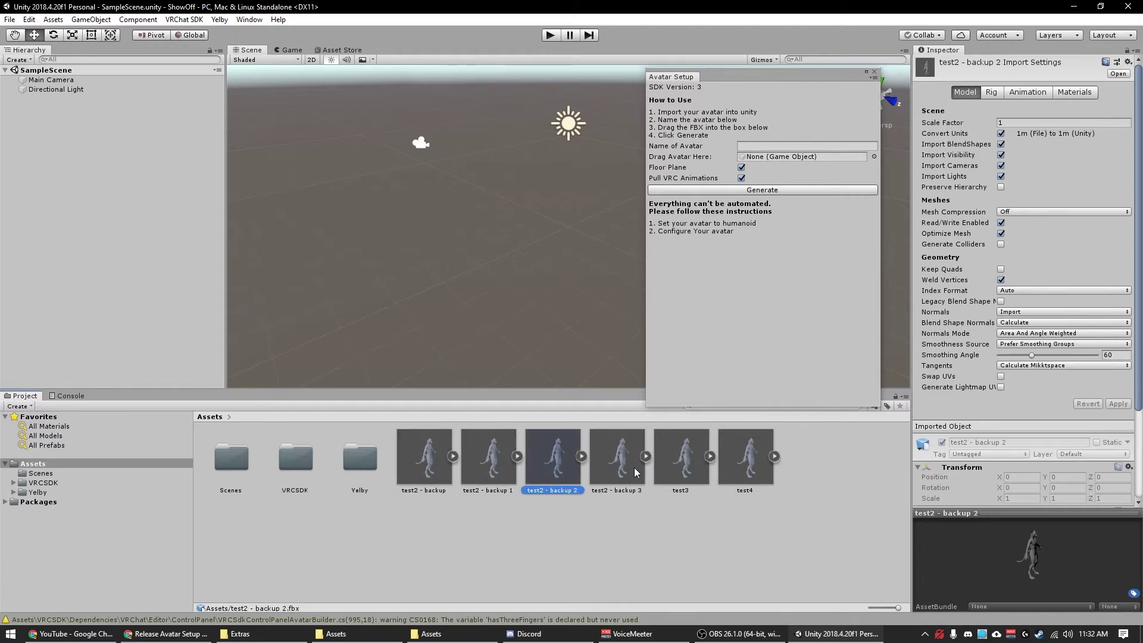
left_click(635, 472)
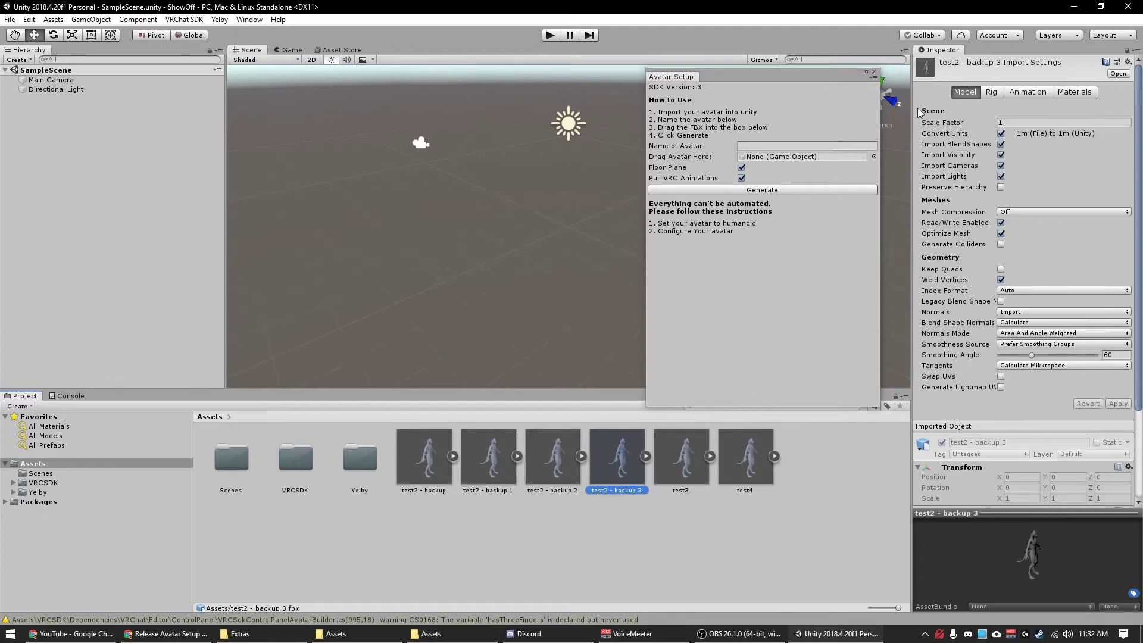
left_click_drag(916, 118, 650, 89)
left_click_drag(774, 76, 446, 66)
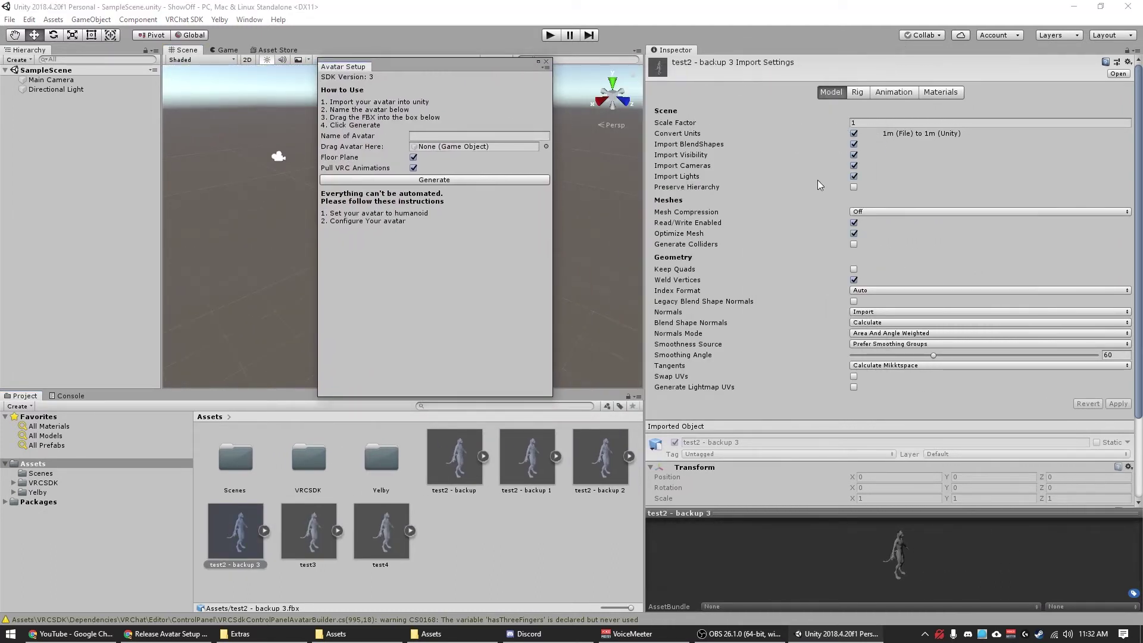
left_click(861, 105)
left_click(857, 92)
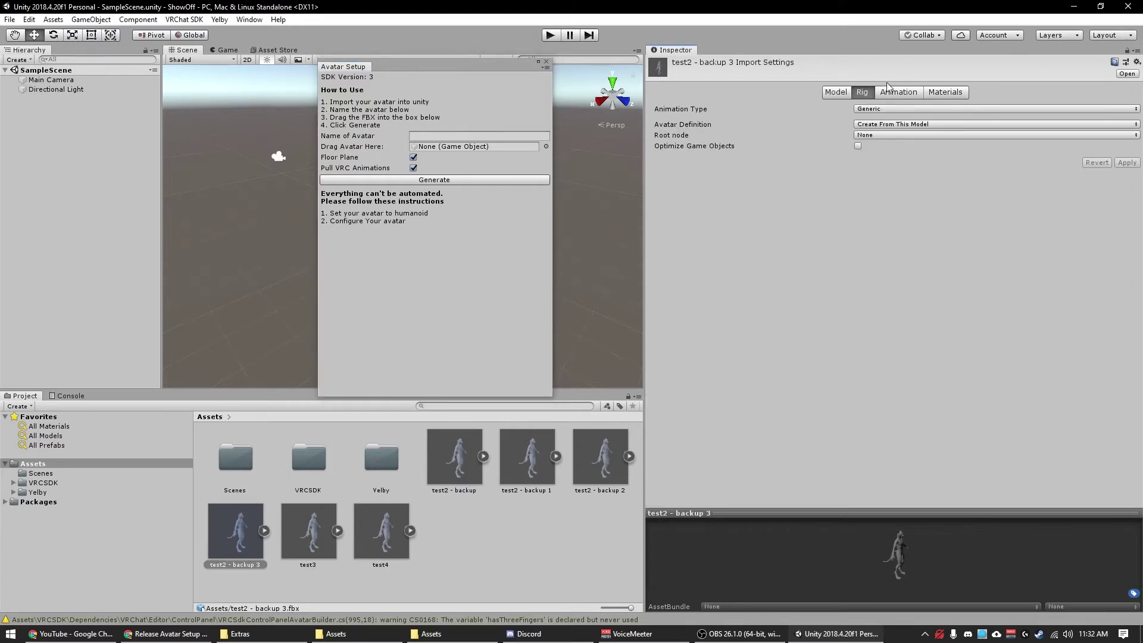
left_click(903, 92)
left_click(952, 94)
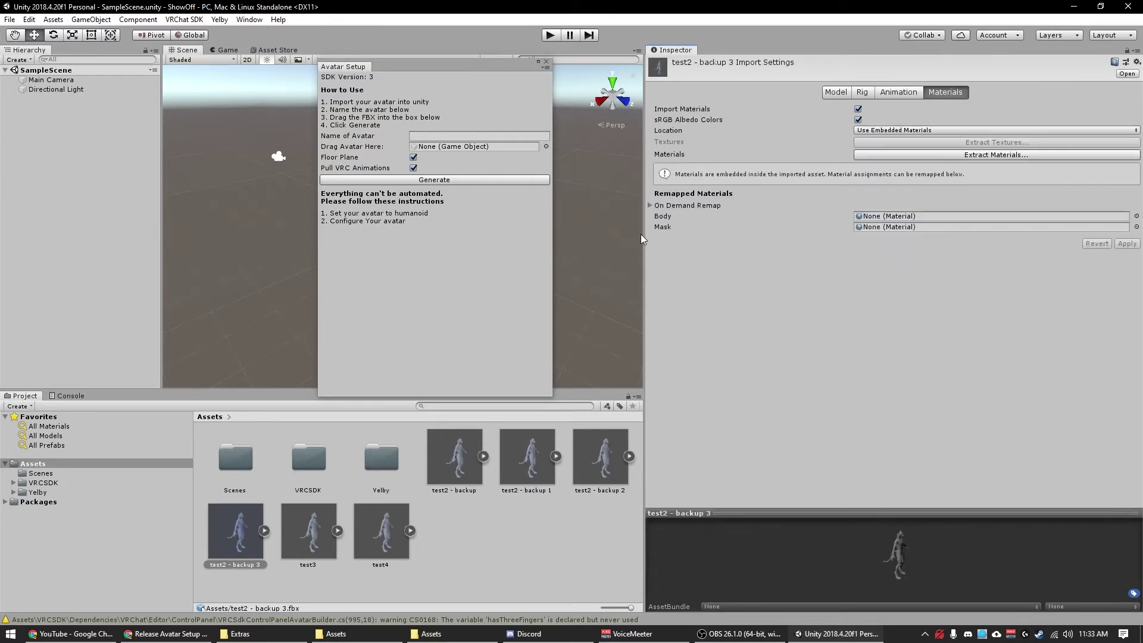
left_click_drag(642, 238, 972, 134)
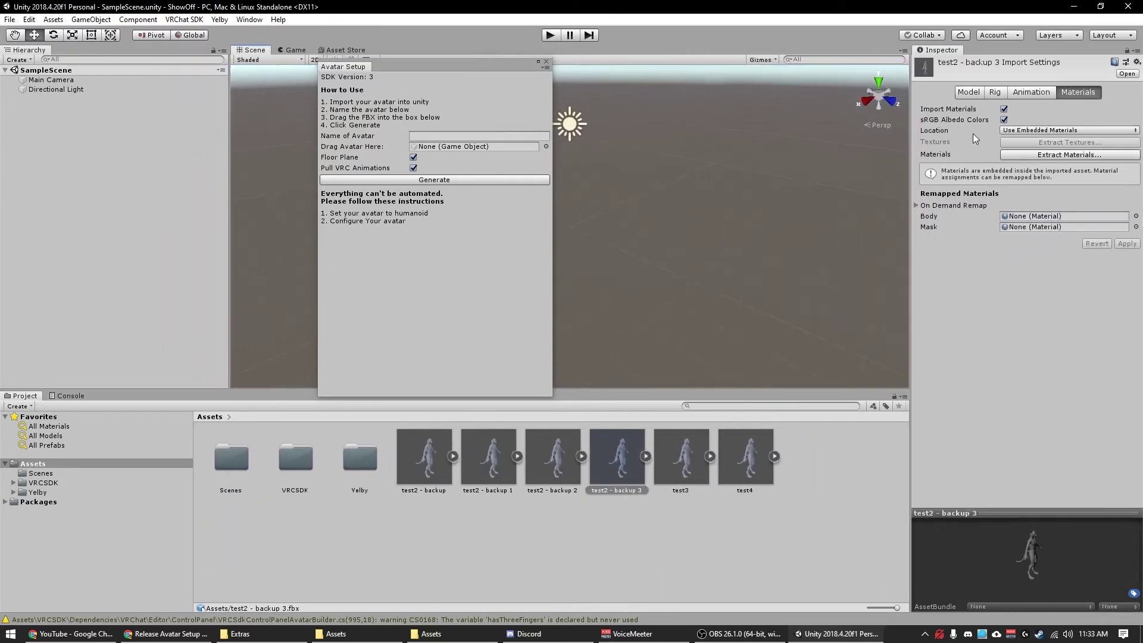
left_click(969, 93)
Drop test2 - backup 3 into the Avatar Setup model slot and name the avatar ShowOff.
left_click_drag(453, 69, 806, 78)
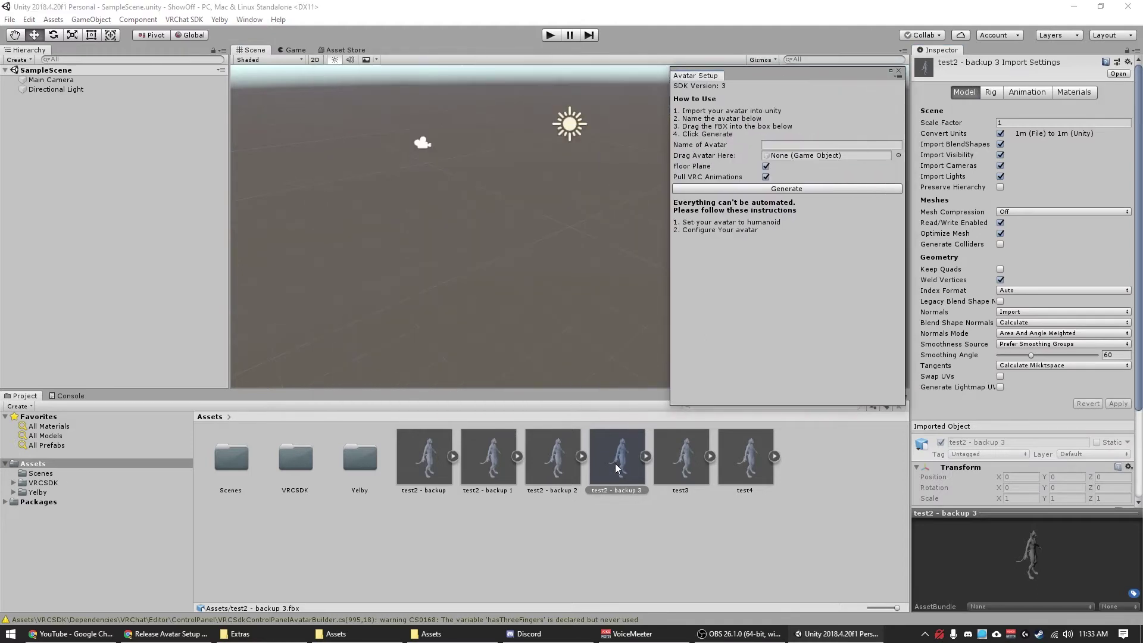
left_click_drag(789, 175, 808, 160)
left_click(785, 145)
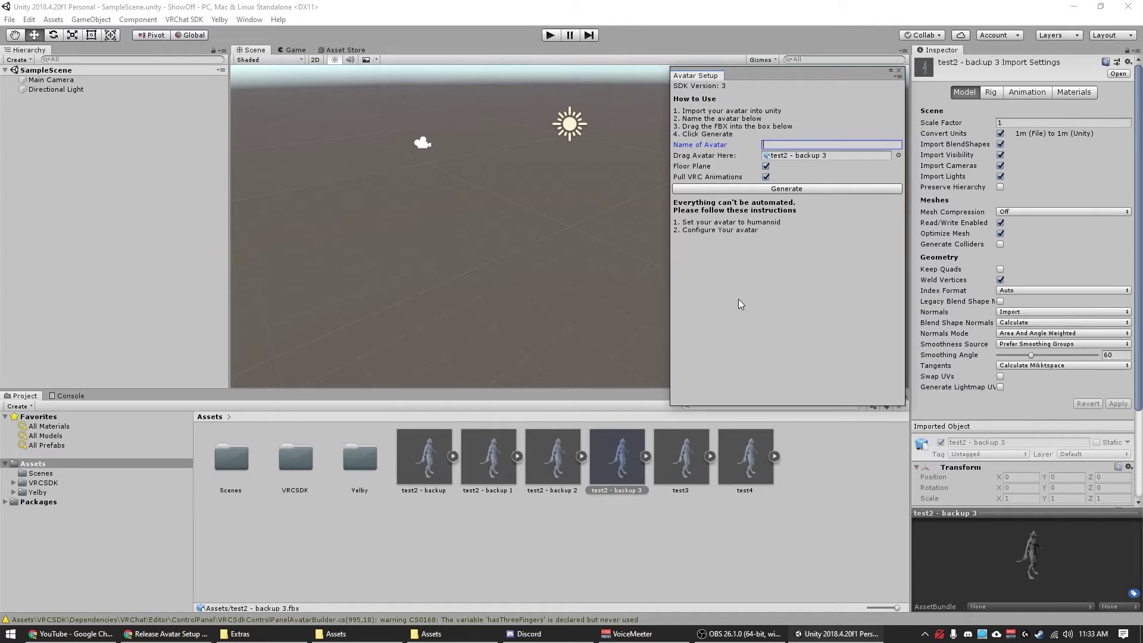
type("Show Off")
key("Return")
Check the VRCSDK/Examples3/Animation controllers, then generate the ShowOff avatar.
left_click(13, 483)
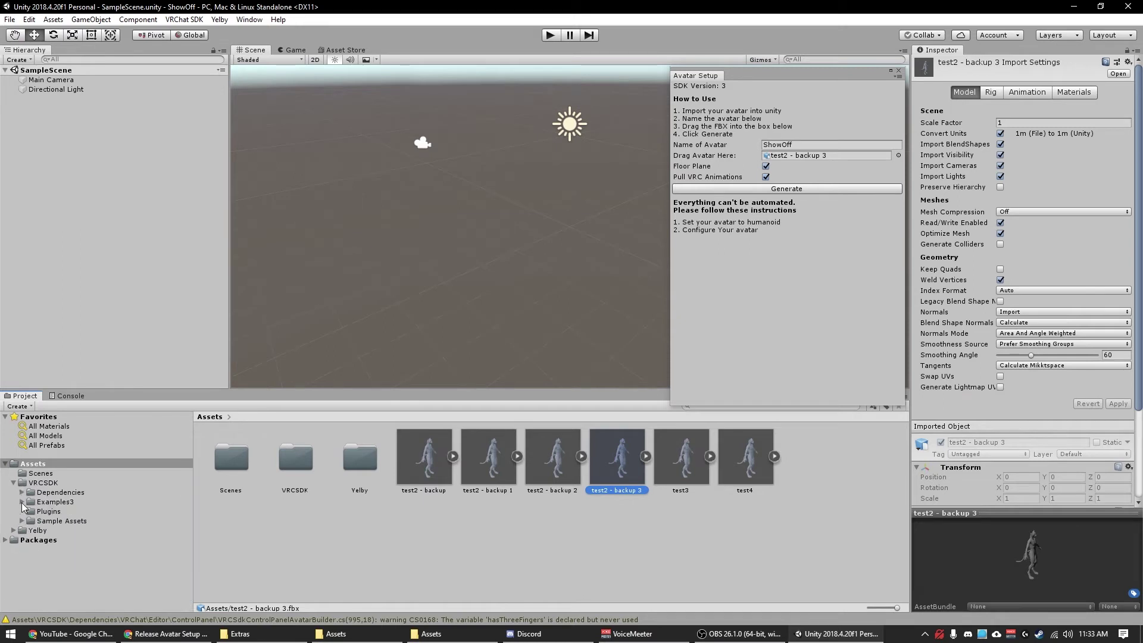
left_click(22, 502)
left_click(30, 511)
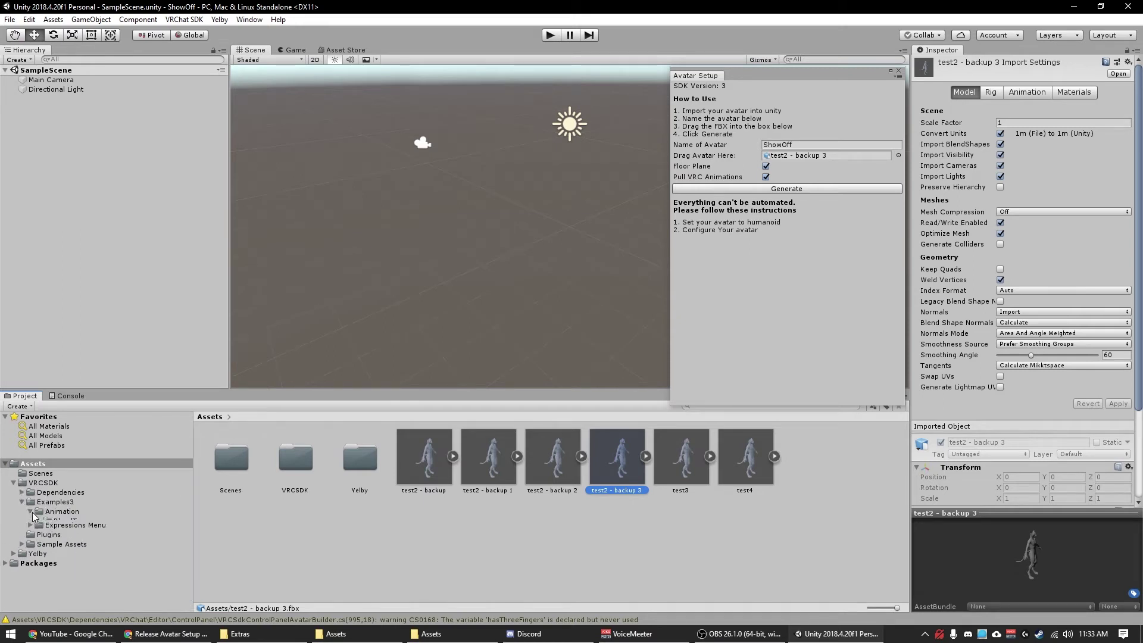
left_click(81, 513)
left_click(72, 530)
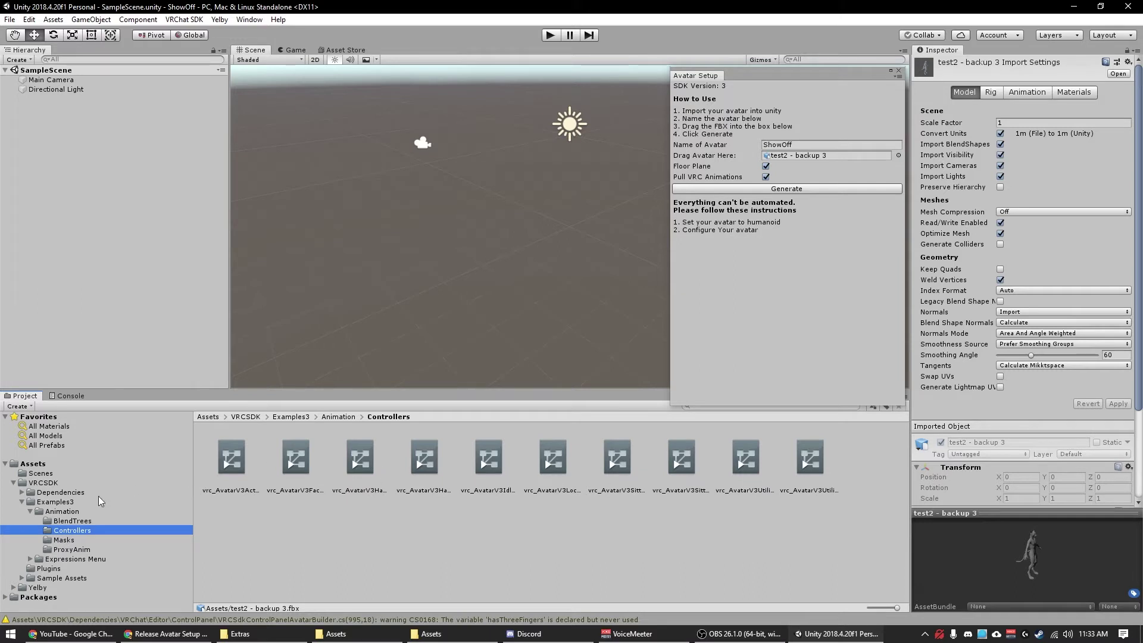
left_click(22, 502)
left_click(14, 483)
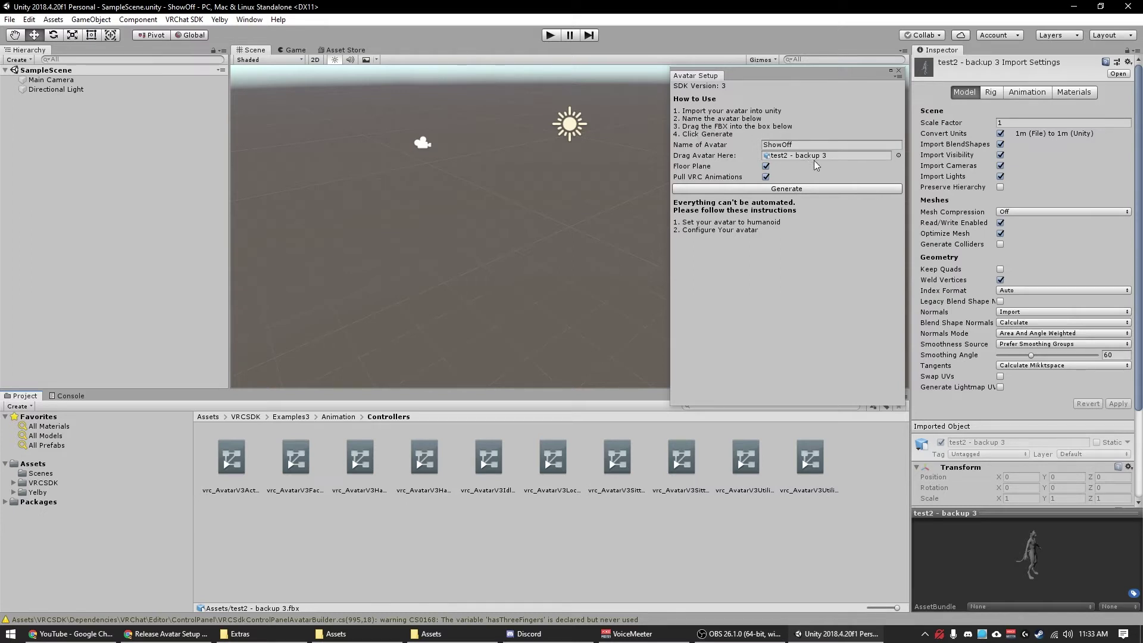
left_click(790, 190)
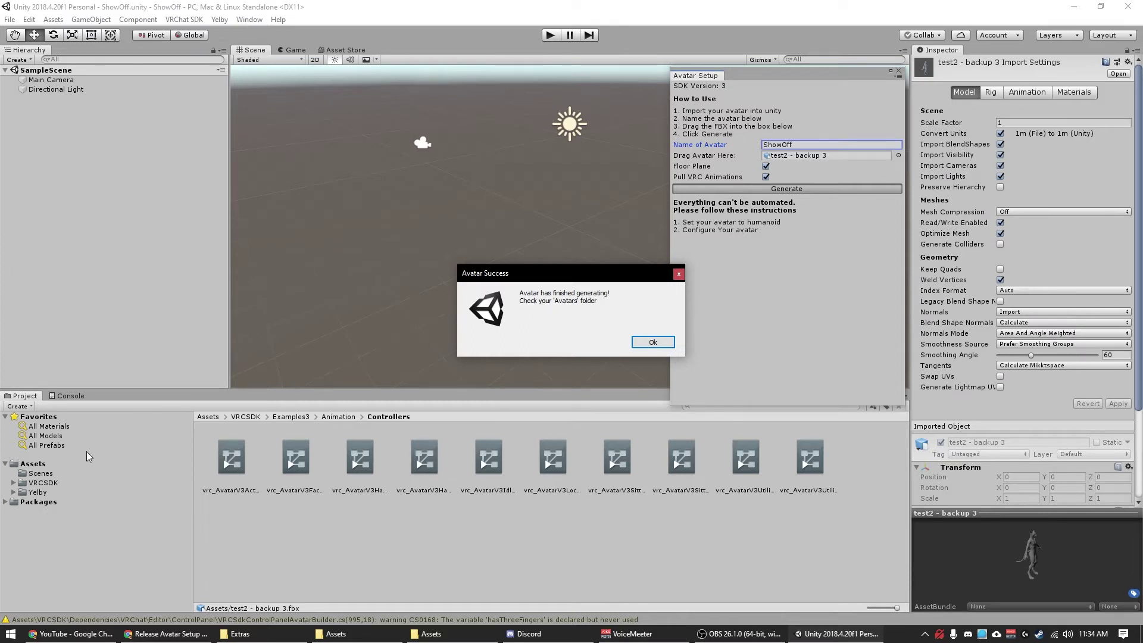
Dismiss the success message and check the new Avatars folder in Assets.
left_click(653, 343)
left_click(13, 493)
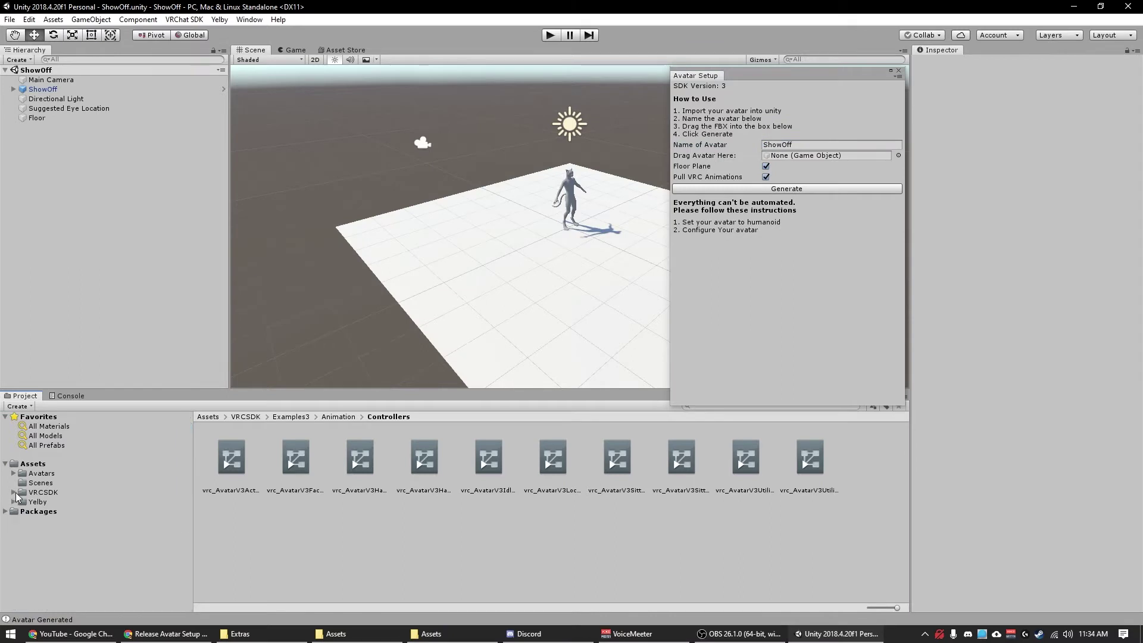
left_click(30, 475)
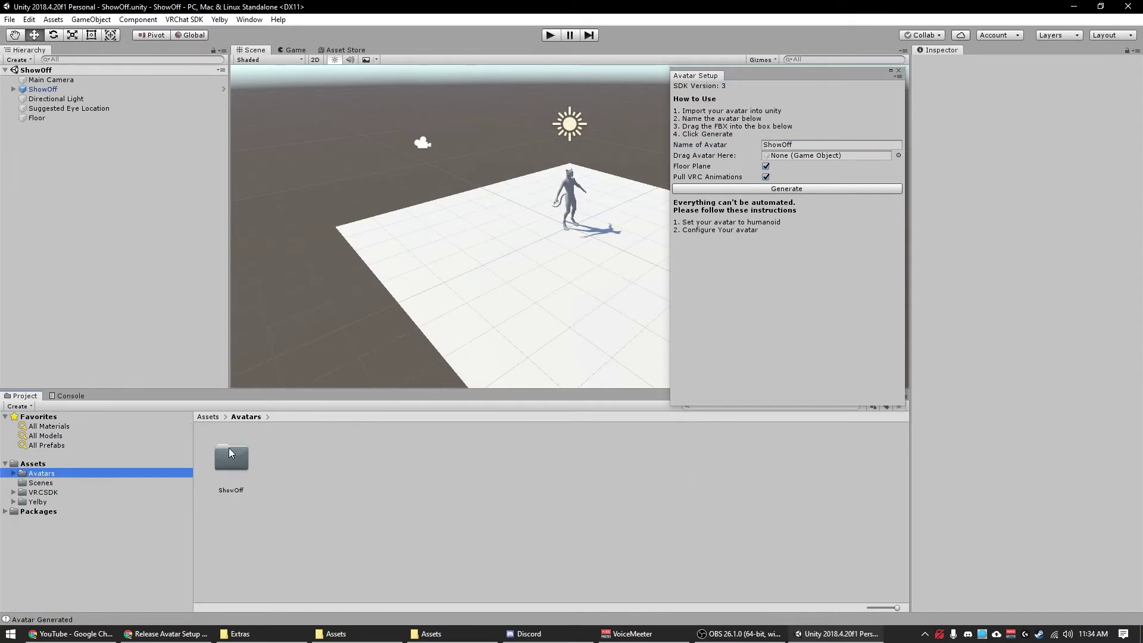
left_click(31, 463)
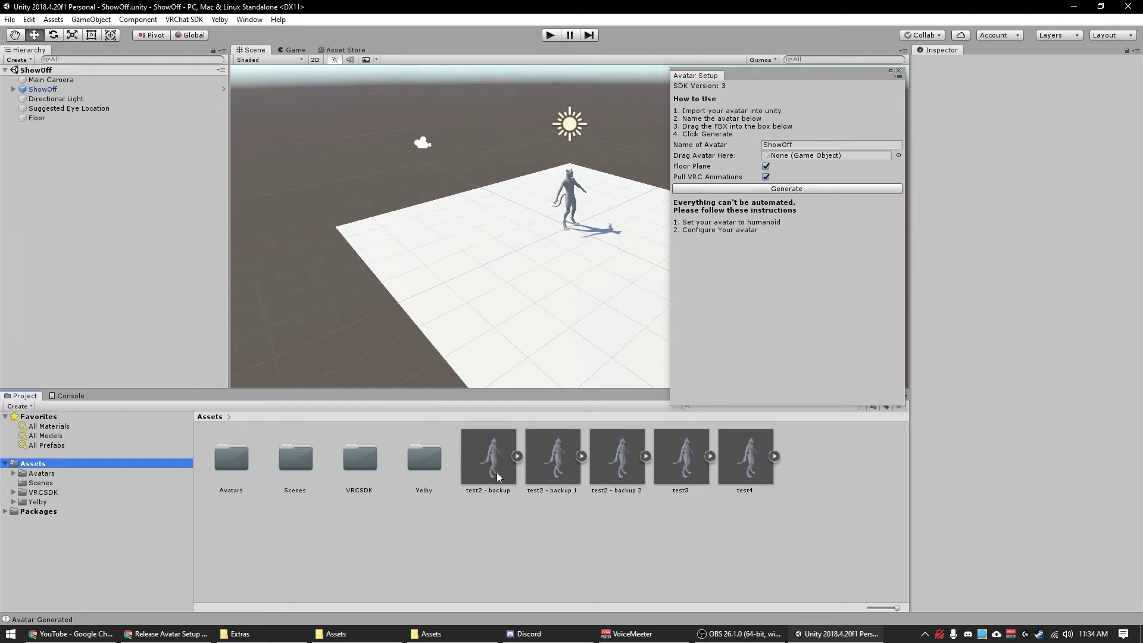
Close the Avatar Setup window and orbit the Scene view to face the avatar.
left_click(899, 71)
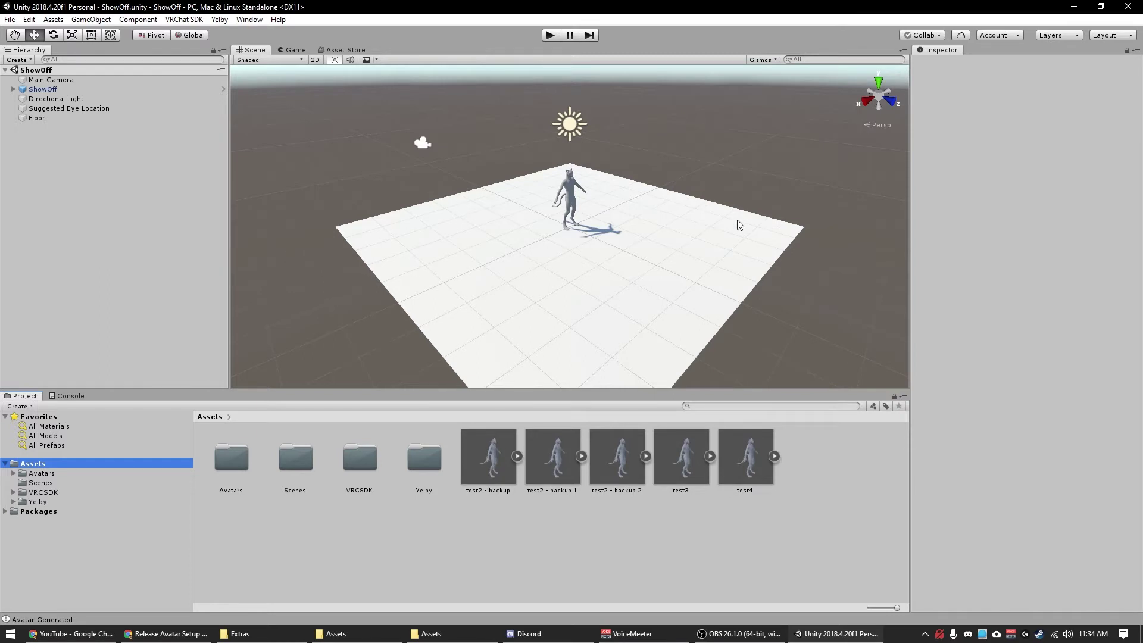
right_click_drag(721, 221, 512, 166)
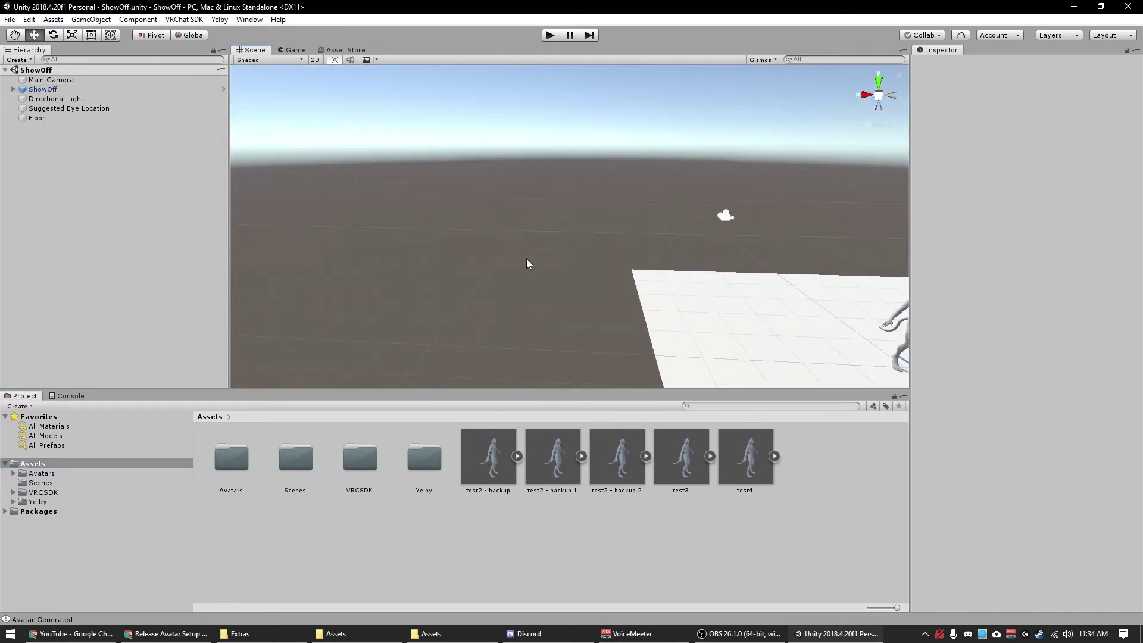
right_click_drag(595, 258, 526, 258)
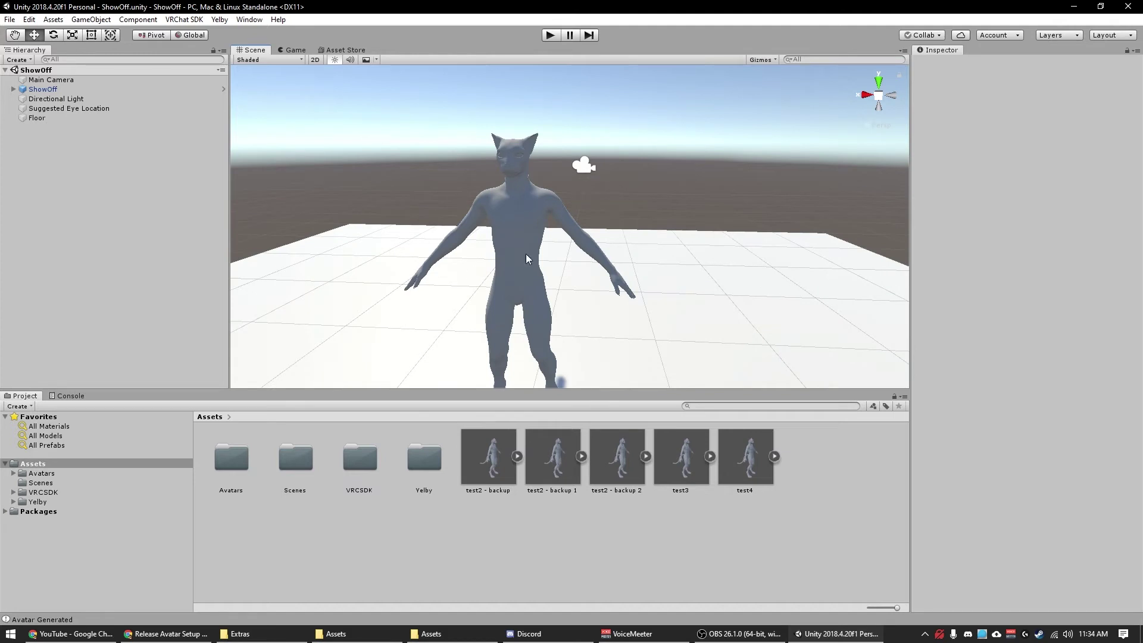
Expand Assets > Avatars > ShowOff in the Project tree to show its contents.
left_click(14, 475)
left_click(22, 483)
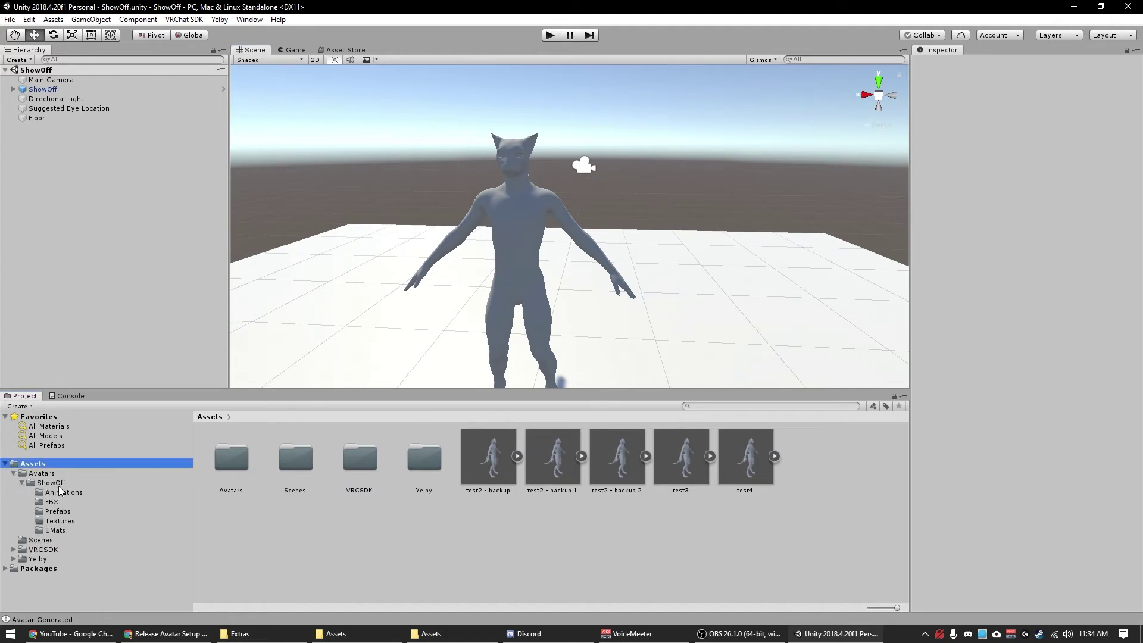
left_click(51, 482)
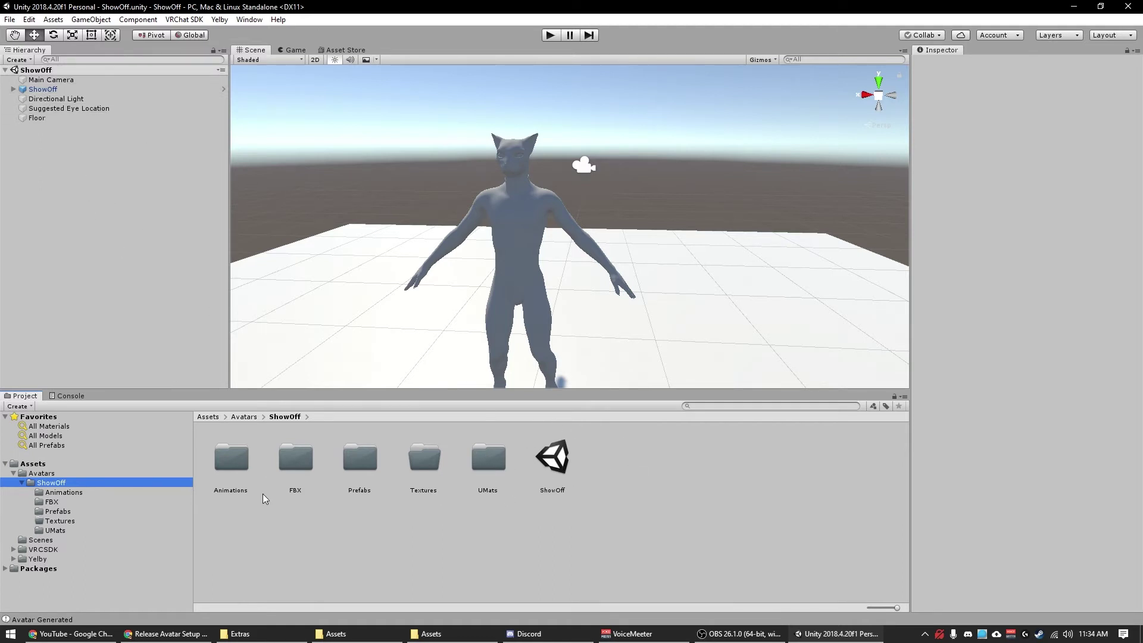
Browse the UMats, Textures and Prefabs folders and select the ShowOff prefab to view its components.
left_click(488, 458)
double_click(499, 464)
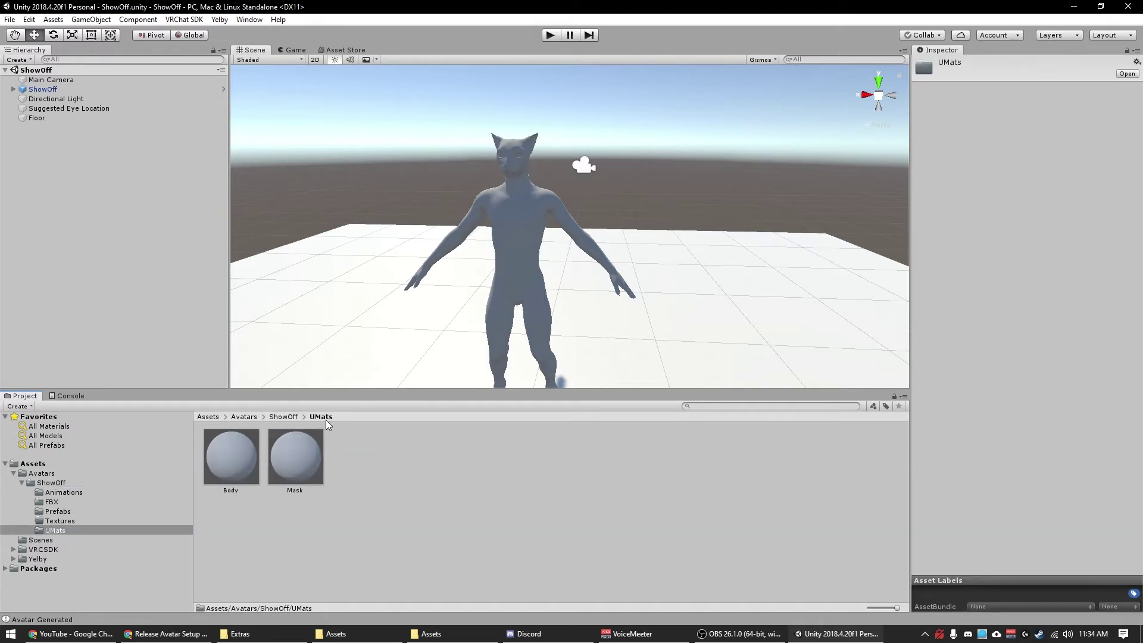
left_click(66, 521)
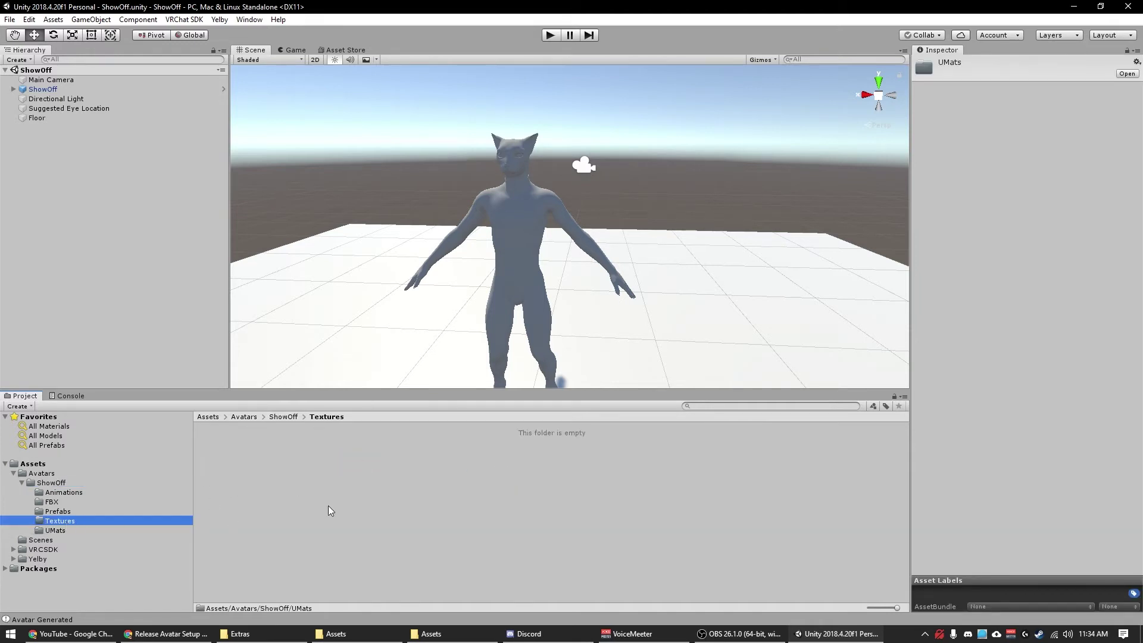
left_click(75, 513)
left_click(246, 446)
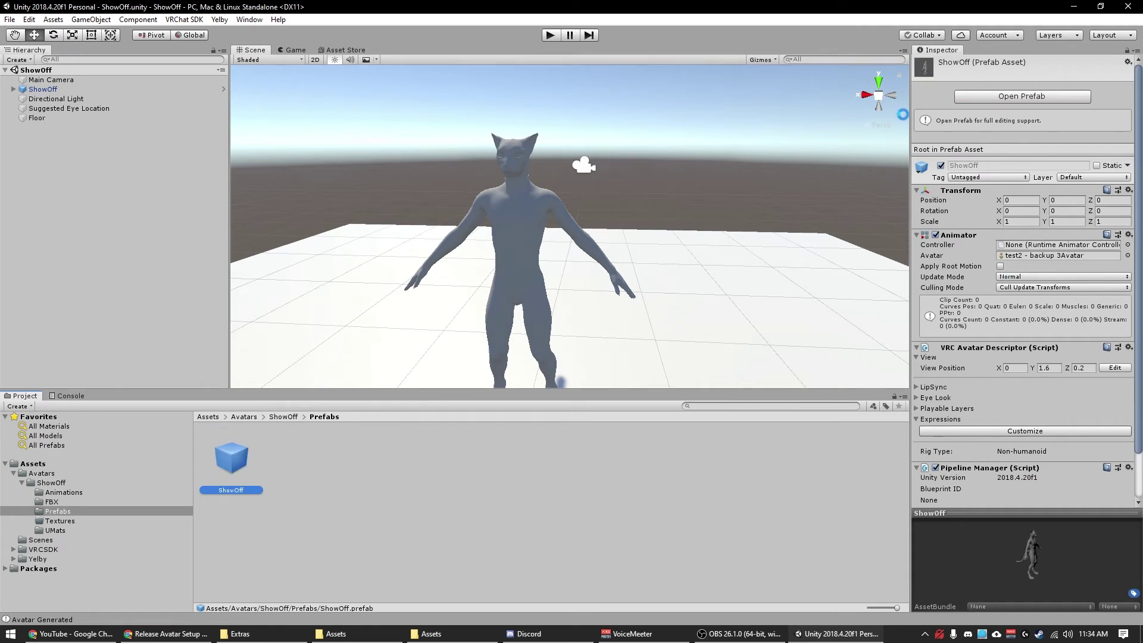
scroll(1000, 244, "down", 2)
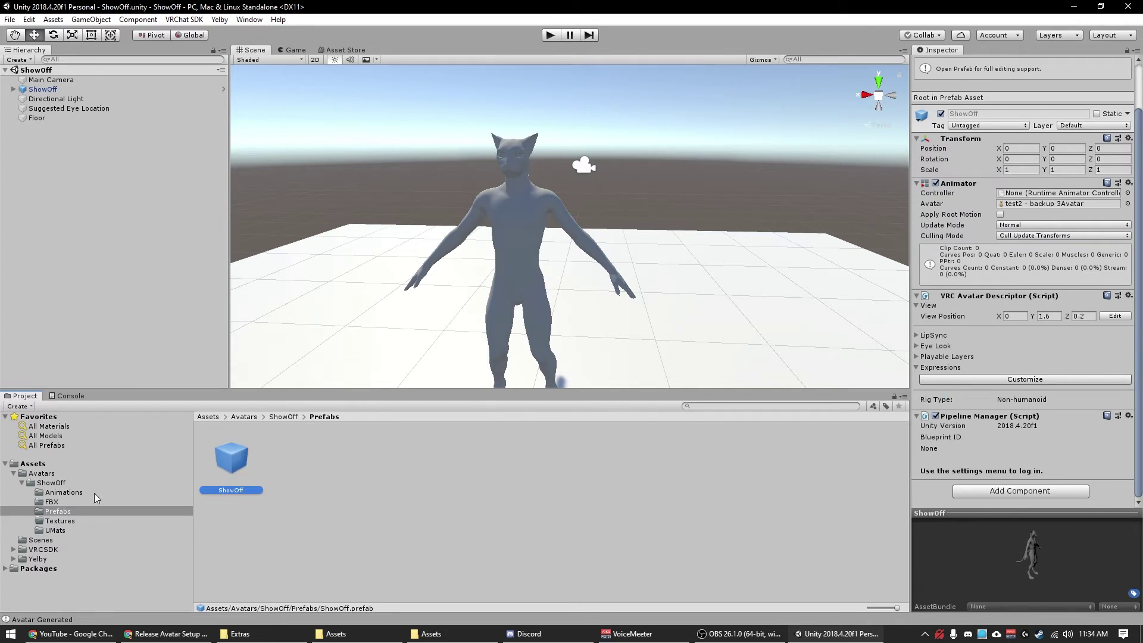
Select the ShowOff FBX and review its Materials and Animation import settings.
left_click(66, 502)
left_click(262, 479)
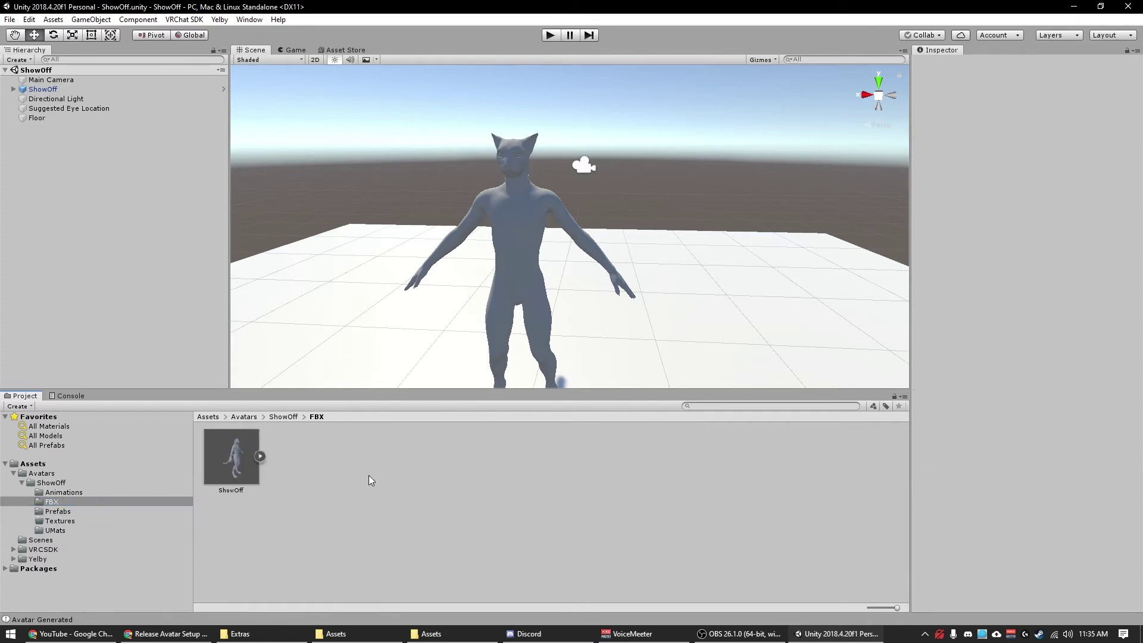
left_click(236, 475)
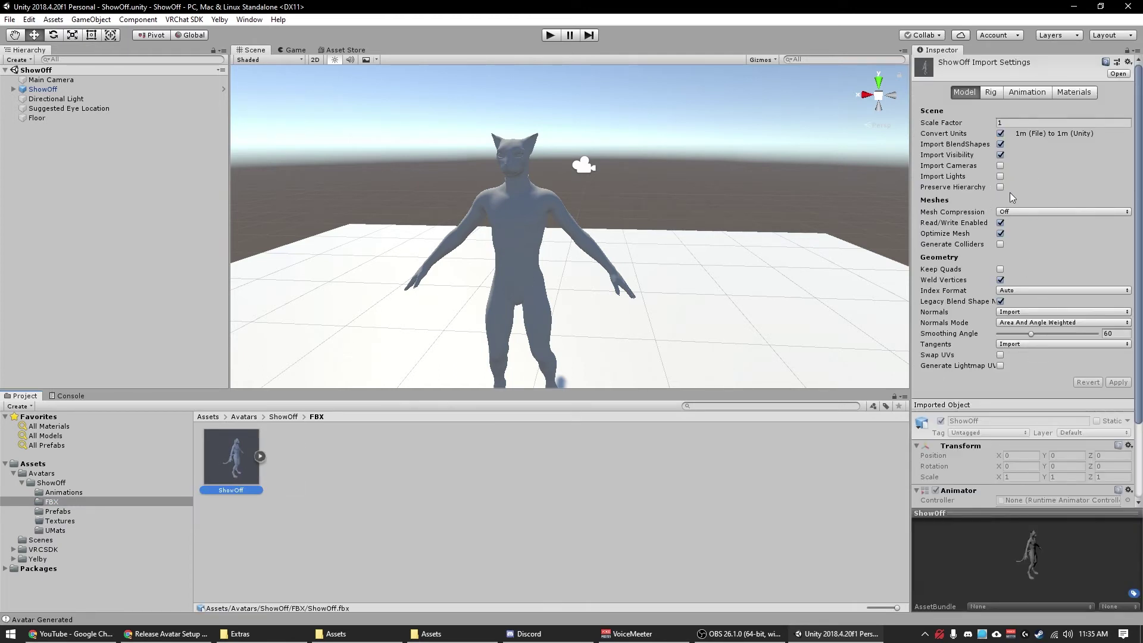
scroll(1006, 202, "down", 2)
scroll(952, 238, "up", 2)
left_click(1074, 92)
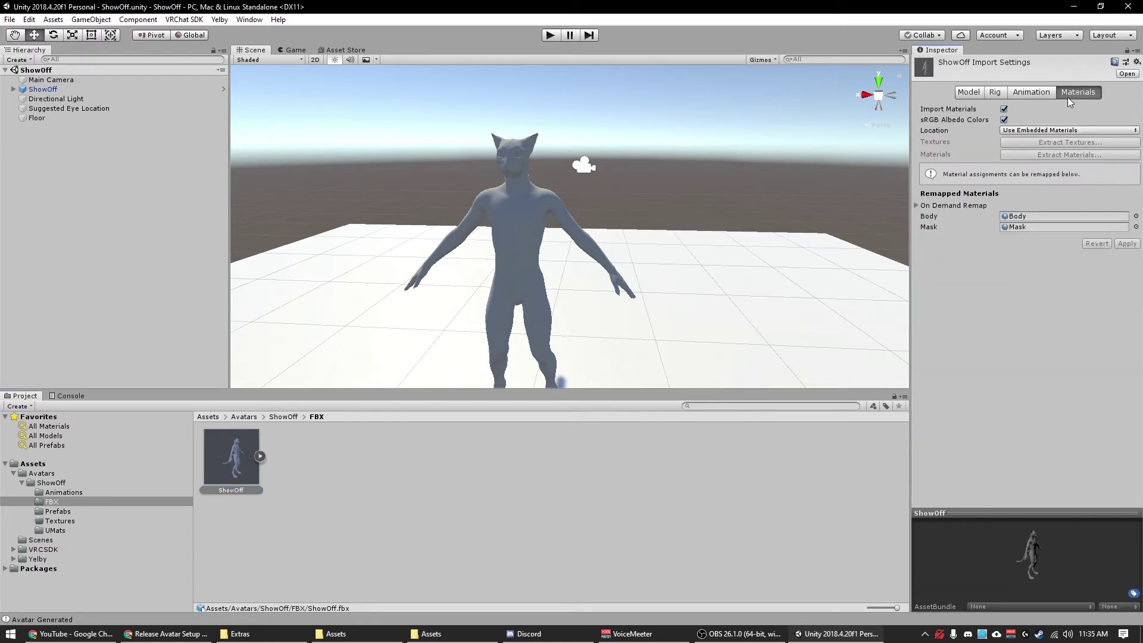
left_click(1034, 93)
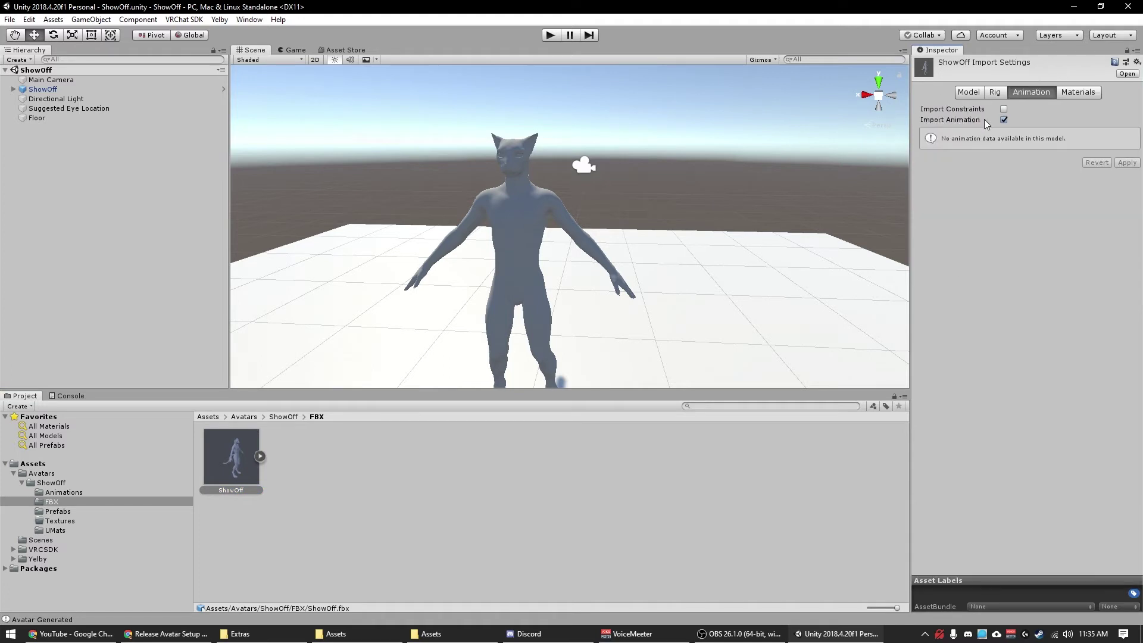
left_click(260, 457)
left_click(260, 457)
Set the ShowOff model's Rig animation type to Humanoid and apply it.
left_click(995, 92)
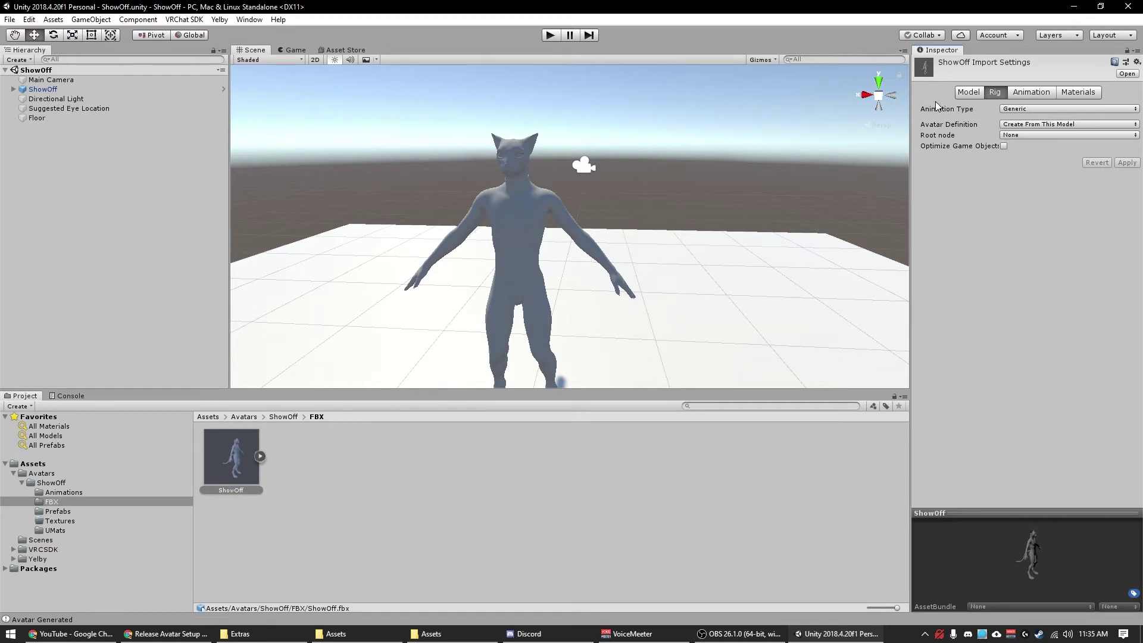
left_click(220, 19)
left_click(230, 32)
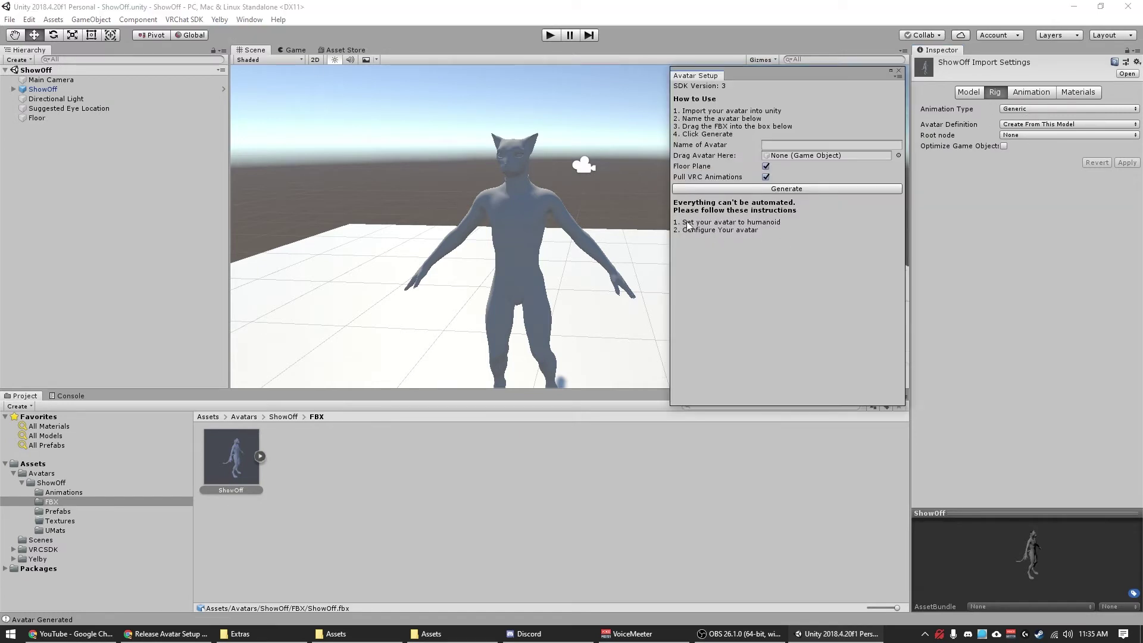
left_click(1036, 109)
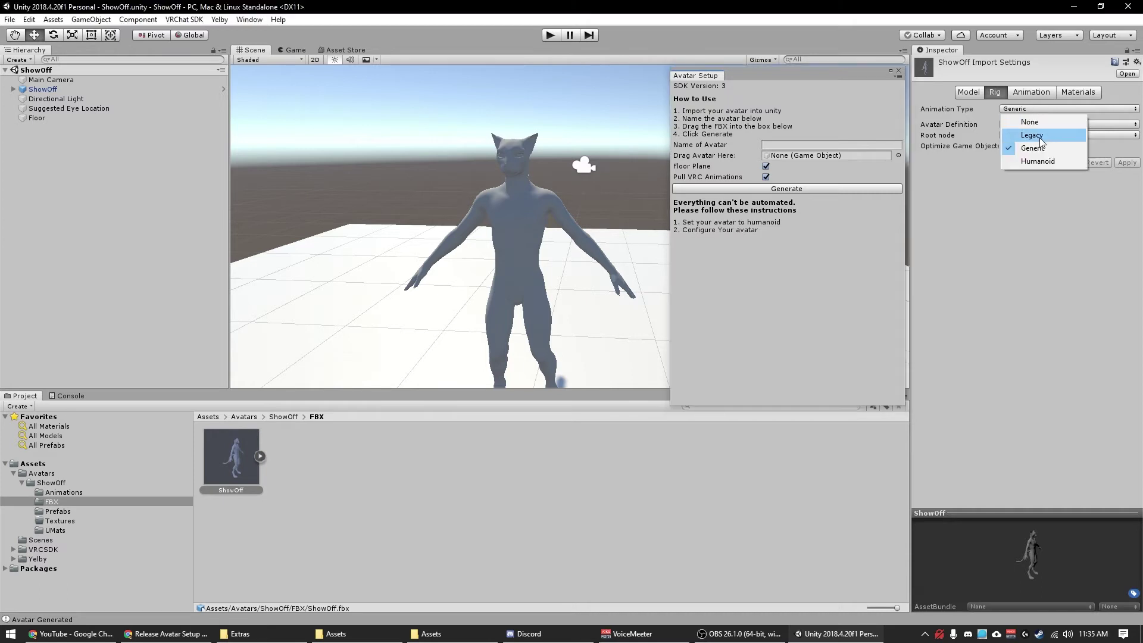
left_click(1033, 162)
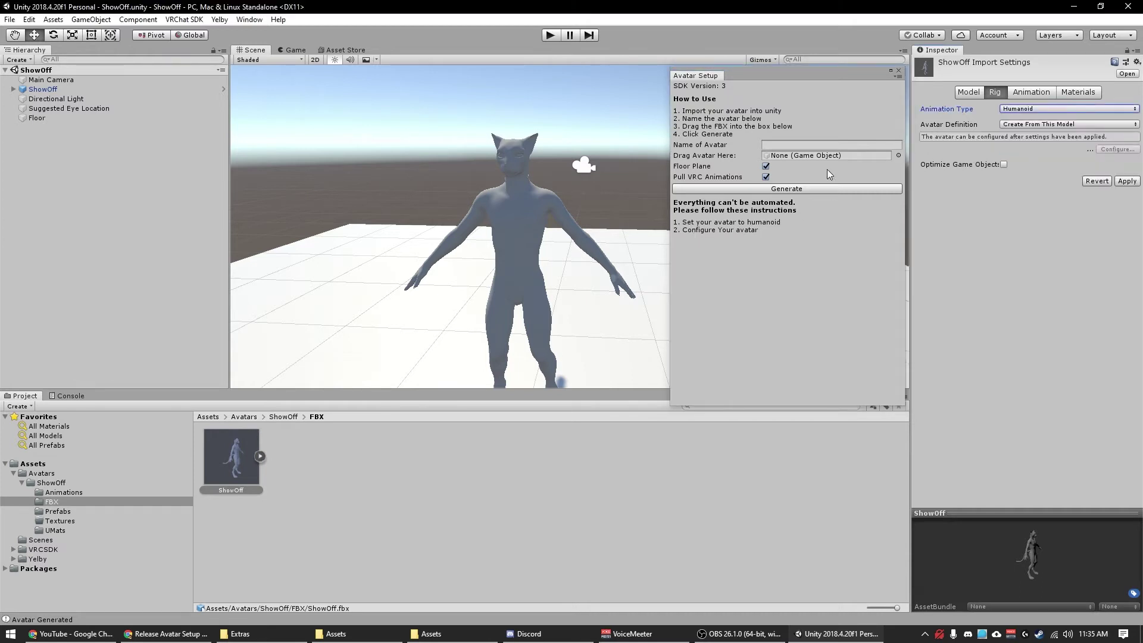
left_click(898, 71)
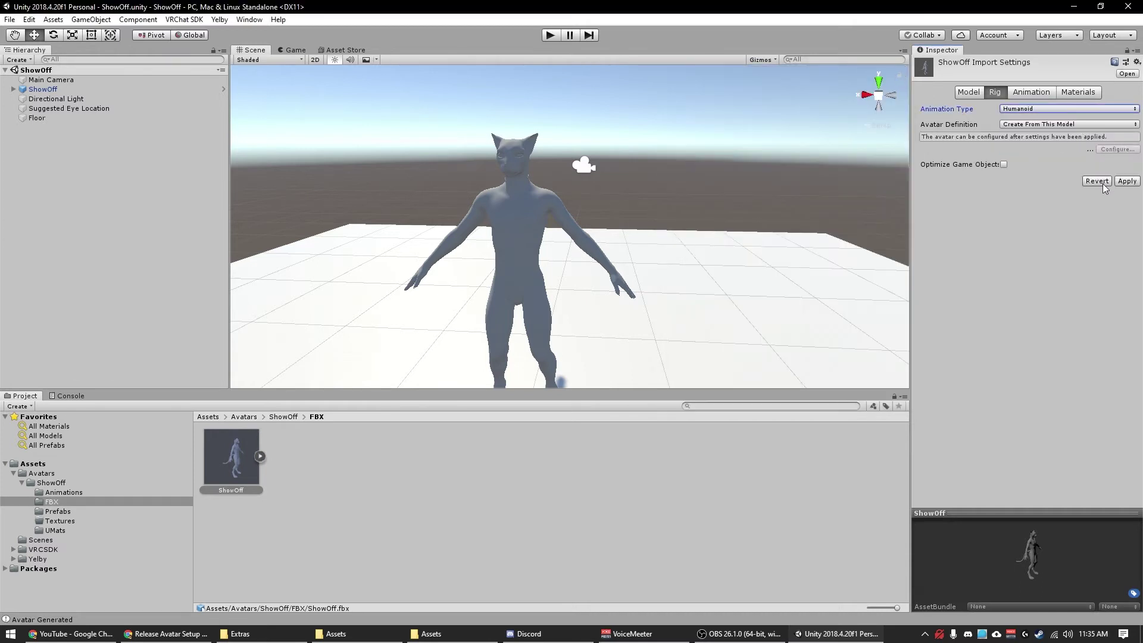
left_click(1127, 181)
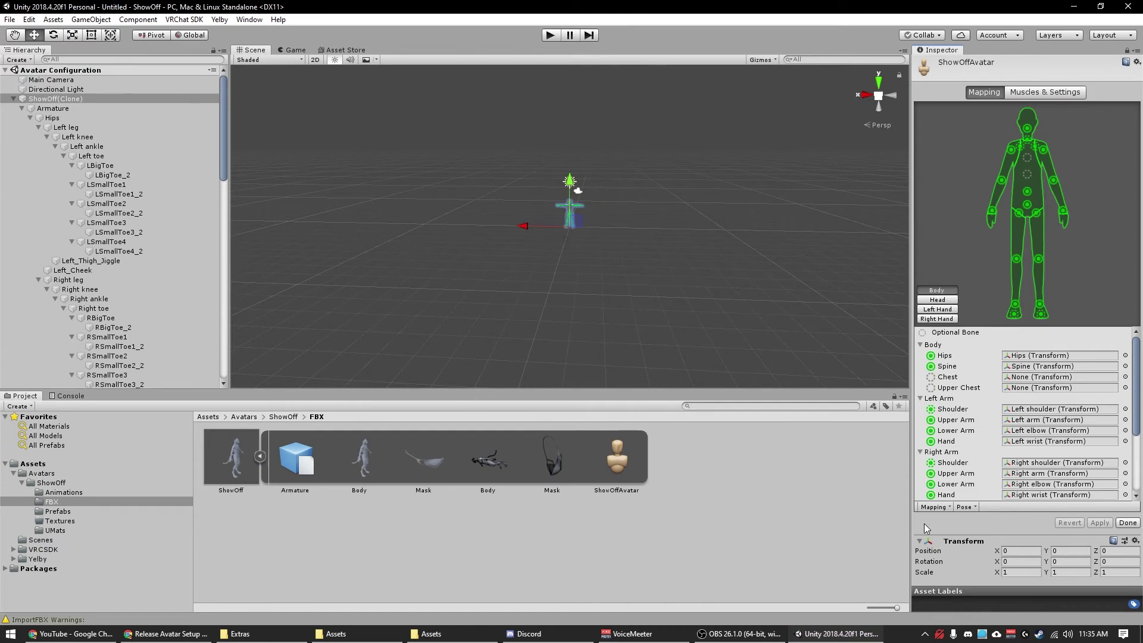
Load the Yelby/Programs/Avatar Setup/MMD Model Template.ht bone mapping.
scroll(1119, 411, "down", 3)
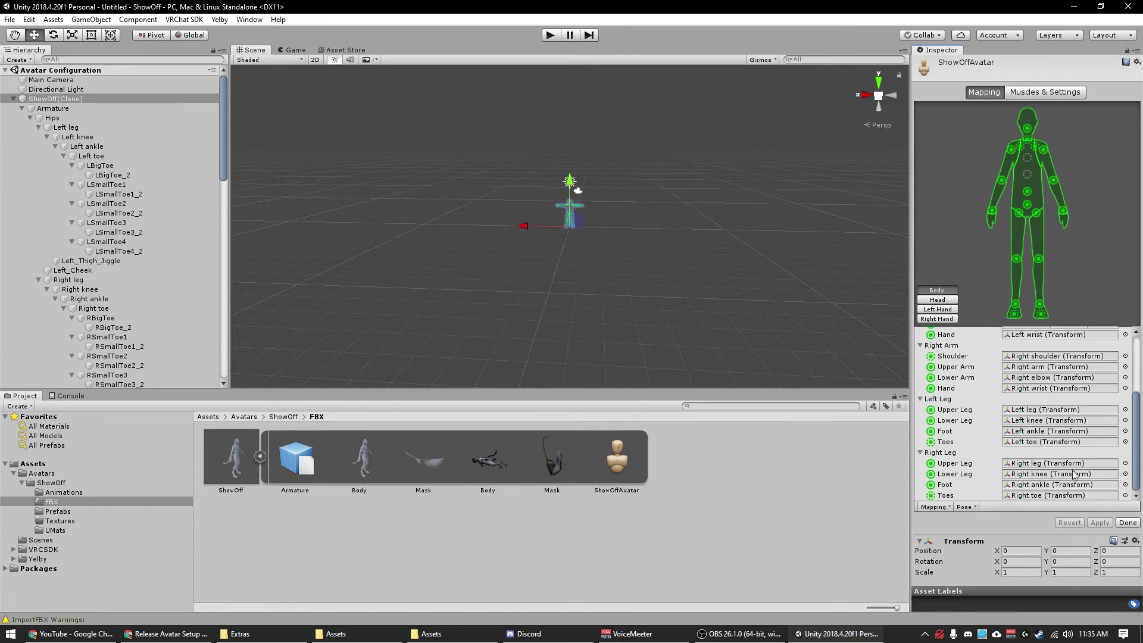
scroll(1071, 468, "up", 3)
left_click(936, 507)
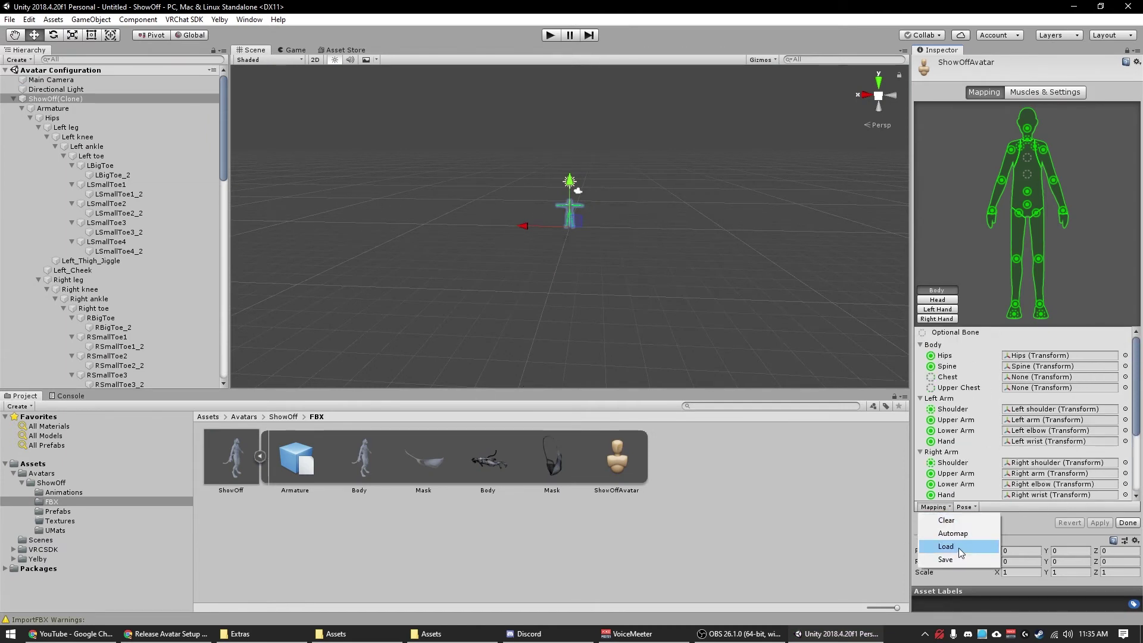
left_click(958, 548)
double_click(283, 211)
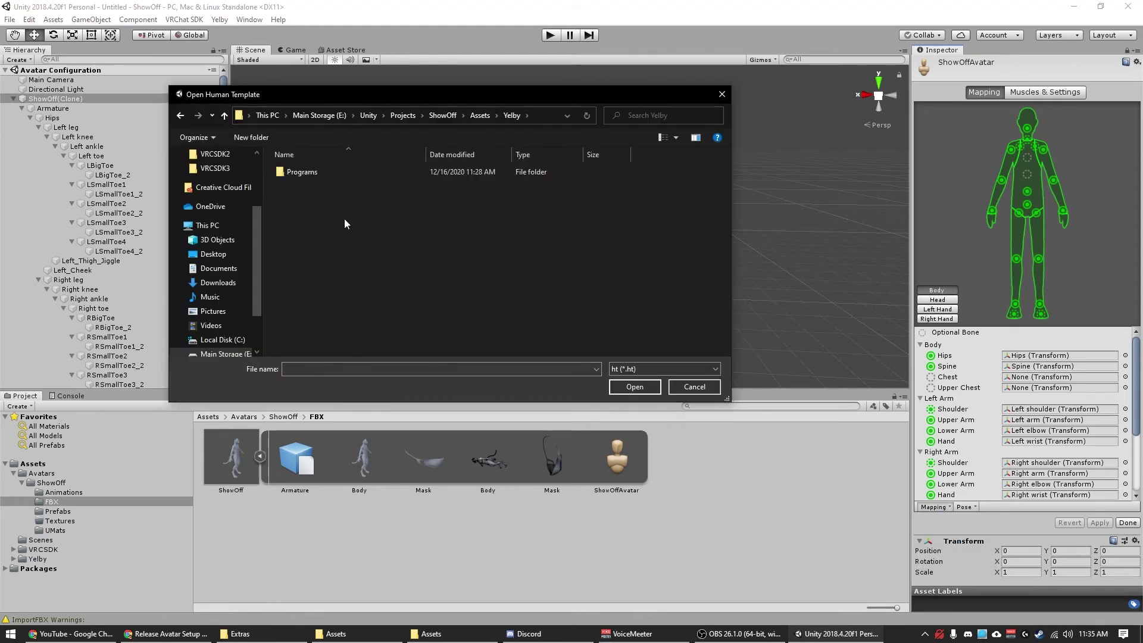
double_click(321, 173)
double_click(325, 174)
left_click(326, 184)
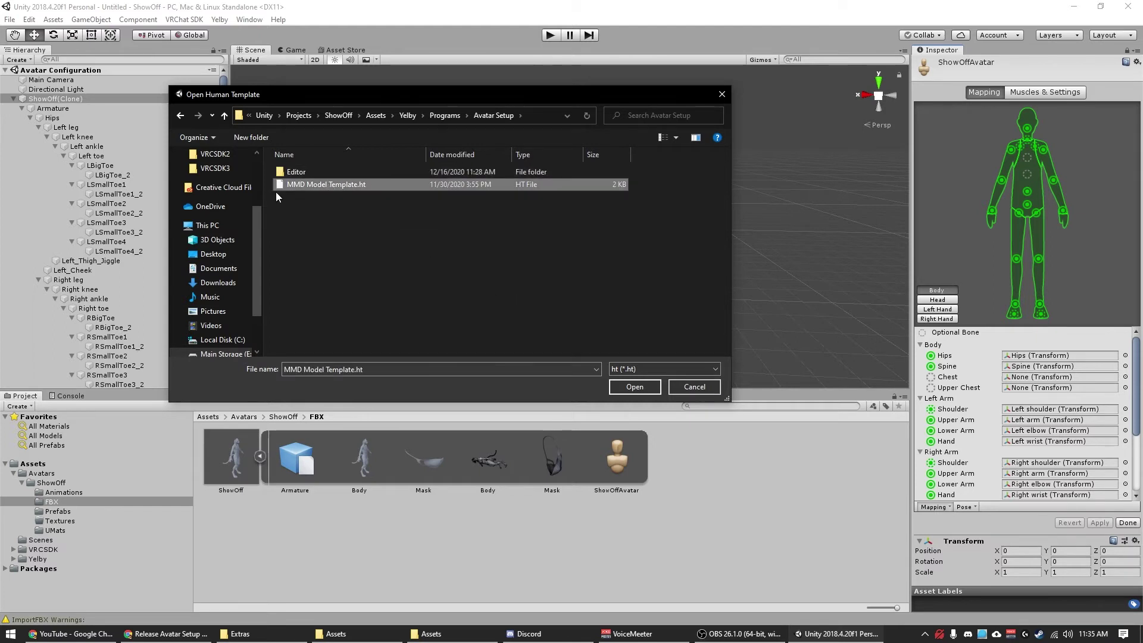
left_click(625, 387)
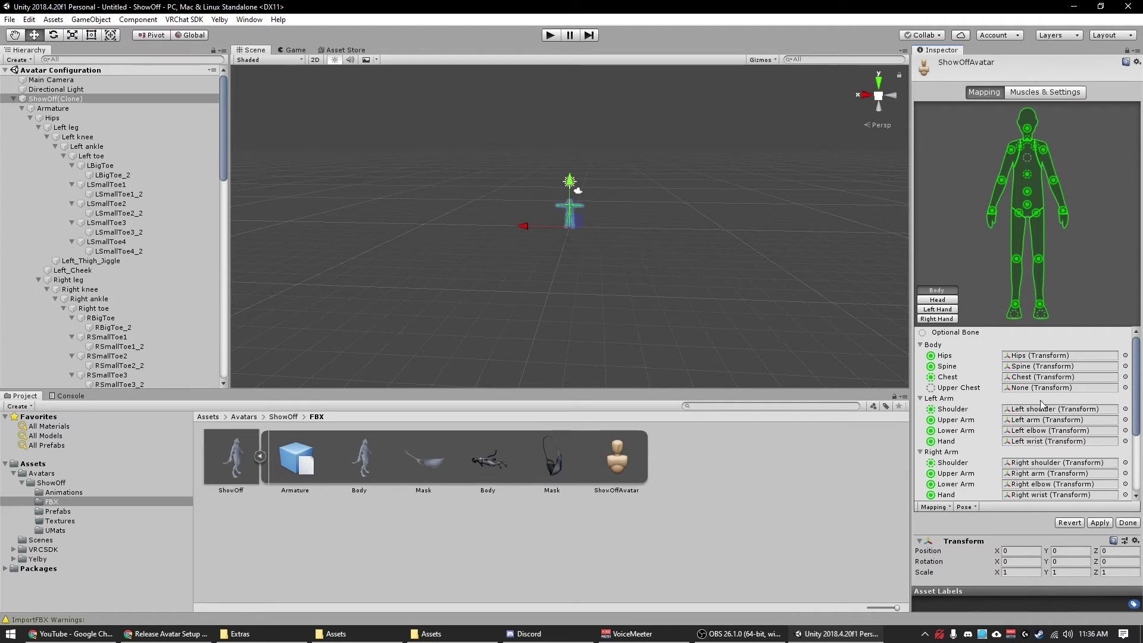
Apply the loaded mapping, check the Head bones, and click Done.
left_click(1099, 523)
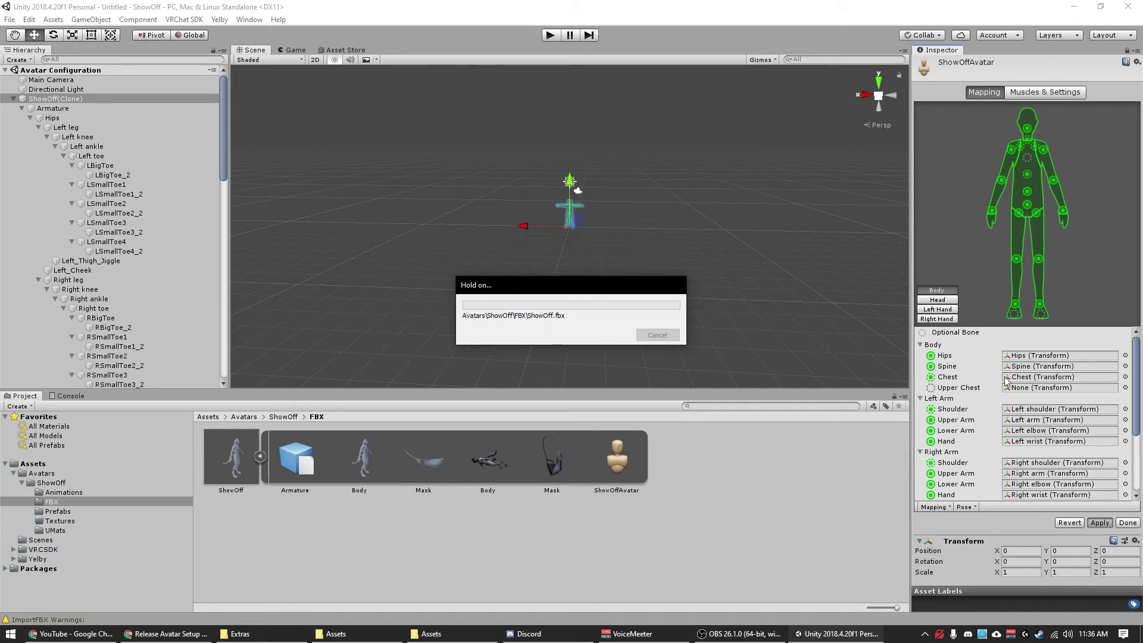
scroll(1000, 419, "down", 3)
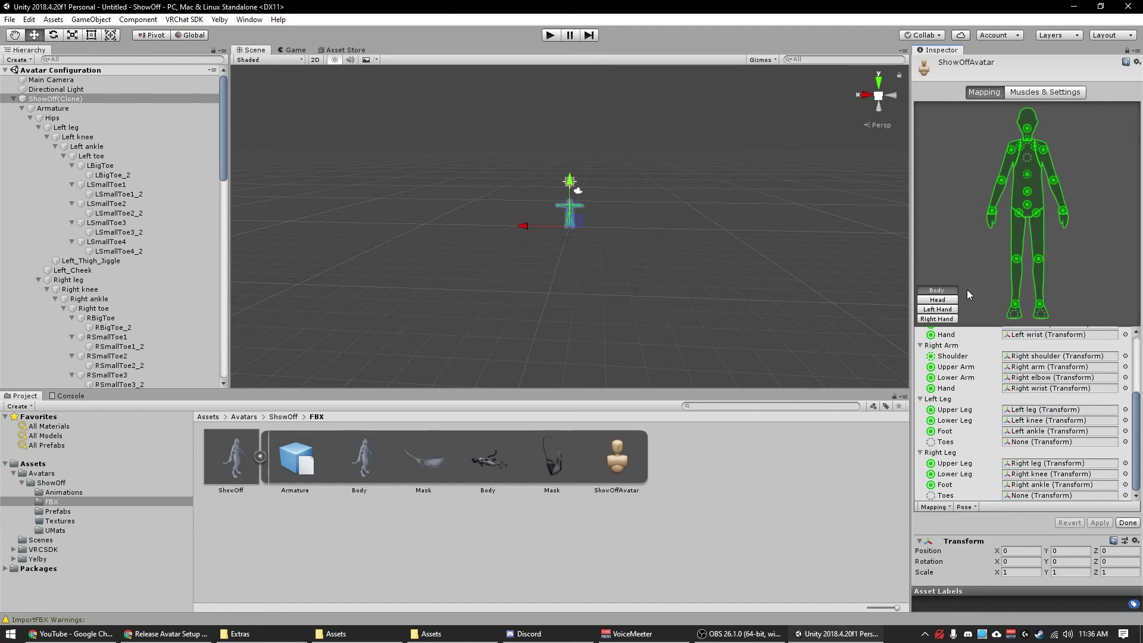
left_click(937, 299)
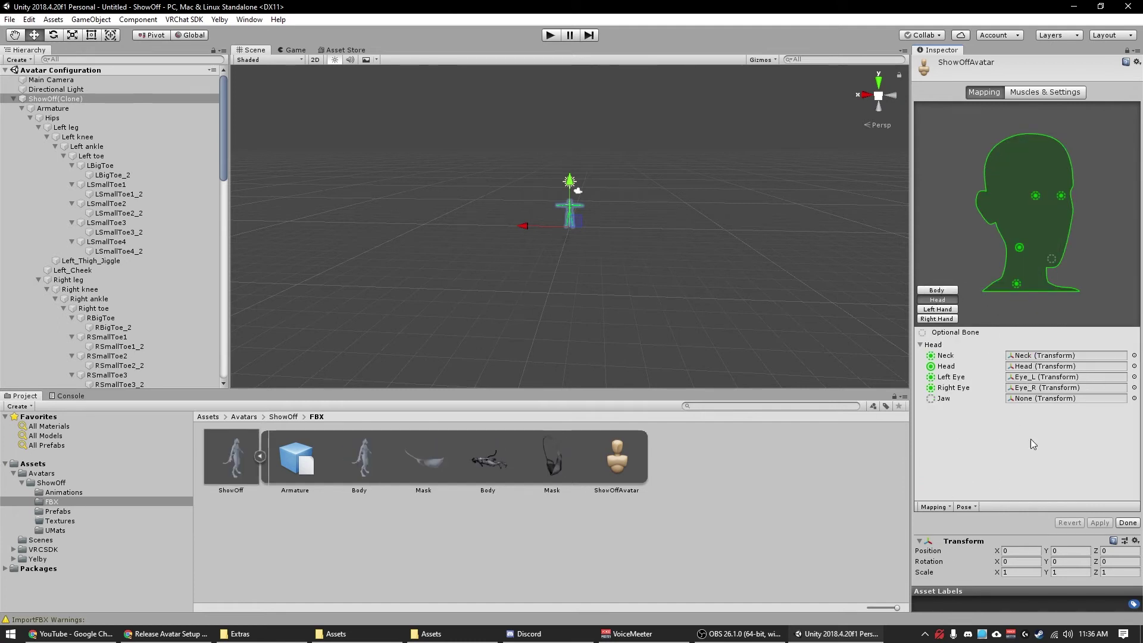
left_click(1125, 522)
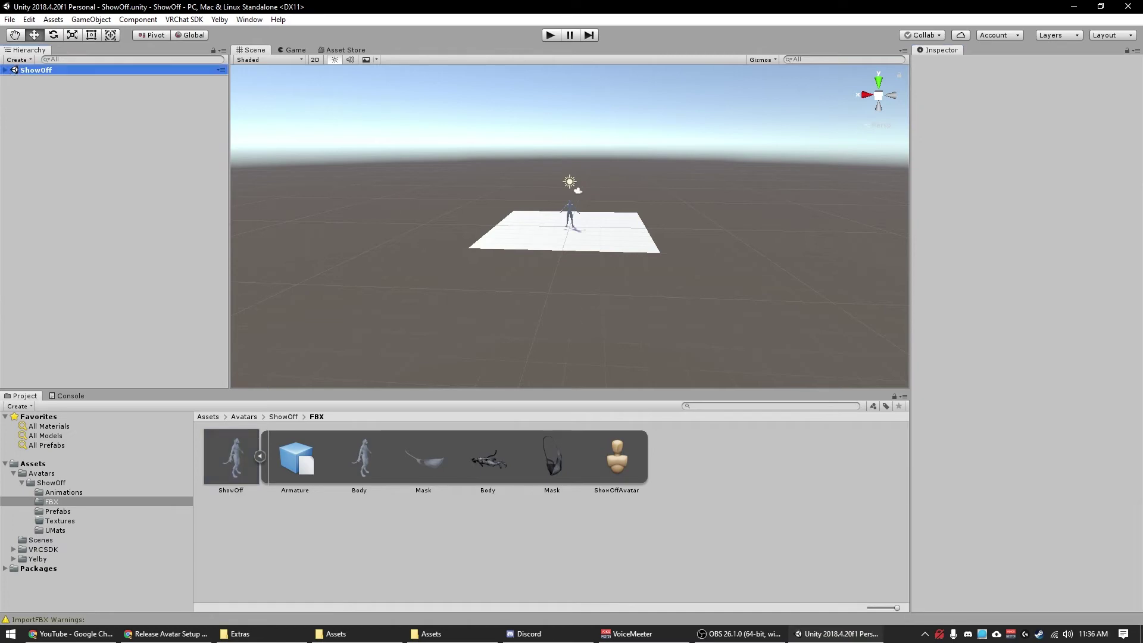
Expand the ShowOff scene in the Hierarchy and frame the full ShowOff avatar.
left_click(5, 70)
double_click(42, 88)
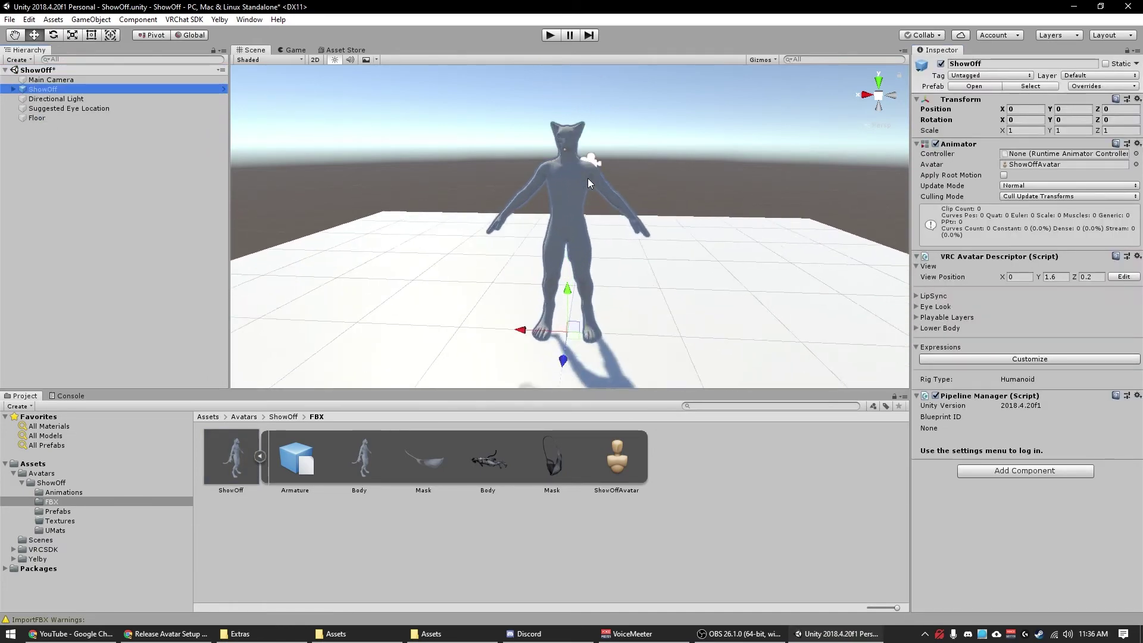
scroll(588, 177, "up", 6)
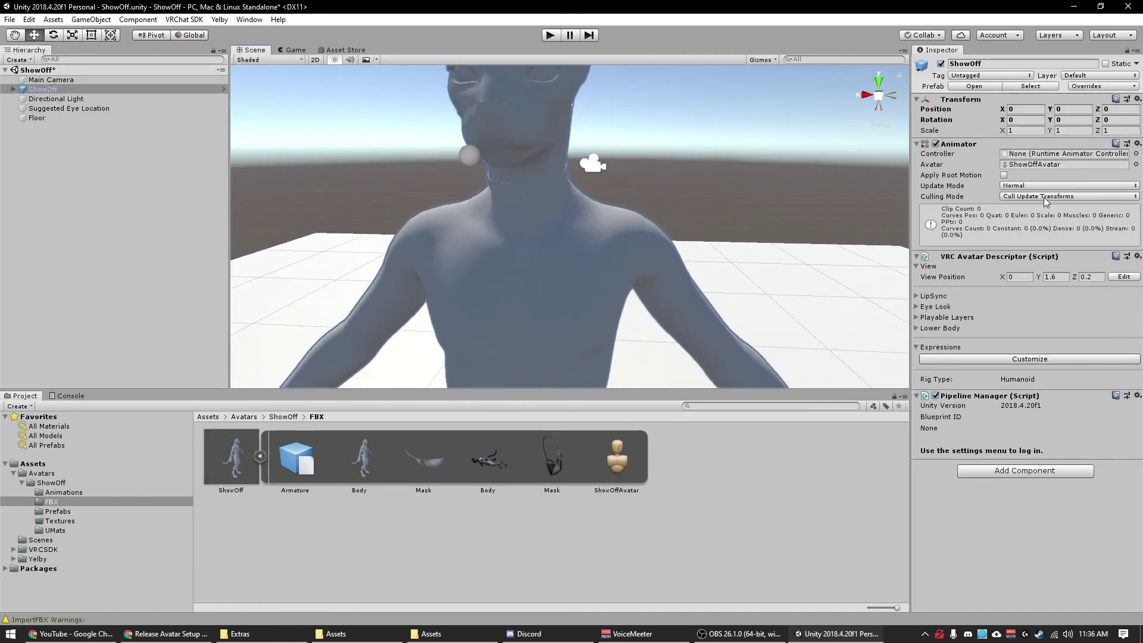
key("f")
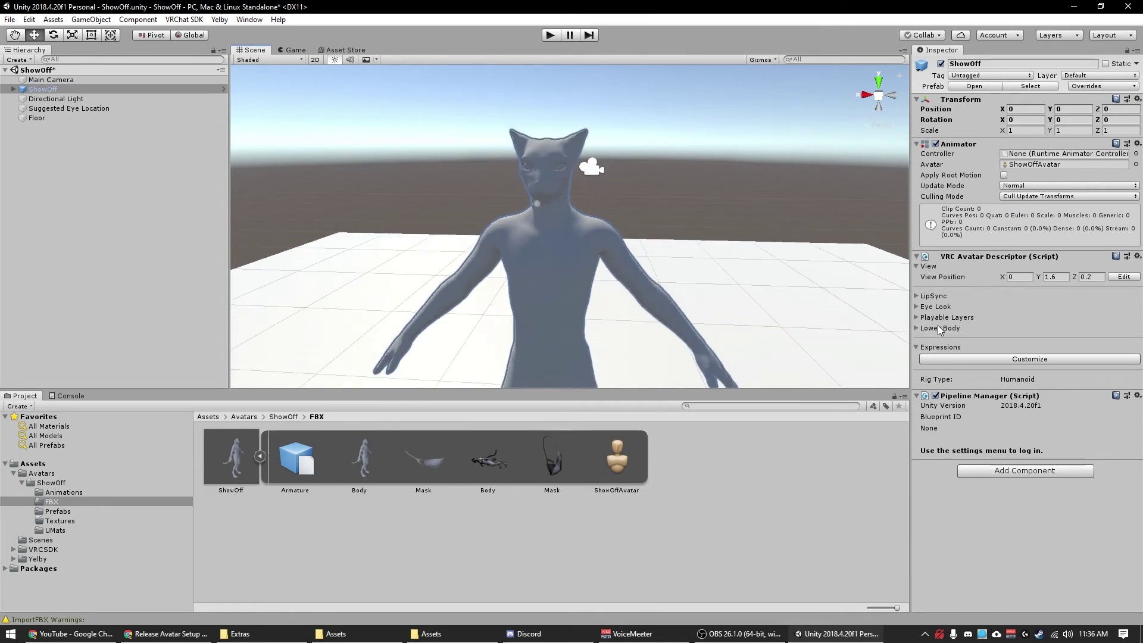
Toggle the LipSync, Eye Look, Playable Layers and Lower Body foldouts, then select Suggested Eye Location.
left_click(930, 300)
left_click(917, 296)
left_click(916, 296)
left_click(917, 307)
left_click(917, 306)
left_click(916, 317)
left_click(916, 318)
left_click(917, 327)
left_click(917, 328)
left_click(138, 109)
Zoom to the avatar's head and copy the eye marker's Y 1.689 into View Position Y.
left_click_drag(660, 244, 387, 127, "alt")
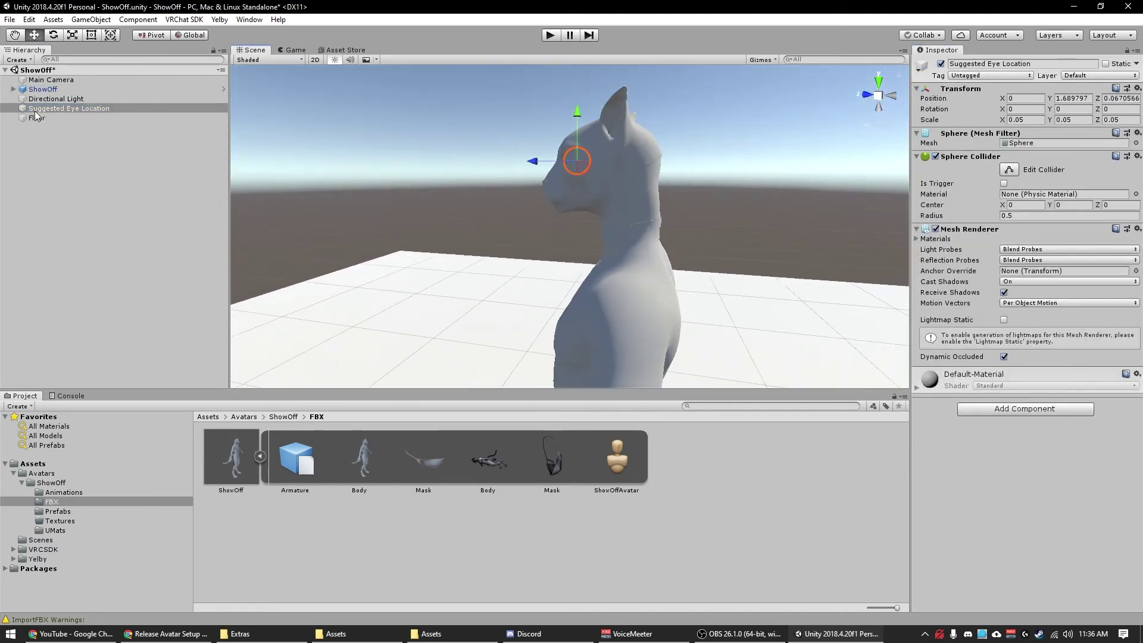
left_click_drag(258, 141, 612, 174, "alt")
right_click_drag(612, 175, 597, 207, "alt")
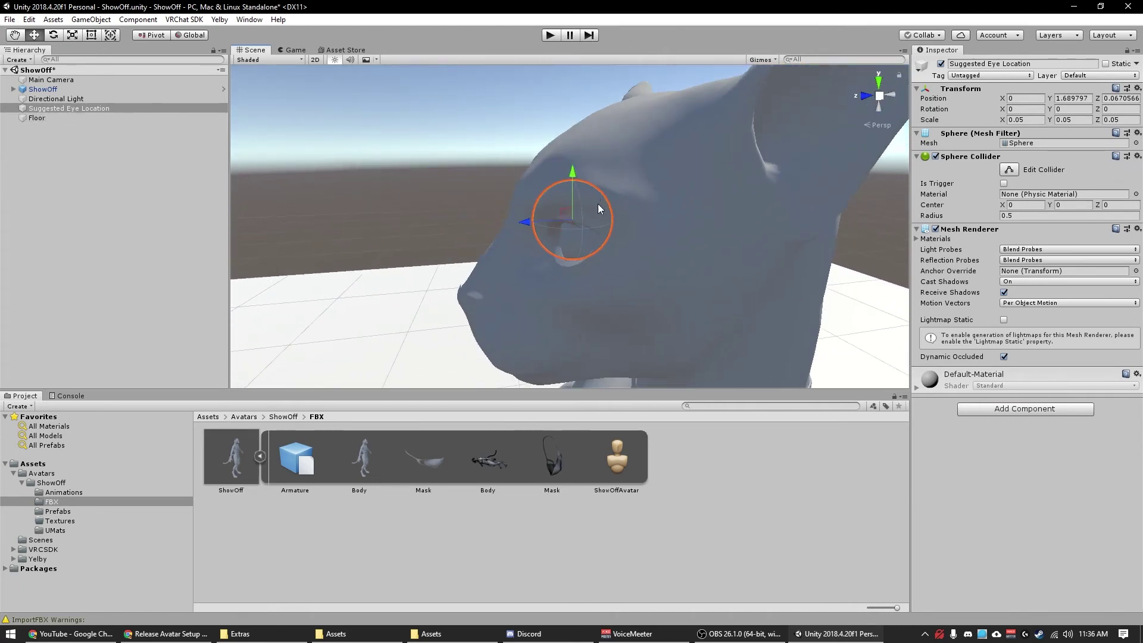
left_click(1080, 98)
left_click(60, 89)
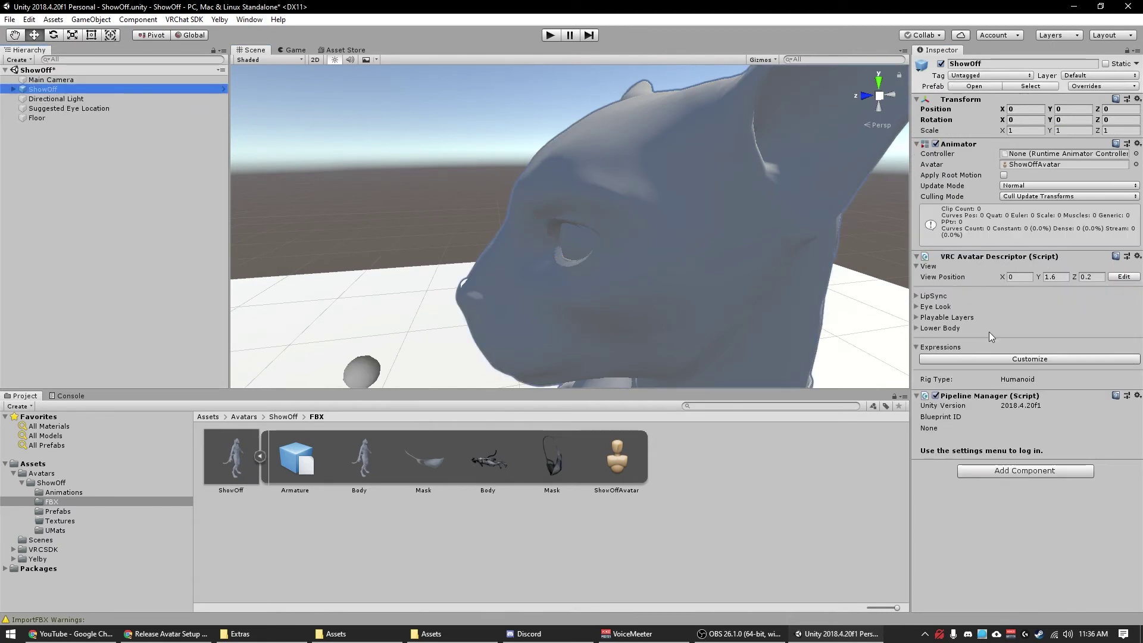
left_click(929, 299)
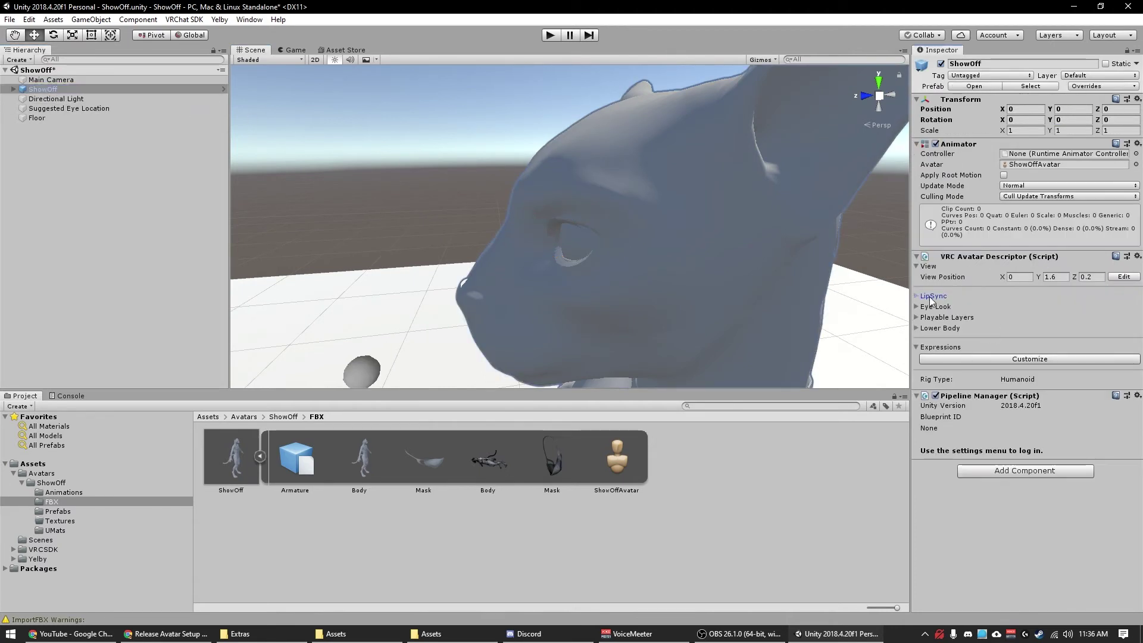
left_click(1123, 276)
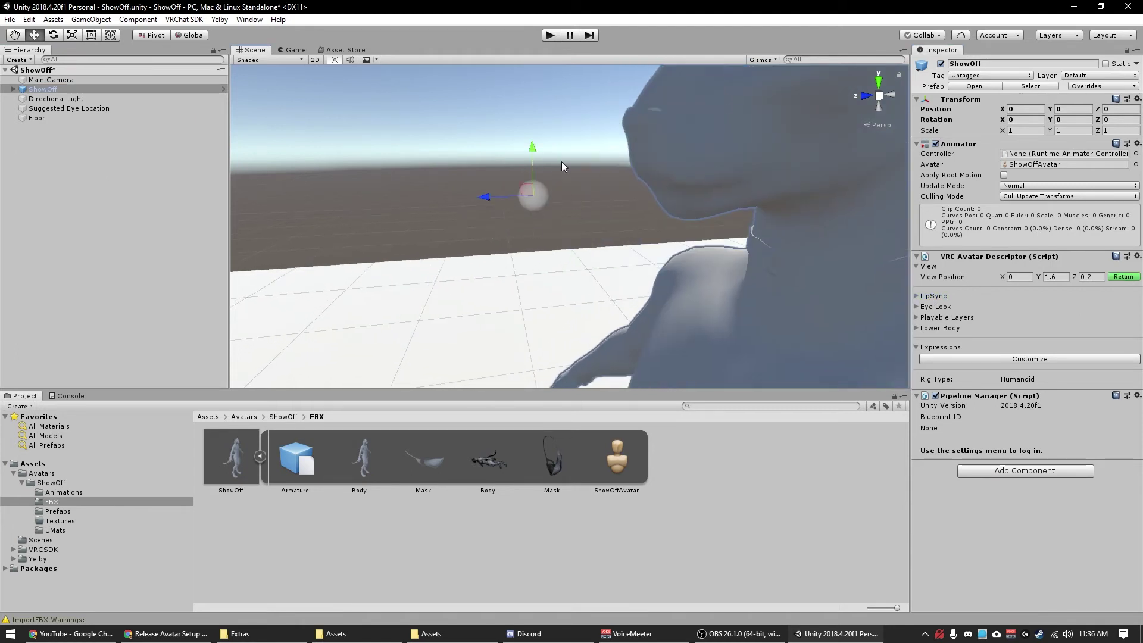
left_click(1053, 277)
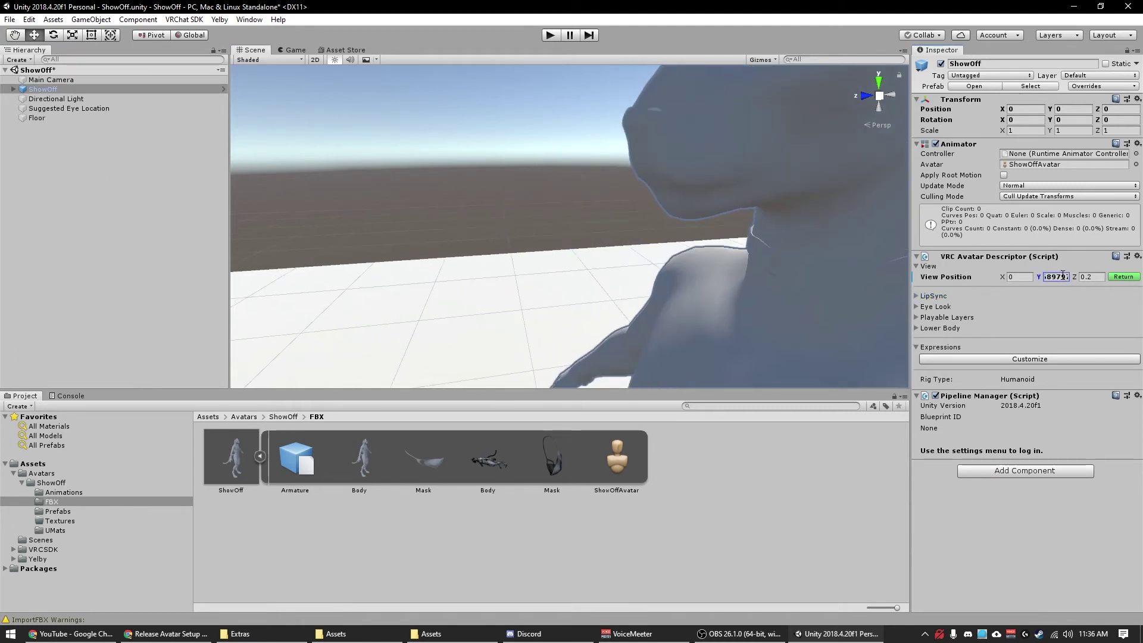
Paste the Suggested Eye Location's Z value into the View Position Z field.
left_click(60, 105)
left_click(1121, 99)
key("ctrl+c")
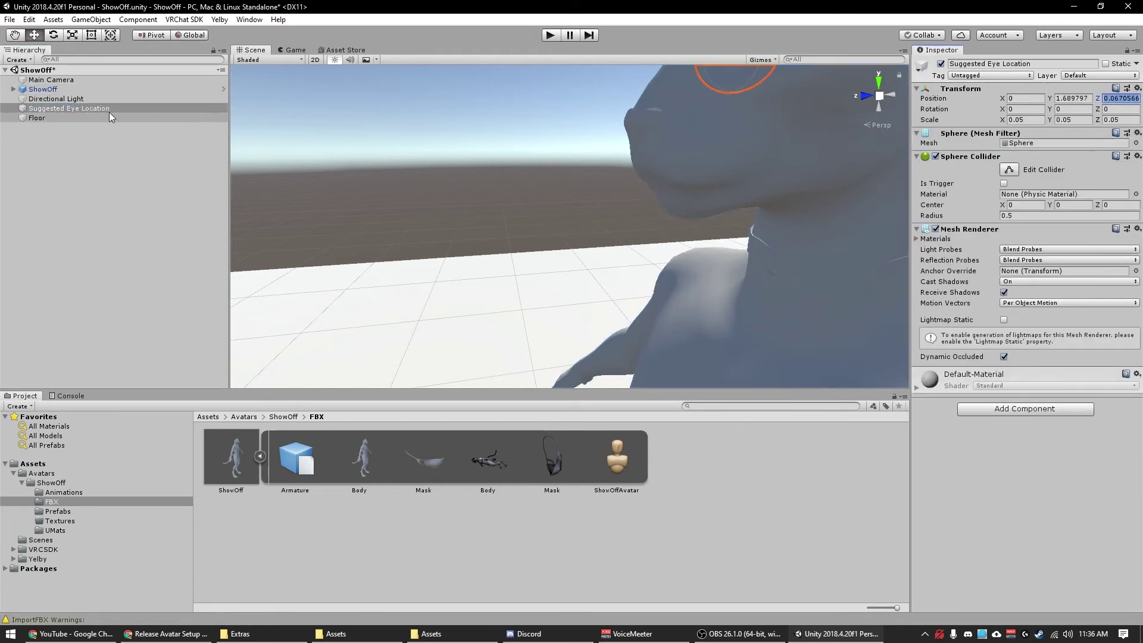
left_click(41, 90)
left_click(1089, 276)
key("ctrl+v")
key("Return")
Nudge the view position forward to about Z 0.084 and finish editing.
middle_click_drag(673, 205, 655, 210)
scroll(640, 214, "up", 3)
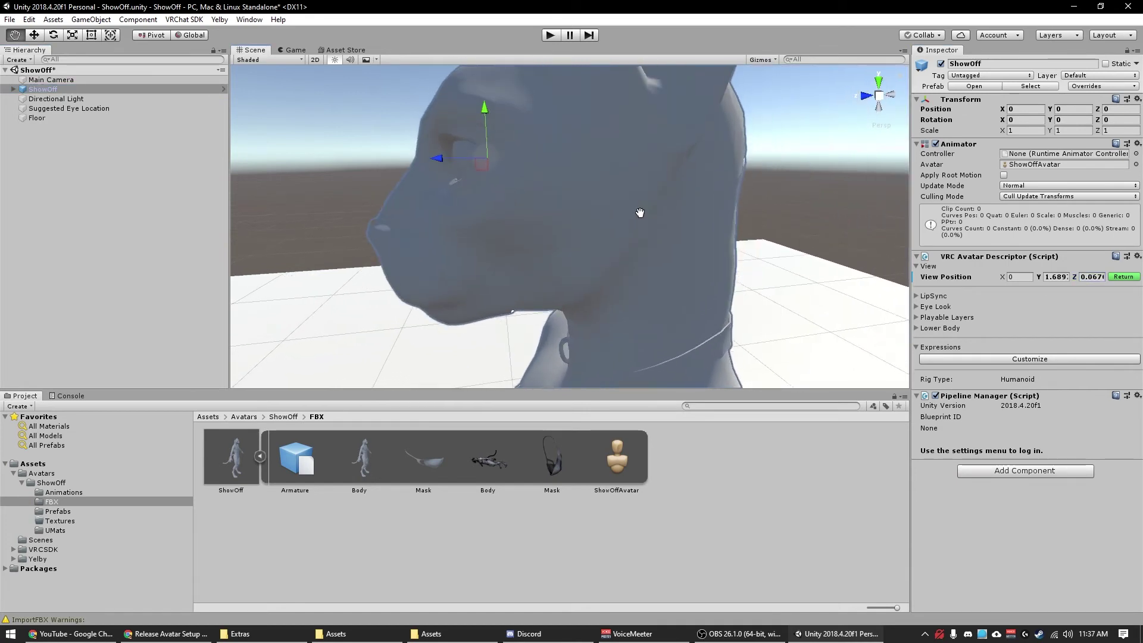
mouse_move(434, 153)
left_mouse_down()
mouse_move(419, 160)
mouse_move(430, 159)
left_mouse_up()
middle_click_drag(366, 204, 473, 208)
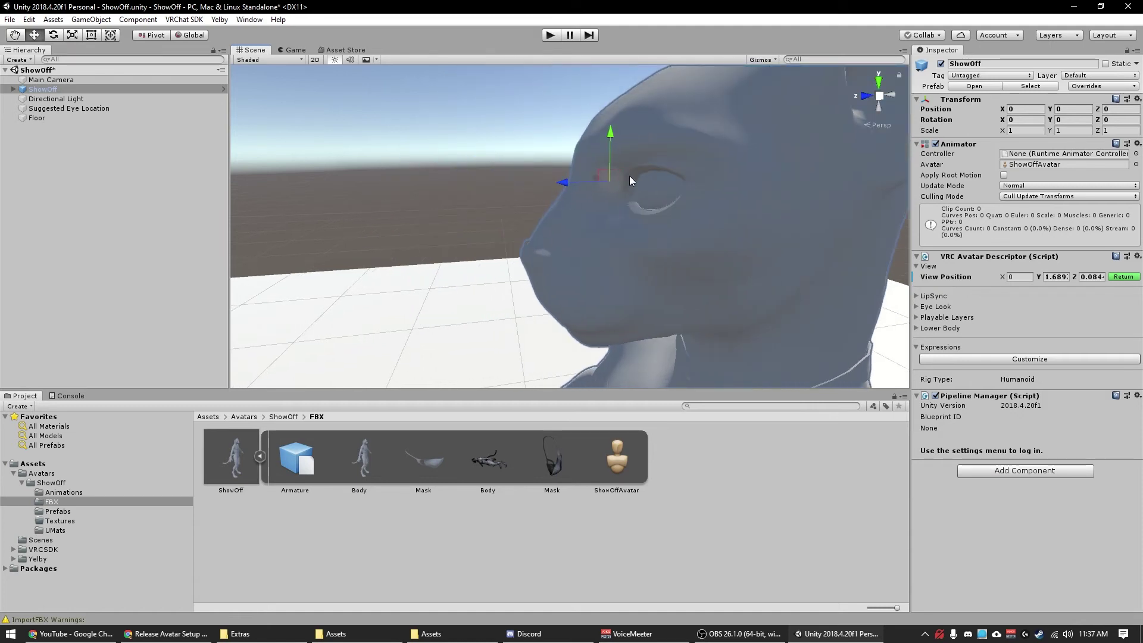
left_click_drag(528, 202, 512, 208, "alt")
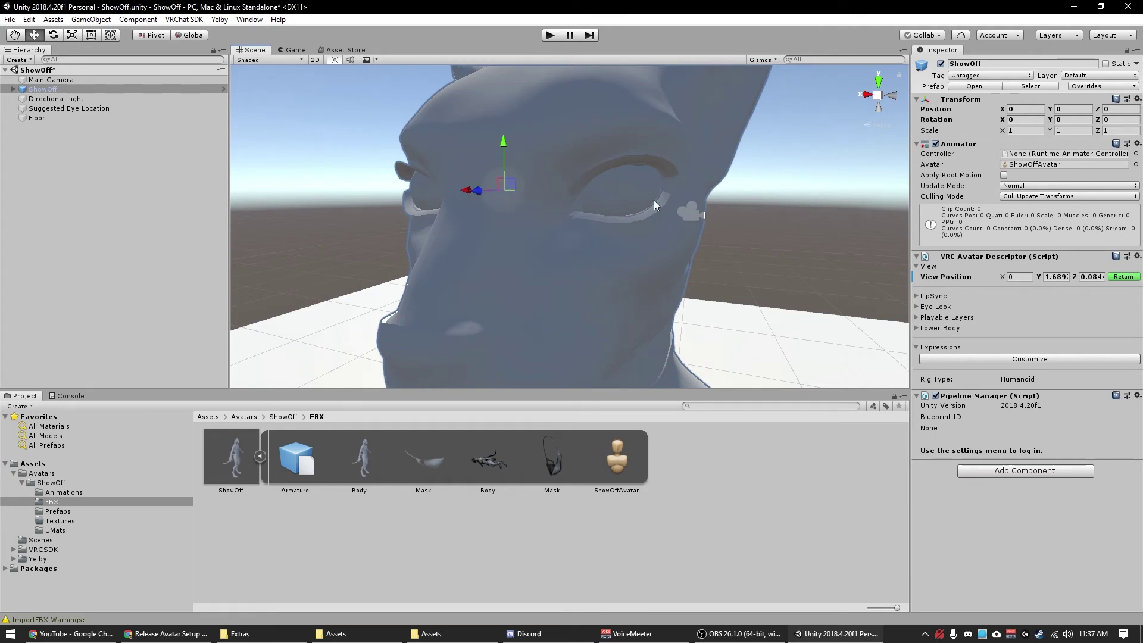
left_click(1123, 277)
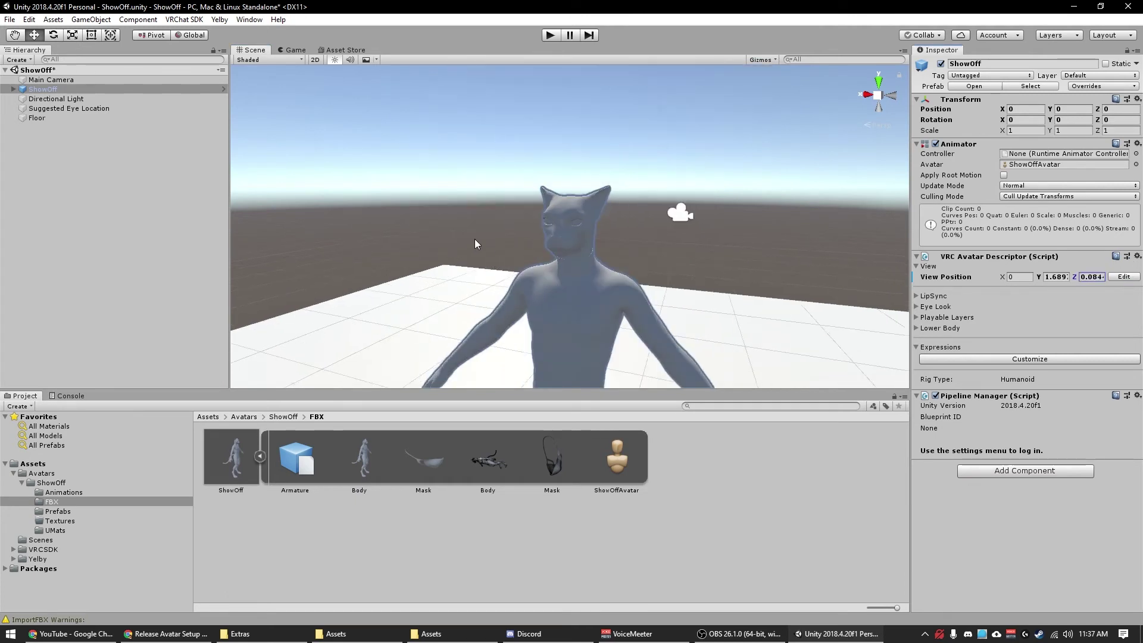
Open the Yelby Avatar Setup window and move it aside.
left_click(41, 463)
left_click(219, 19)
left_click(256, 31)
left_click_drag(781, 74, 727, 94)
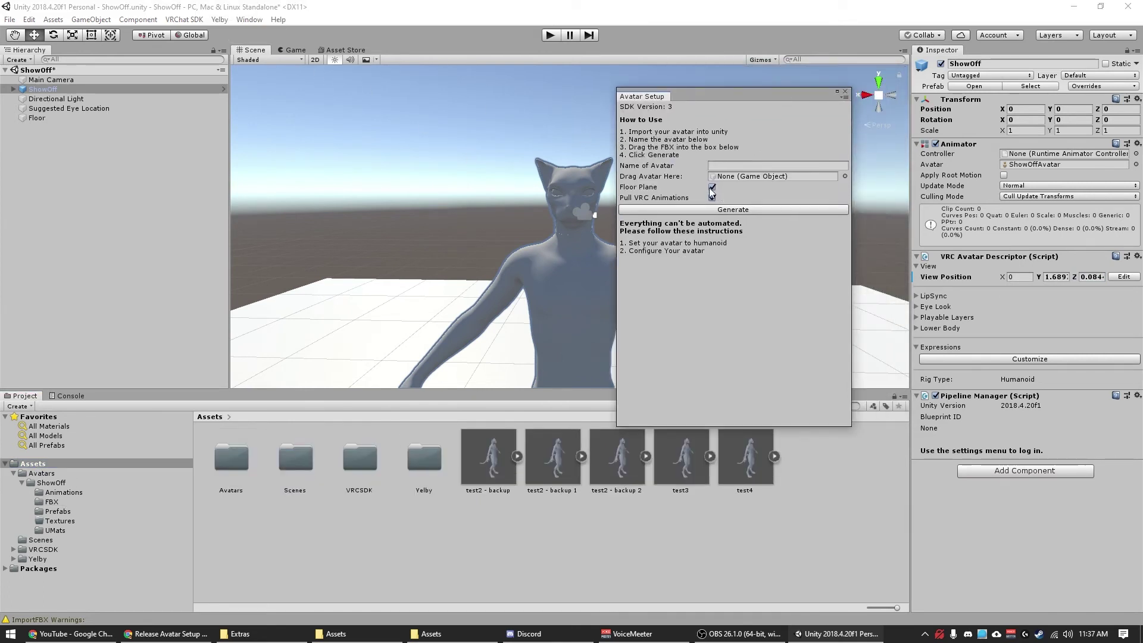
Inspect the ShowOff Animations controllers from Action to Sitting, then select ShowOff in the Hierarchy.
left_click(59, 493)
left_click(246, 468)
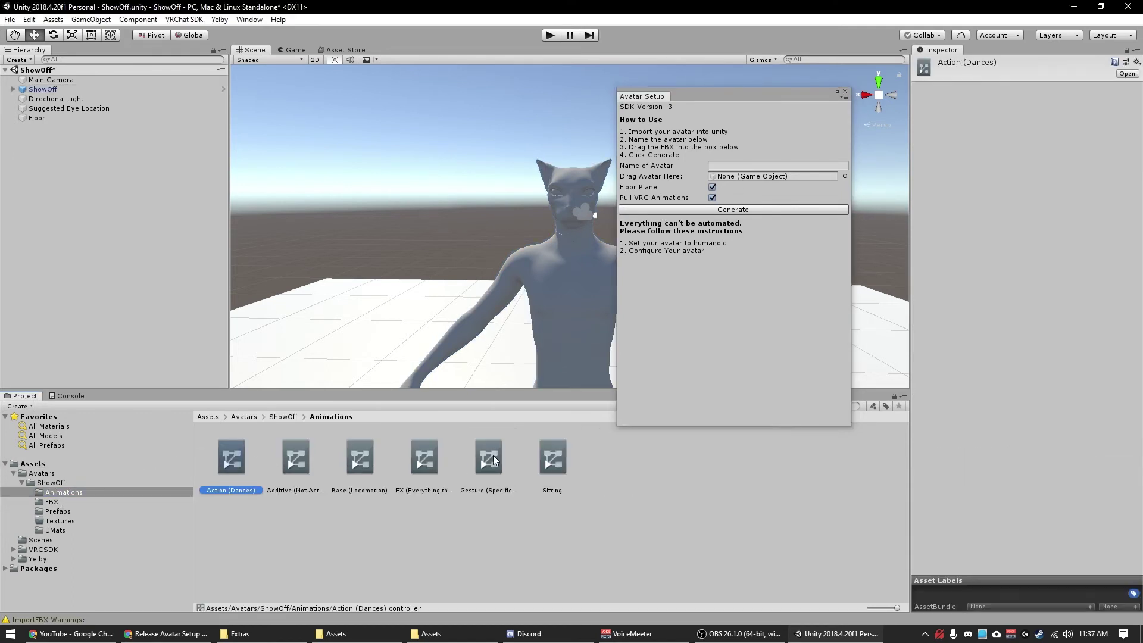
left_click(558, 454)
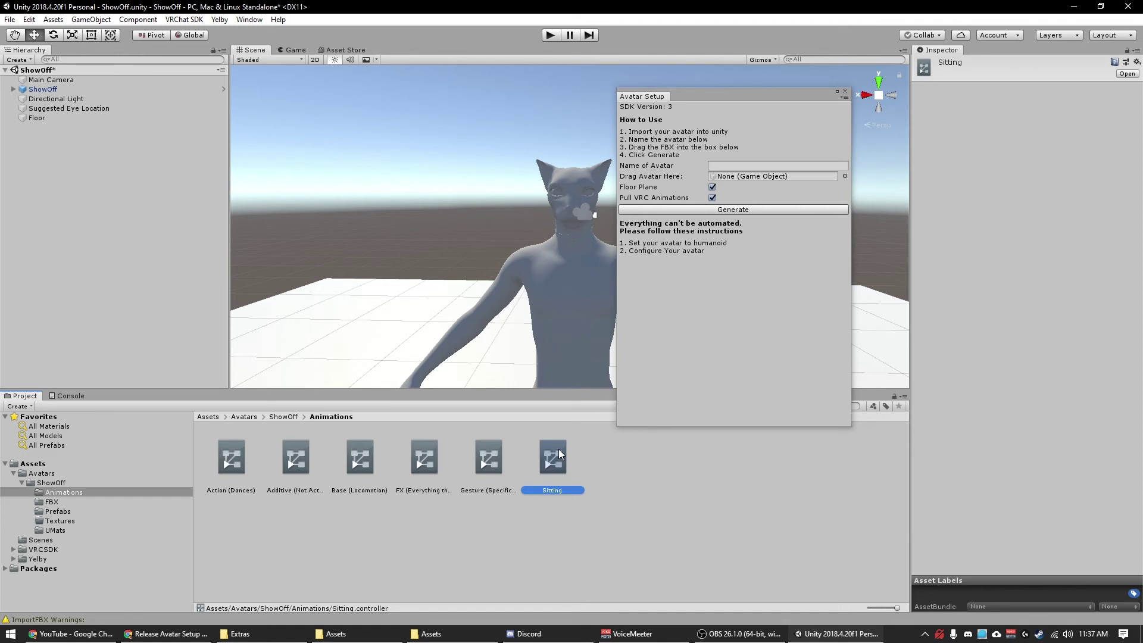
left_click(488, 457)
left_click(424, 457)
left_click(360, 457)
left_click(296, 457)
left_click(239, 459)
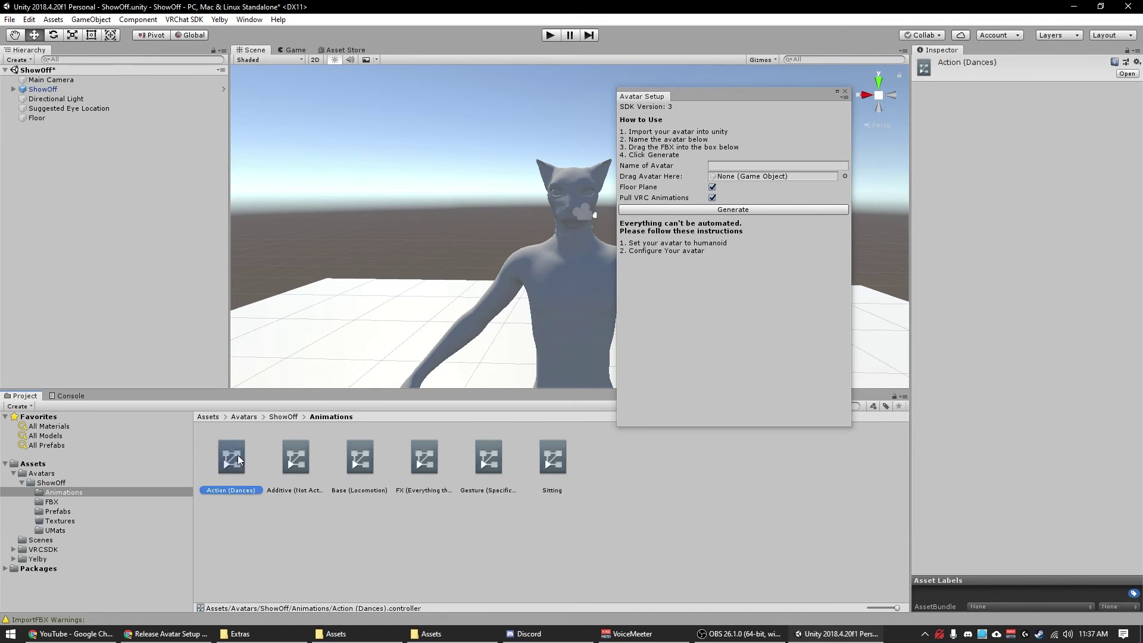
left_click(65, 89)
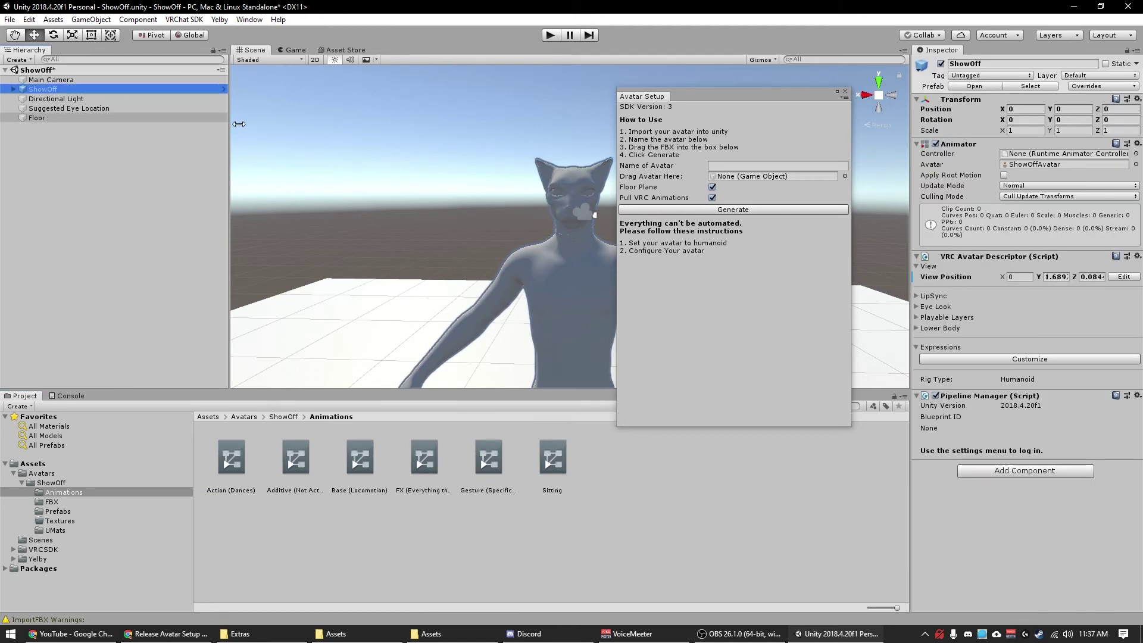
Customize the descriptor's Expressions and reset them to default.
left_click(944, 359)
left_click(938, 357)
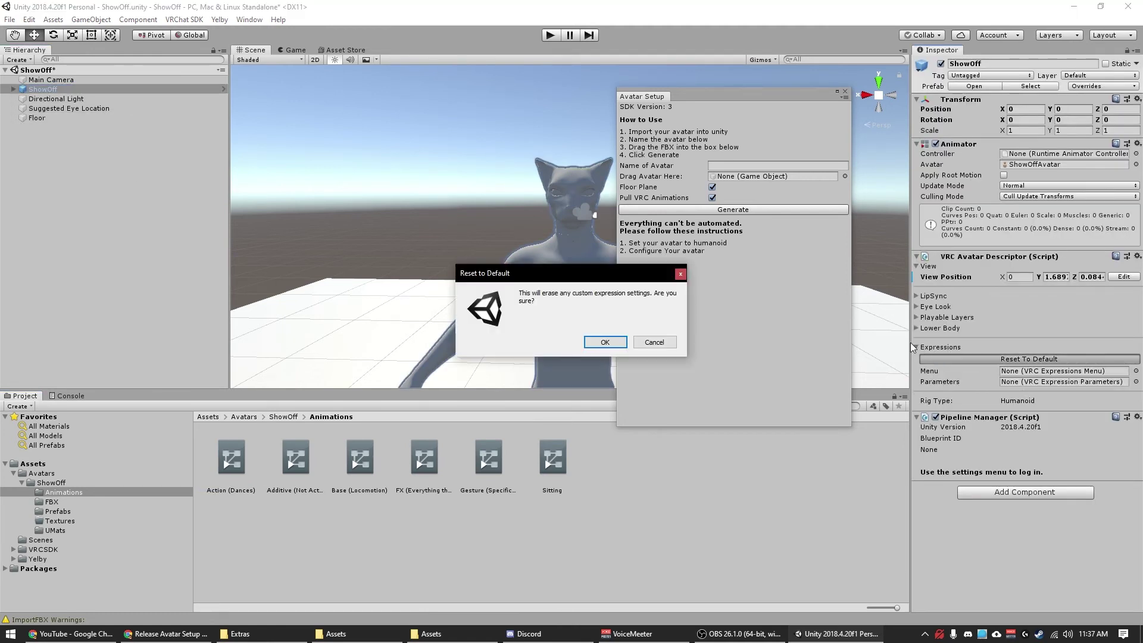
left_click(606, 343)
left_click(925, 328)
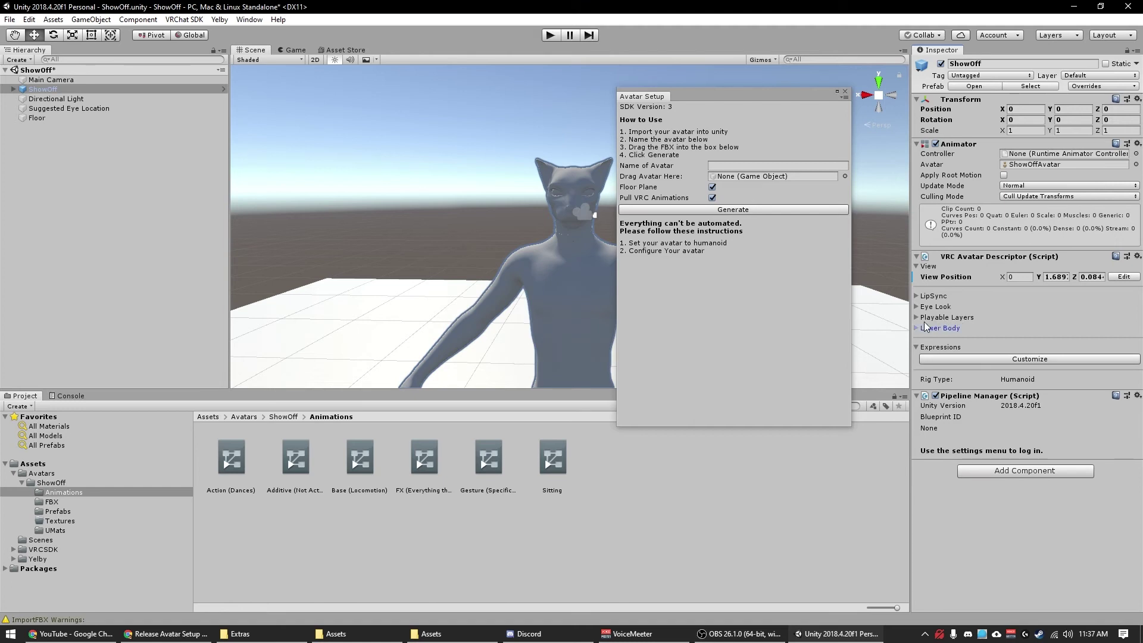
Expand Playable Layers and customize them with the default layers.
left_click(917, 317)
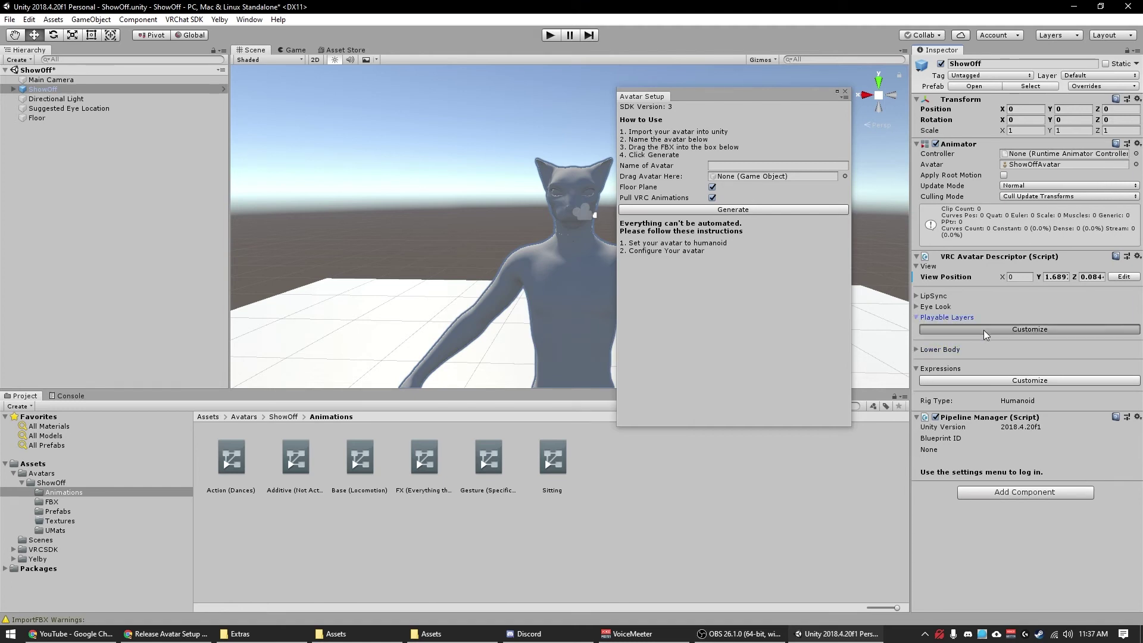
left_click(988, 334)
scroll(1000, 368, "down", 3)
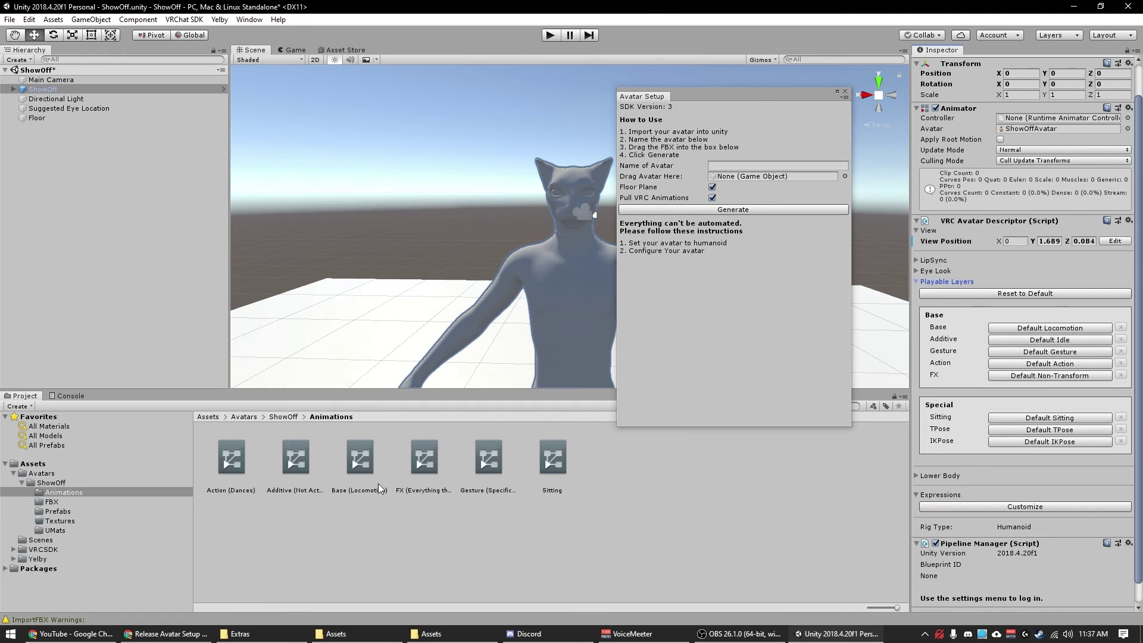
Name the new avatar 'ShowOf' and drop test2 - backup 2 into the avatar slot.
left_click(729, 169)
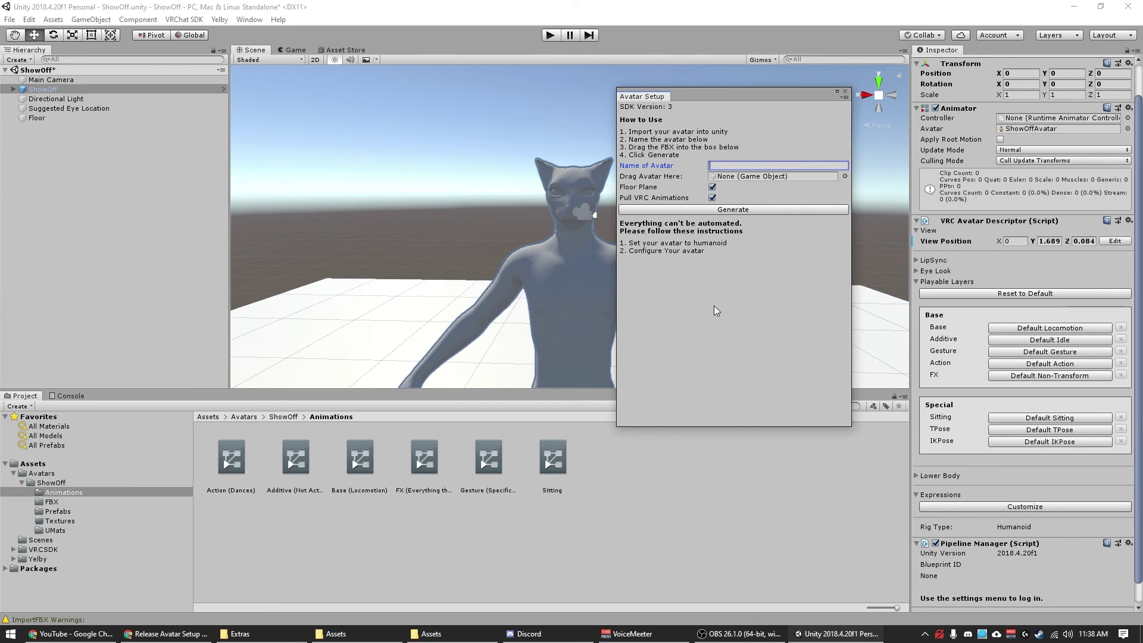
type("ShowOff")
left_click(708, 210)
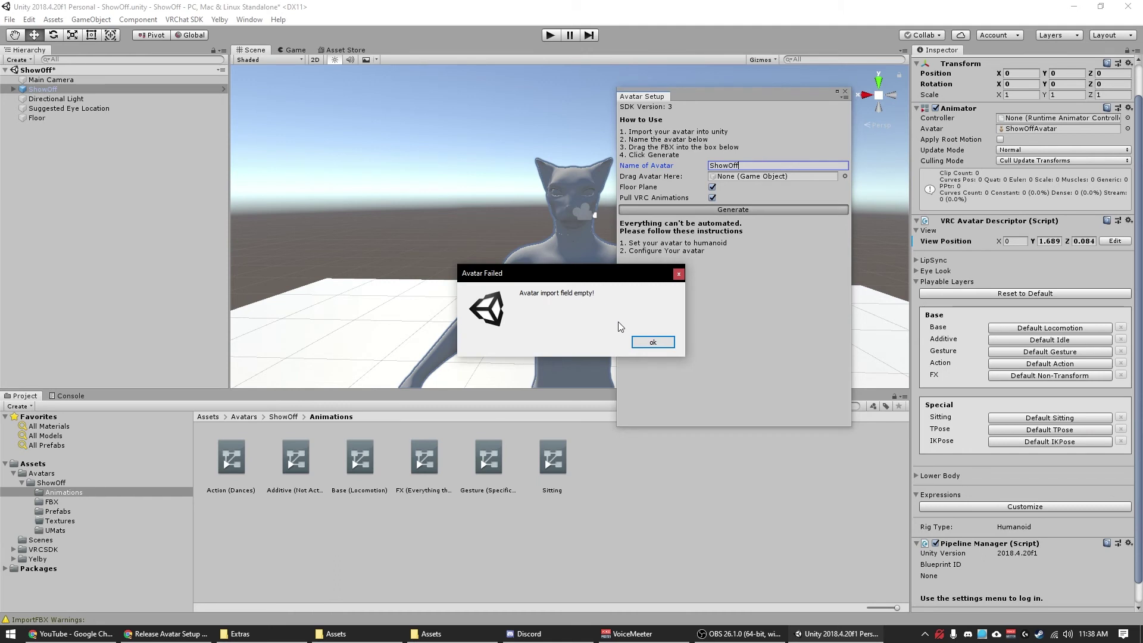
left_click(648, 343)
left_click(83, 501)
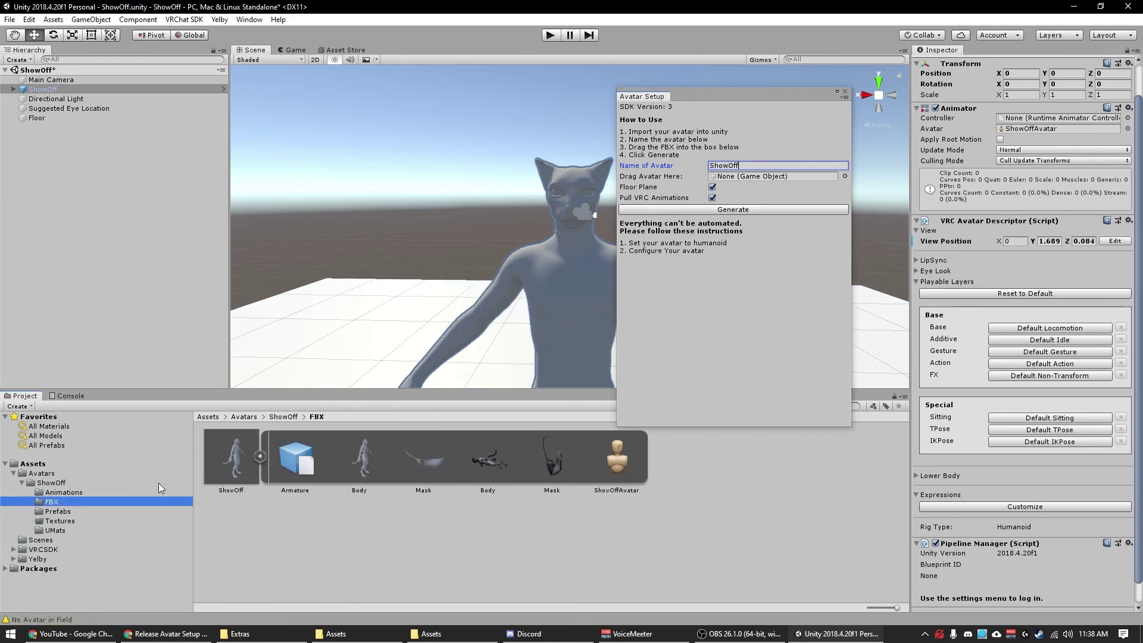
left_click(33, 463)
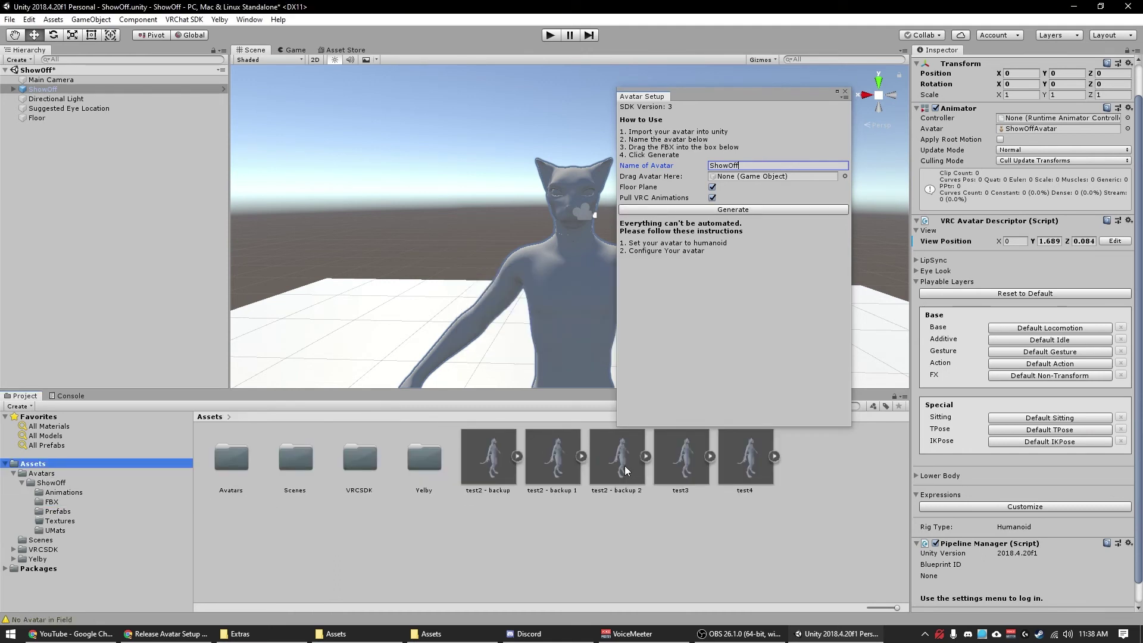
left_click_drag(617, 457, 744, 177)
left_click(695, 210)
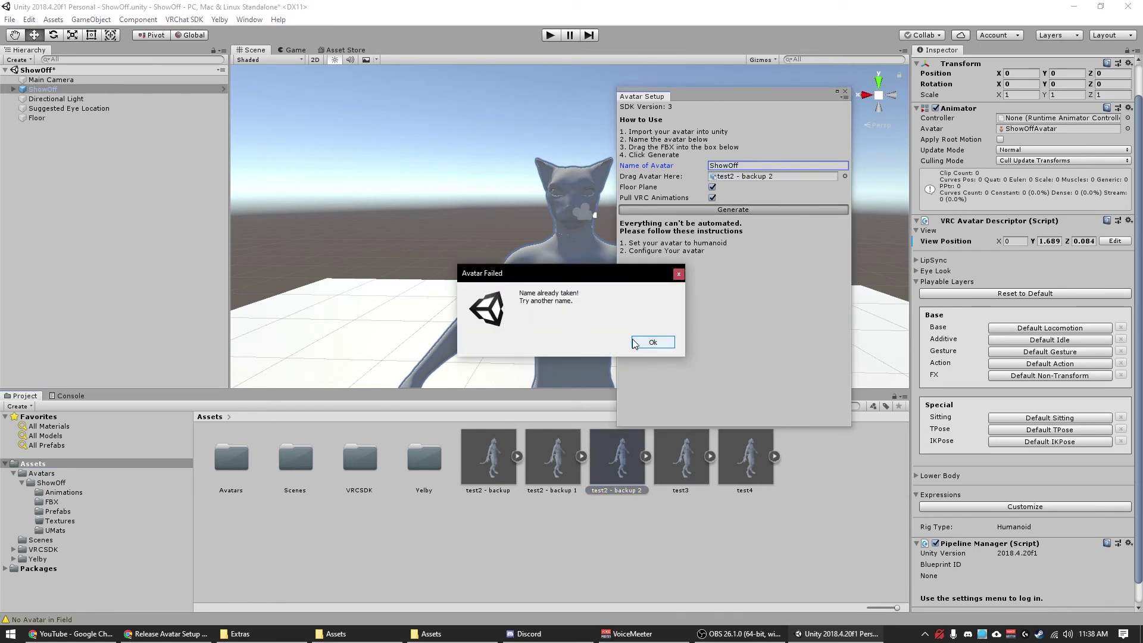
left_click(651, 342)
Rename it ShowOff2, disable Floor Plane and Pull VRC Animations, and generate it.
left_click(745, 165)
type("2")
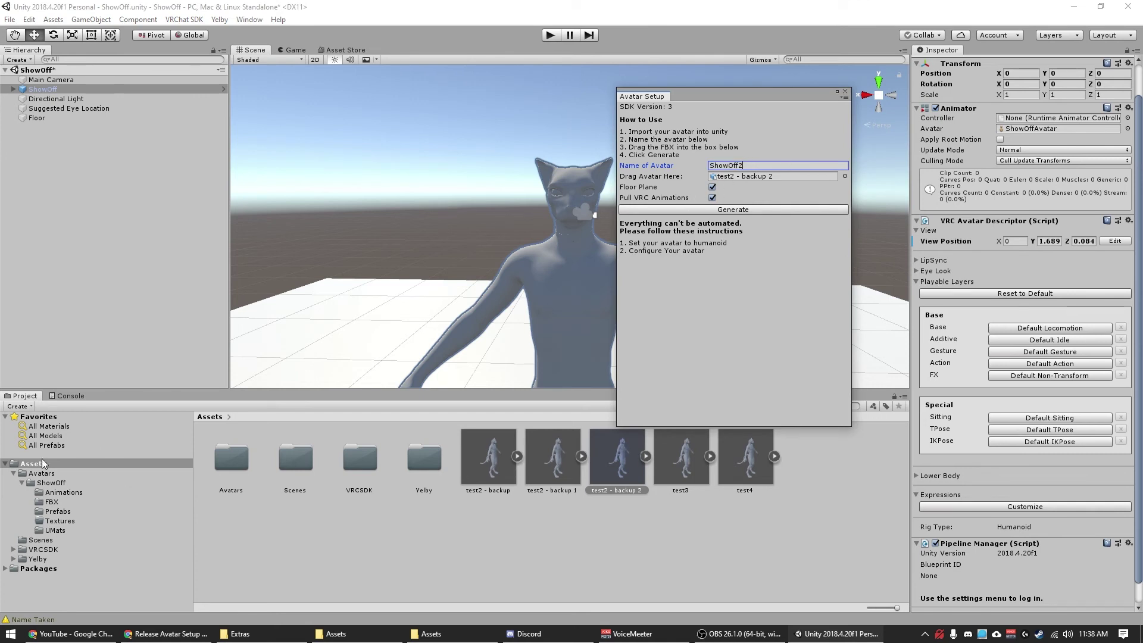
left_click(713, 187)
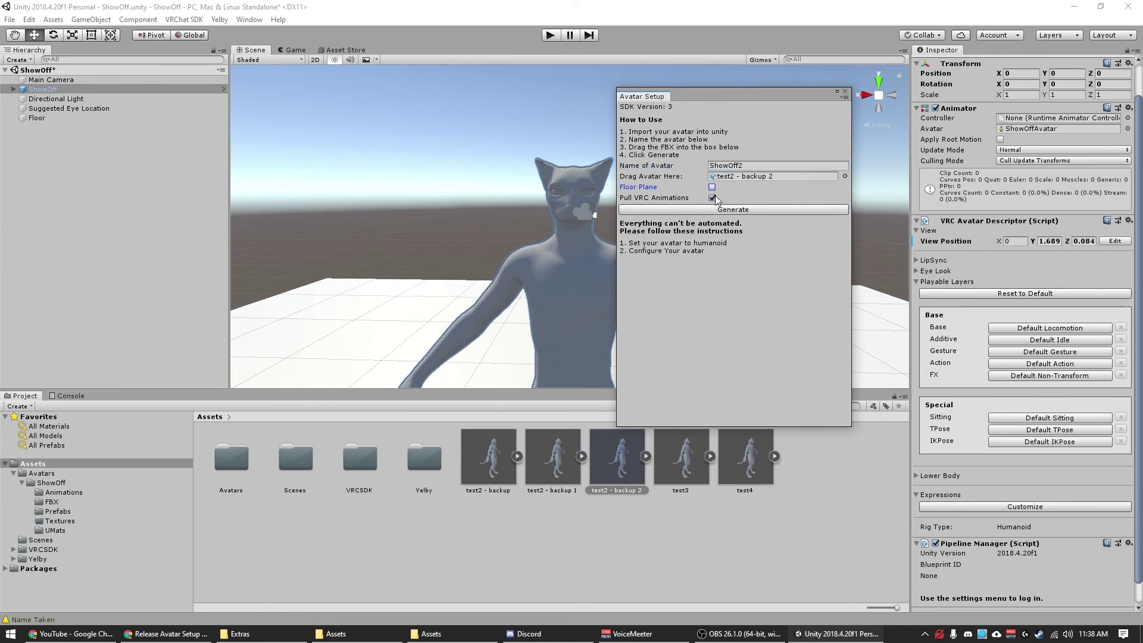
left_click(713, 198)
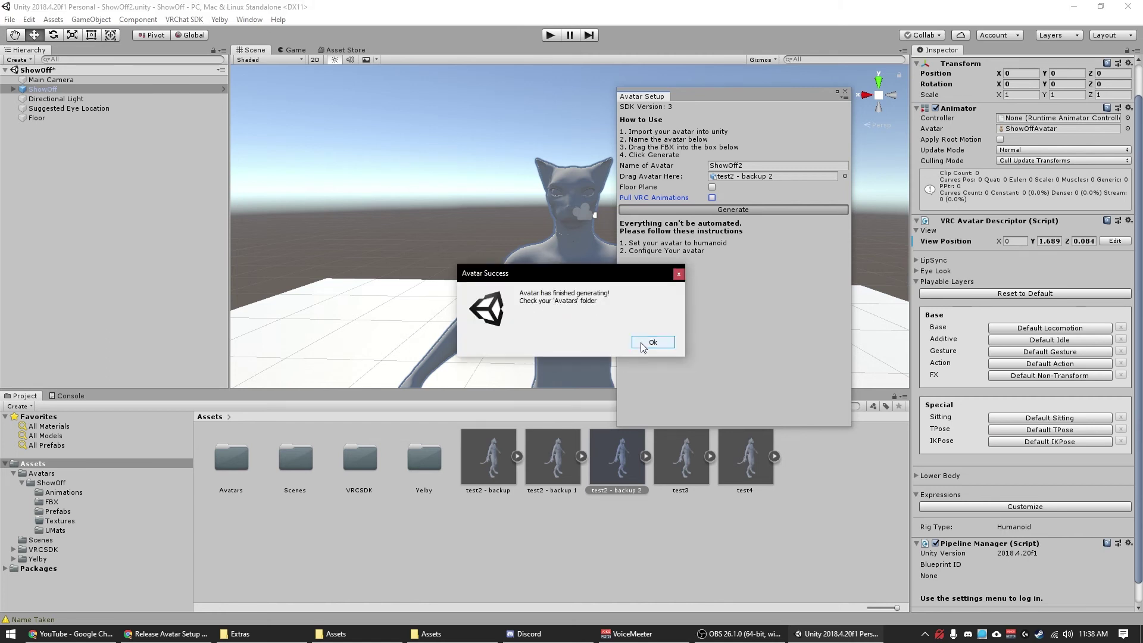
left_click(653, 342)
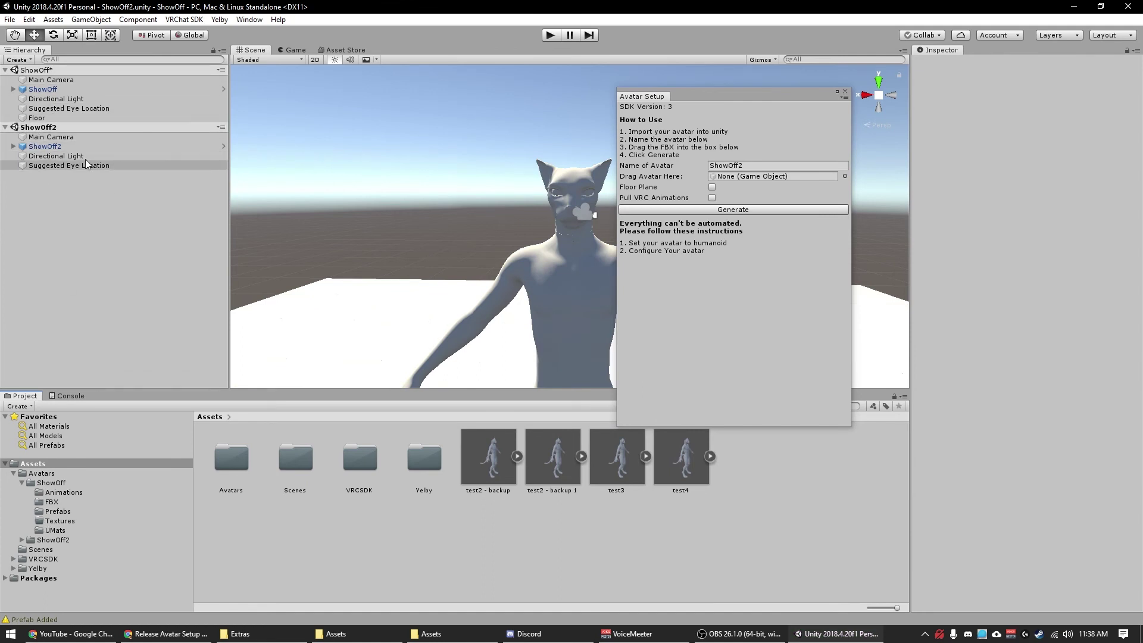
Inspect the new ShowOff2 FBX import settings and its Suggested Eye Location object.
left_click(19, 541)
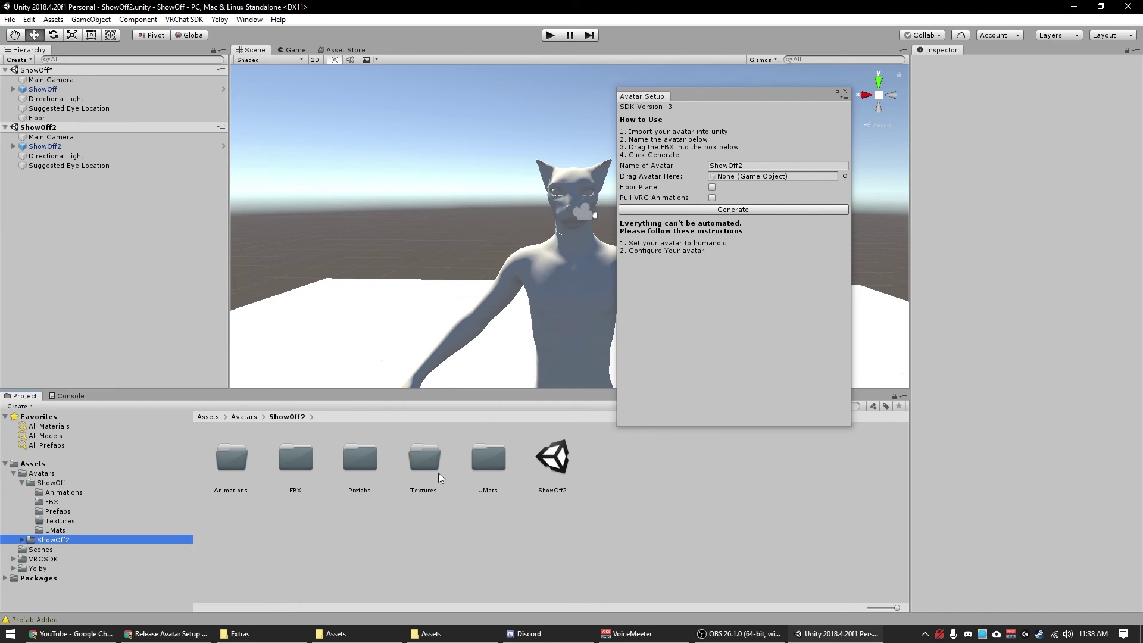
double_click(295, 458)
left_click(232, 456)
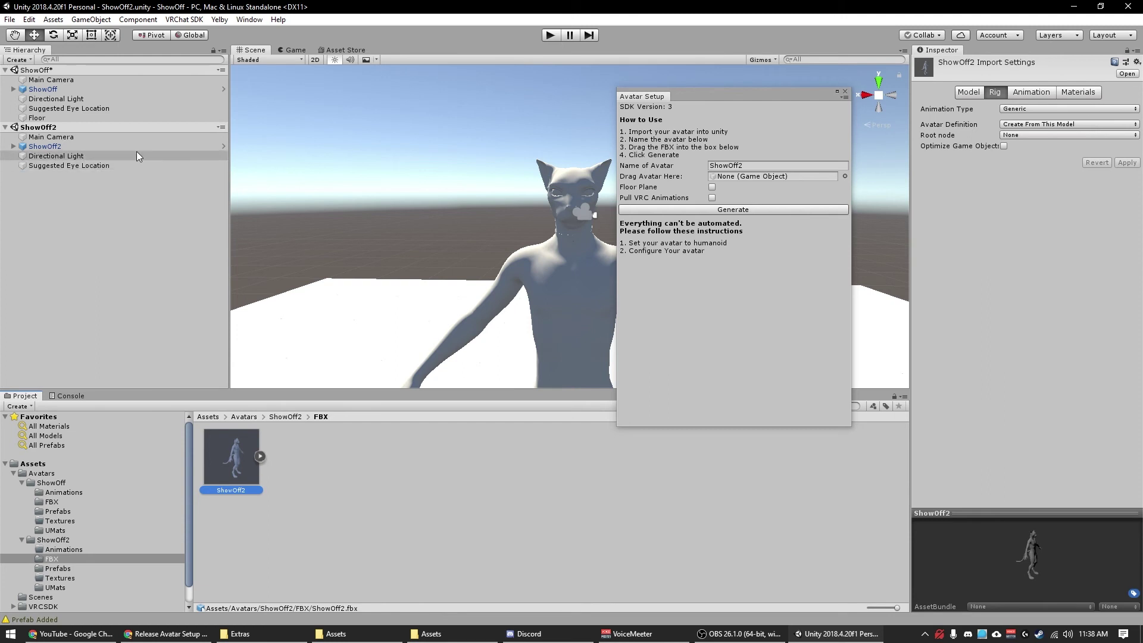
left_click(106, 167)
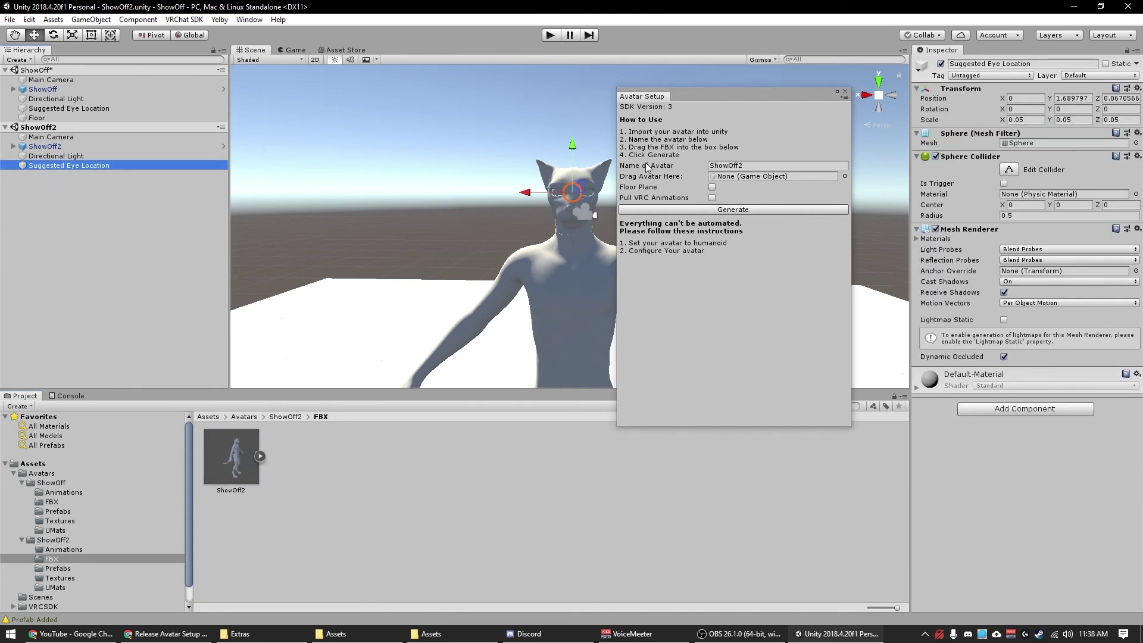
Close Avatar Setup, frame ShowOff2 in the scene, and select test4 in Assets.
left_click(845, 91)
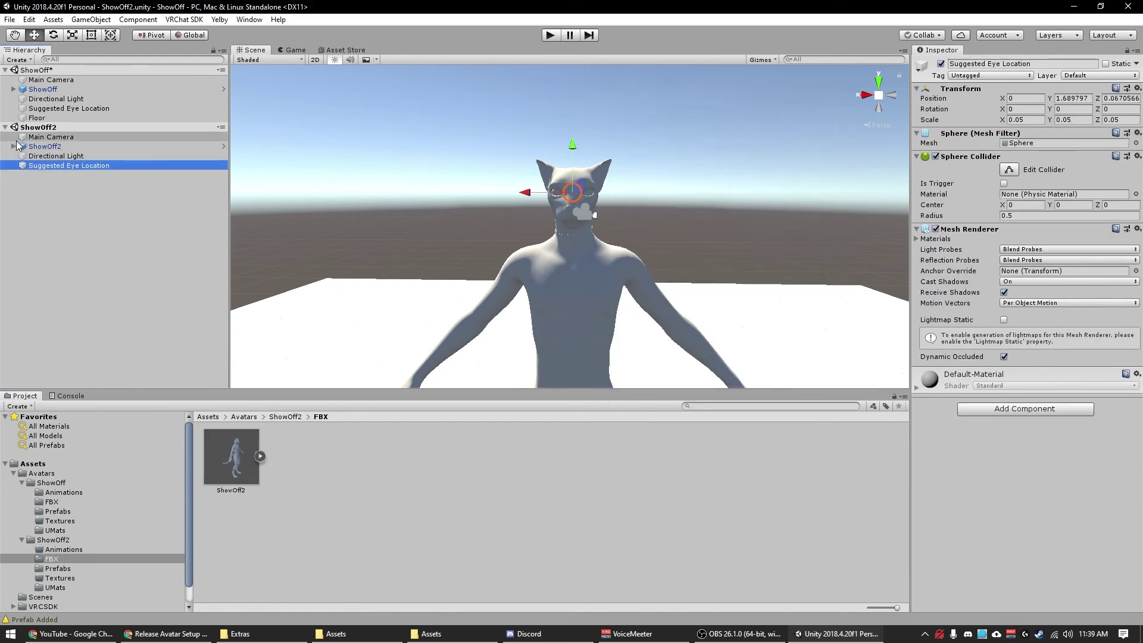
left_click(18, 147)
double_click(18, 147)
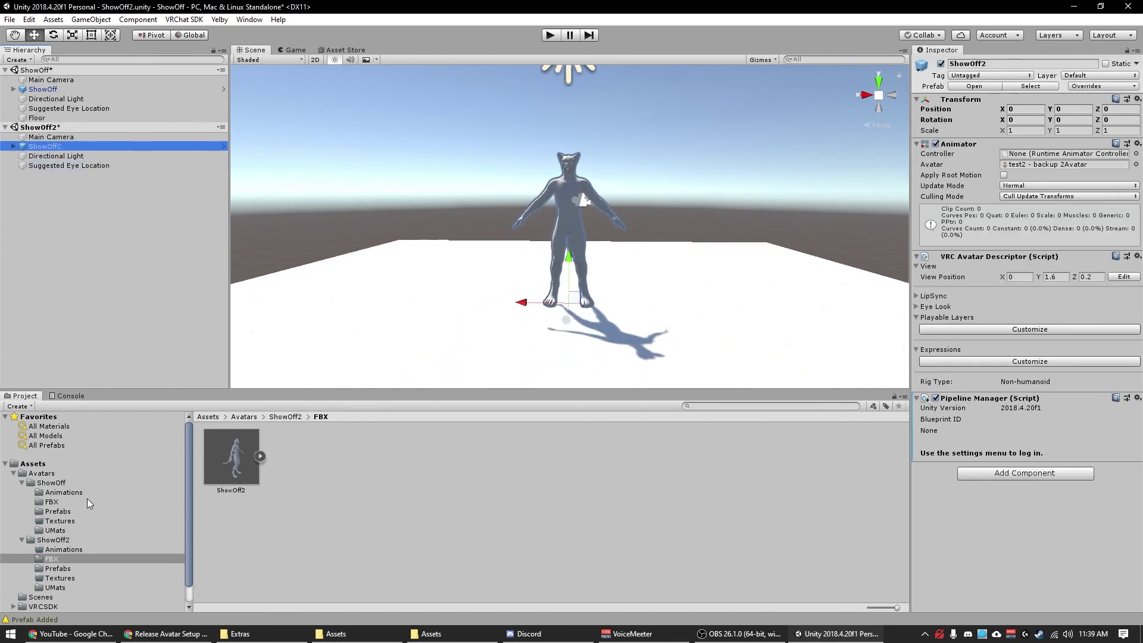
left_click(32, 456)
left_click(33, 463)
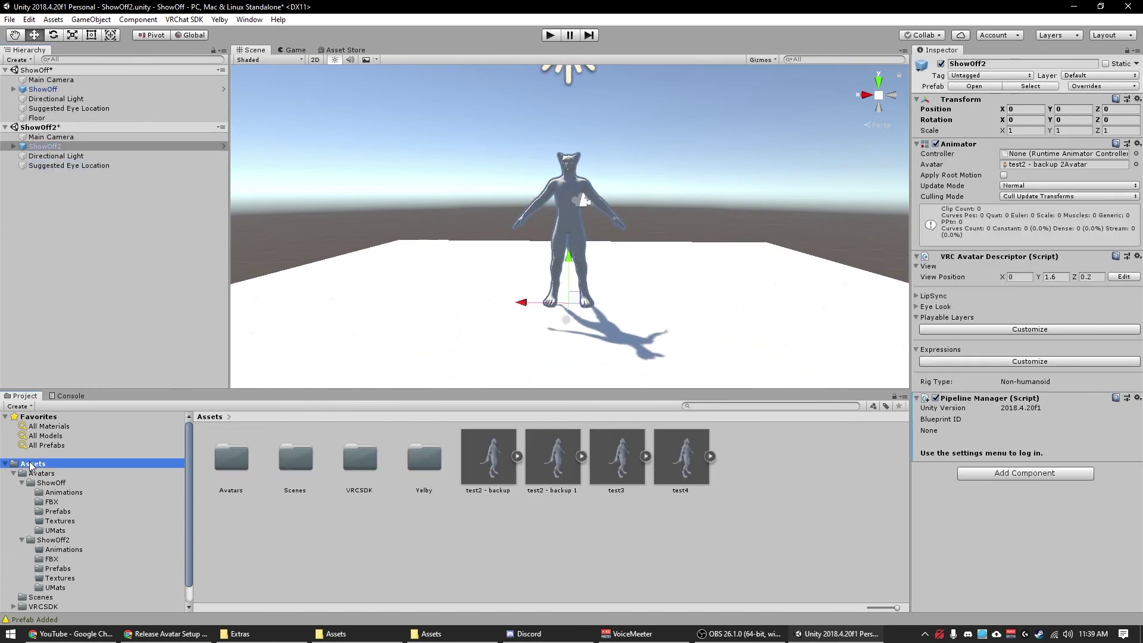
left_click(669, 461)
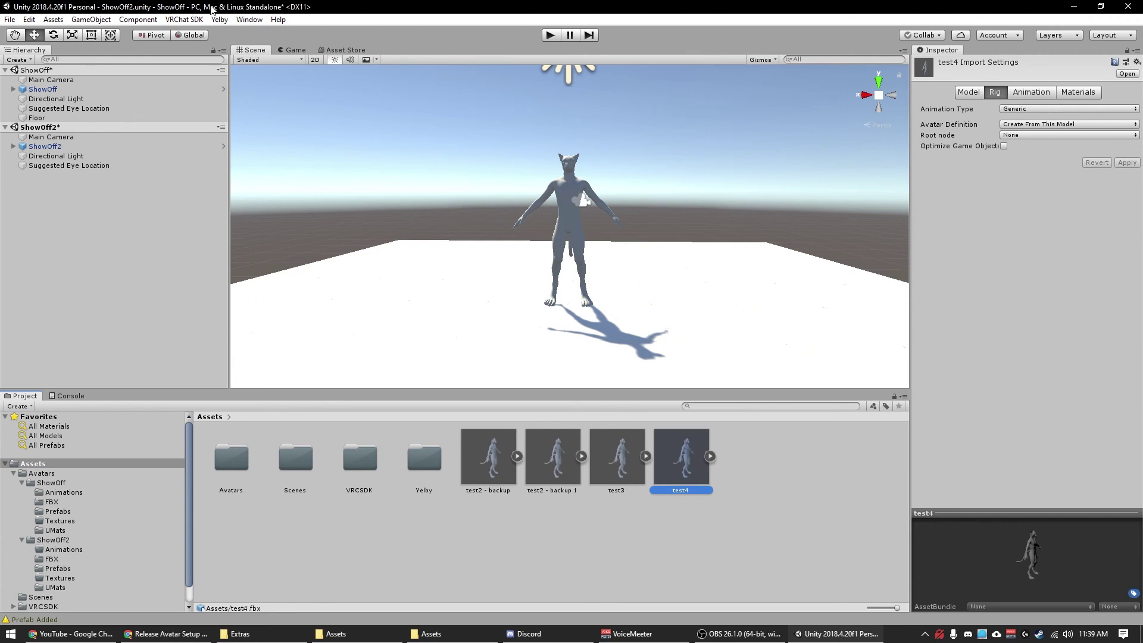
Generate a Mike avatar from test4 in Avatar Setup with Floor Plane unchecked.
left_click(219, 19)
left_click(249, 34)
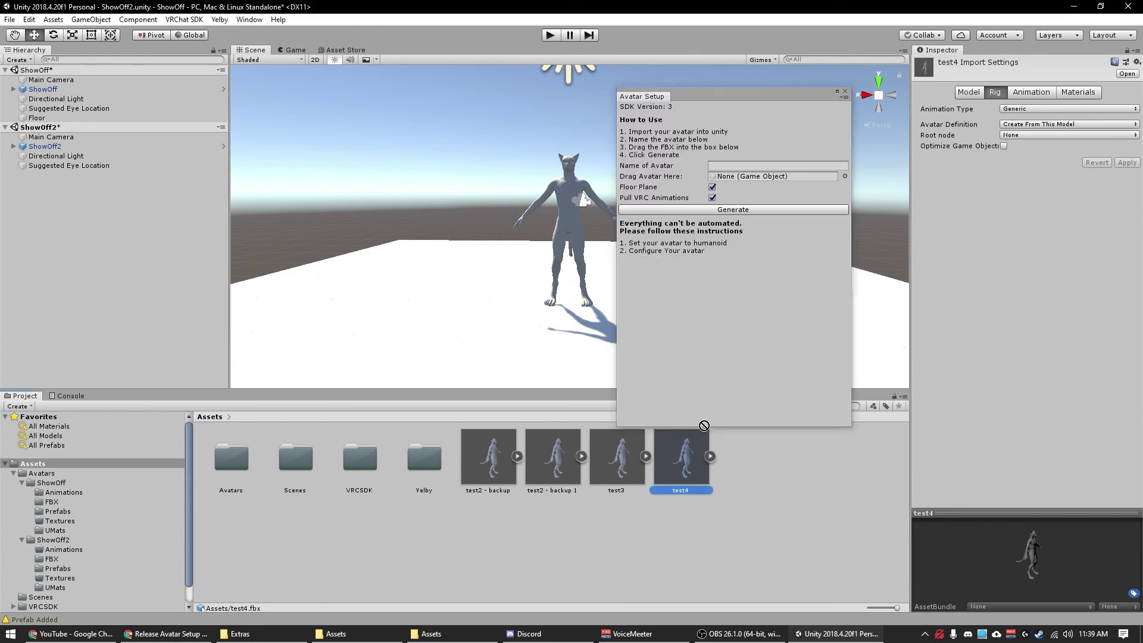
left_click_drag(750, 368, 730, 176)
left_click(749, 165)
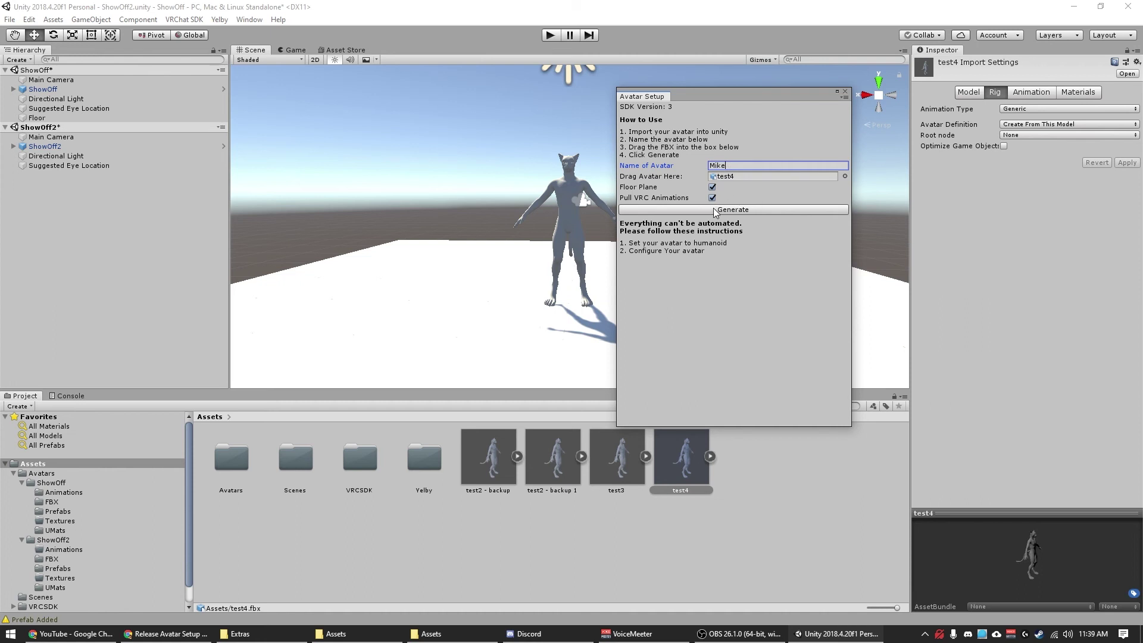
left_click(712, 186)
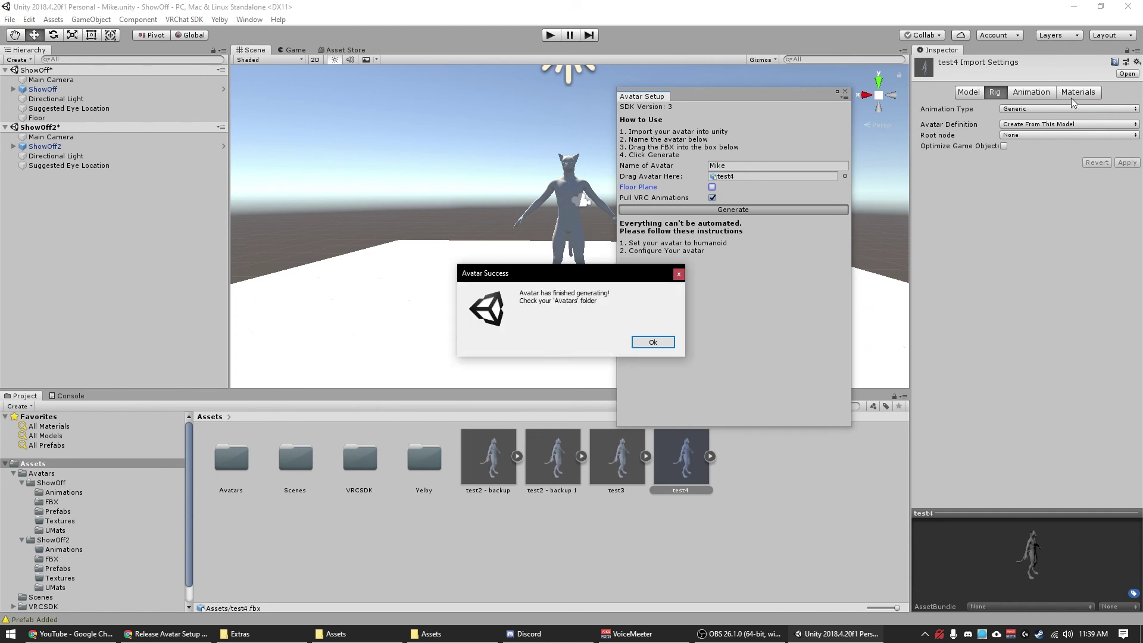
left_click(653, 342)
Scroll through the Hierarchy and select the Mike avatar object.
scroll(565, 214, "up", 5)
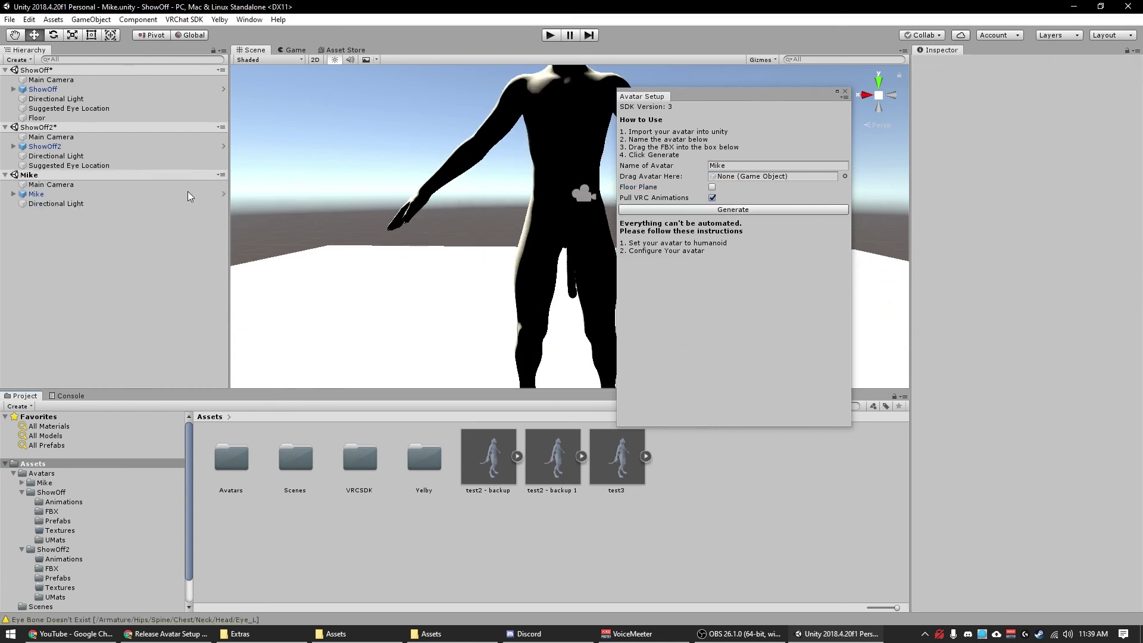
scroll(391, 187, "down", 4)
scroll(518, 218, "up", 5)
scroll(518, 218, "down", 5)
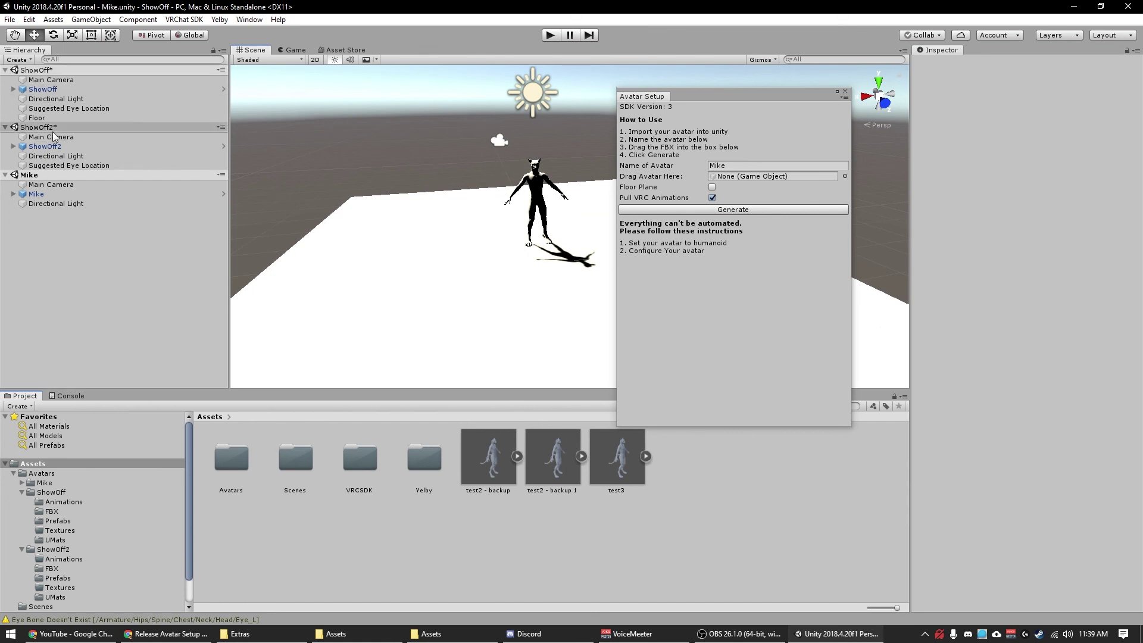
scroll(546, 187, "up", 5)
left_click(91, 194)
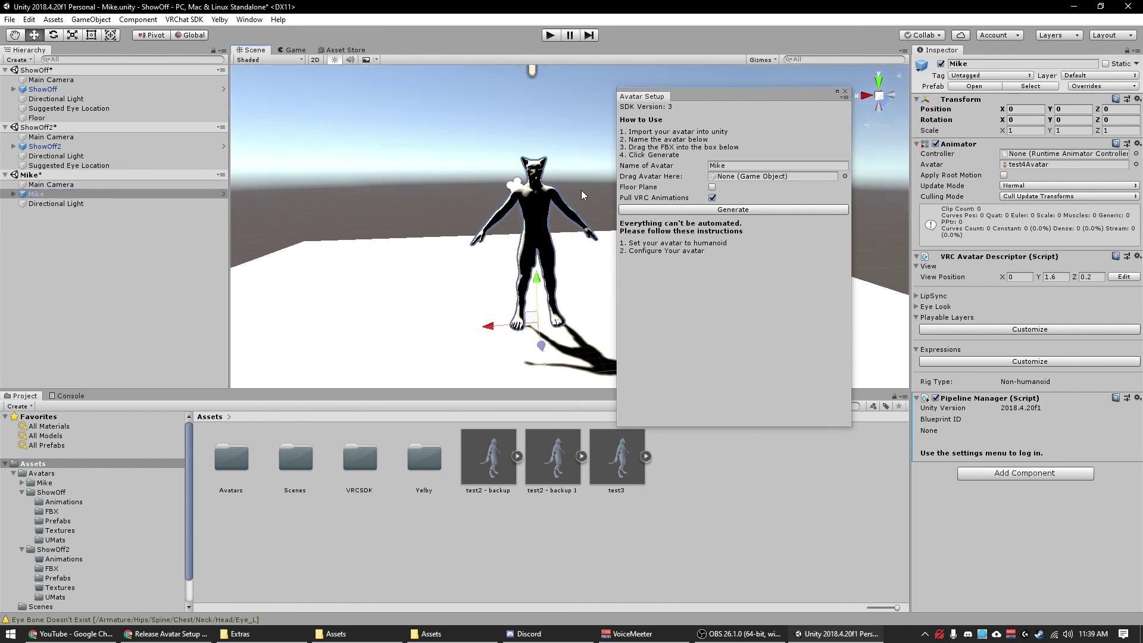
Expand ShowOff2, then select and expand its Armature to reveal the Hips bone.
scroll(567, 243, "up", 5)
scroll(567, 244, "down", 5)
scroll(563, 235, "up", 5)
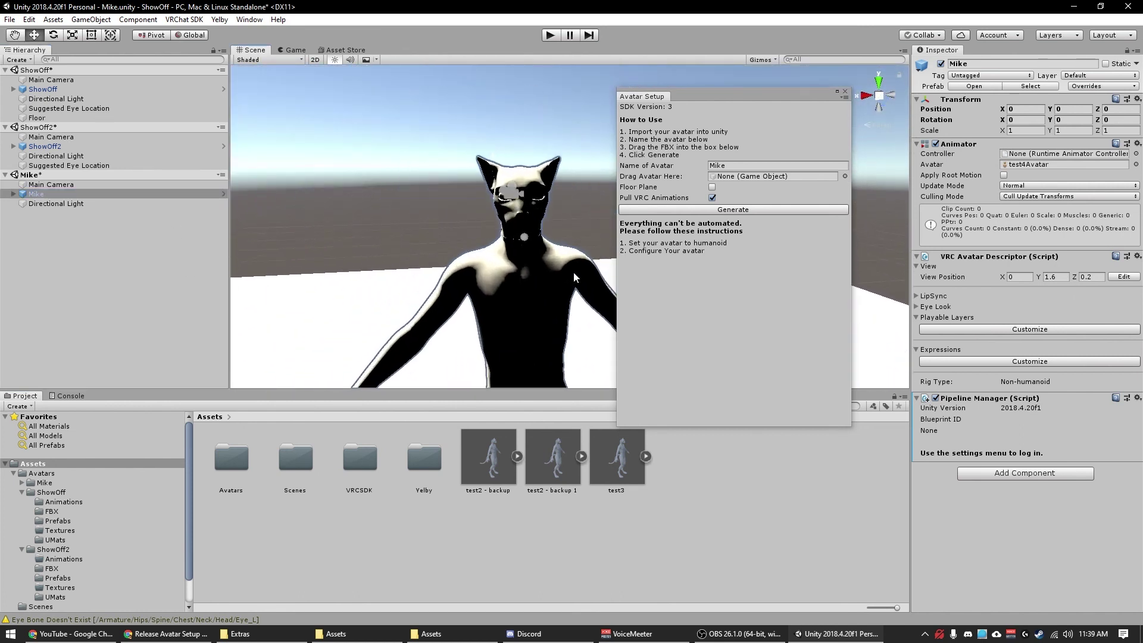
scroll(342, 231, "down", 5)
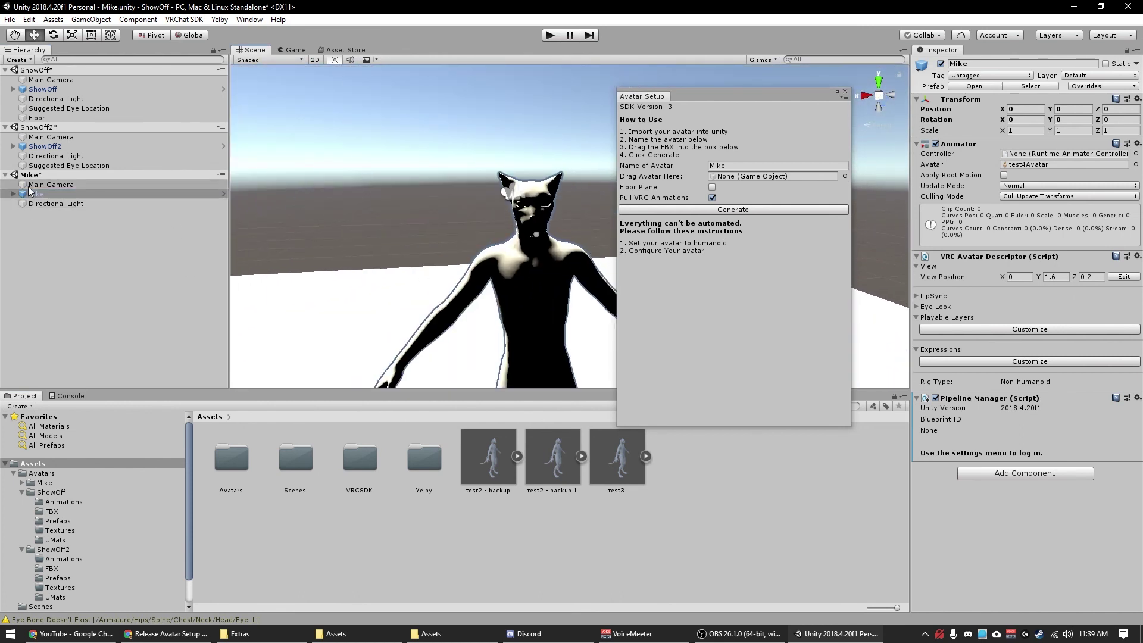
left_click(13, 146)
left_click(35, 155)
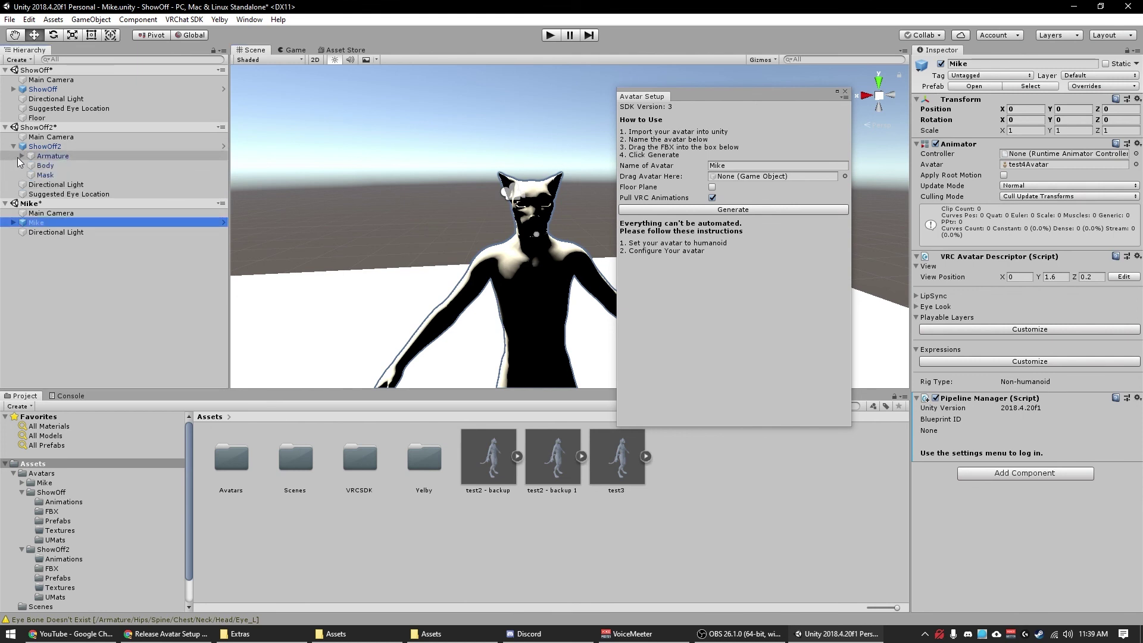
left_click(22, 156)
Expand ShowOff2's Hips, Spine, Chest, Neck and Head bones, then select Eye_L.
left_click(29, 166)
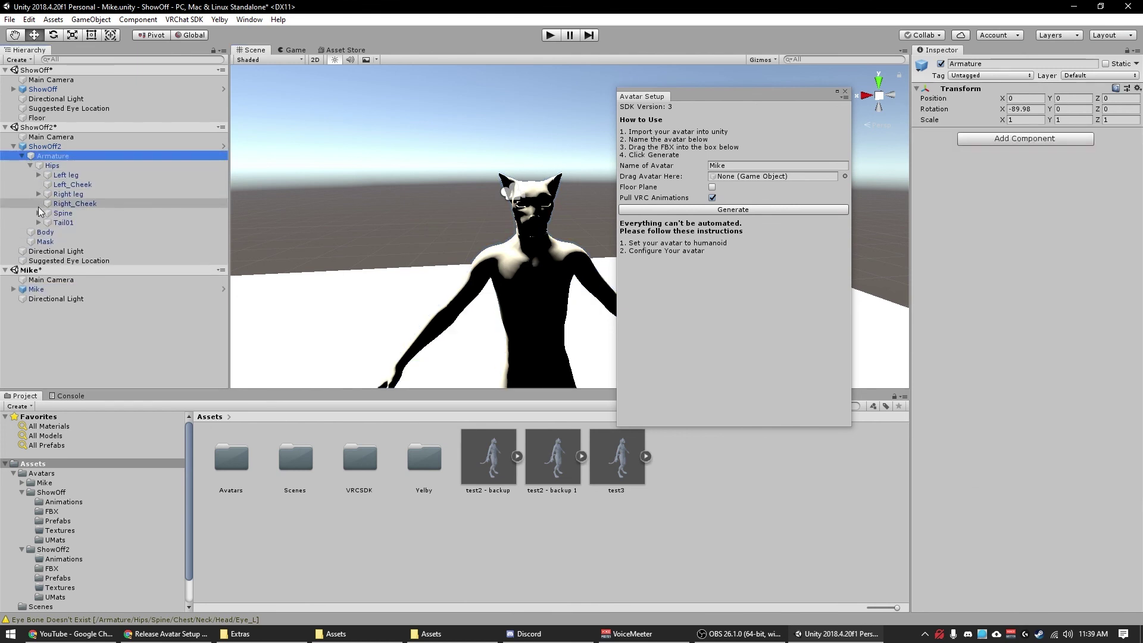
left_click(46, 213)
left_click(39, 213)
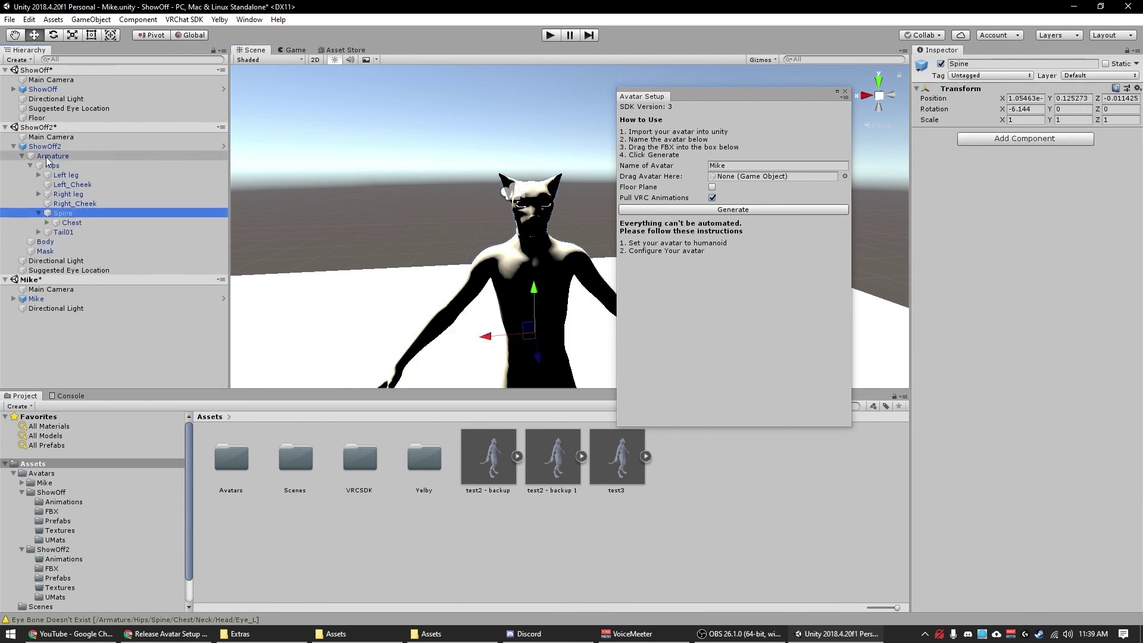
left_click(47, 222)
left_click(56, 261)
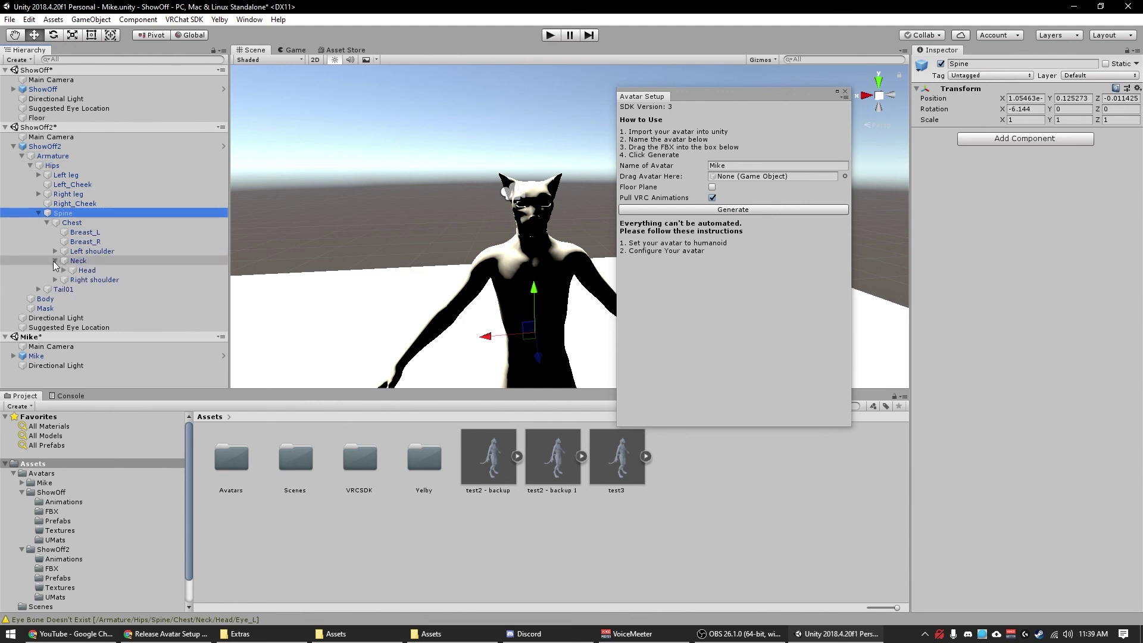
left_click(64, 271)
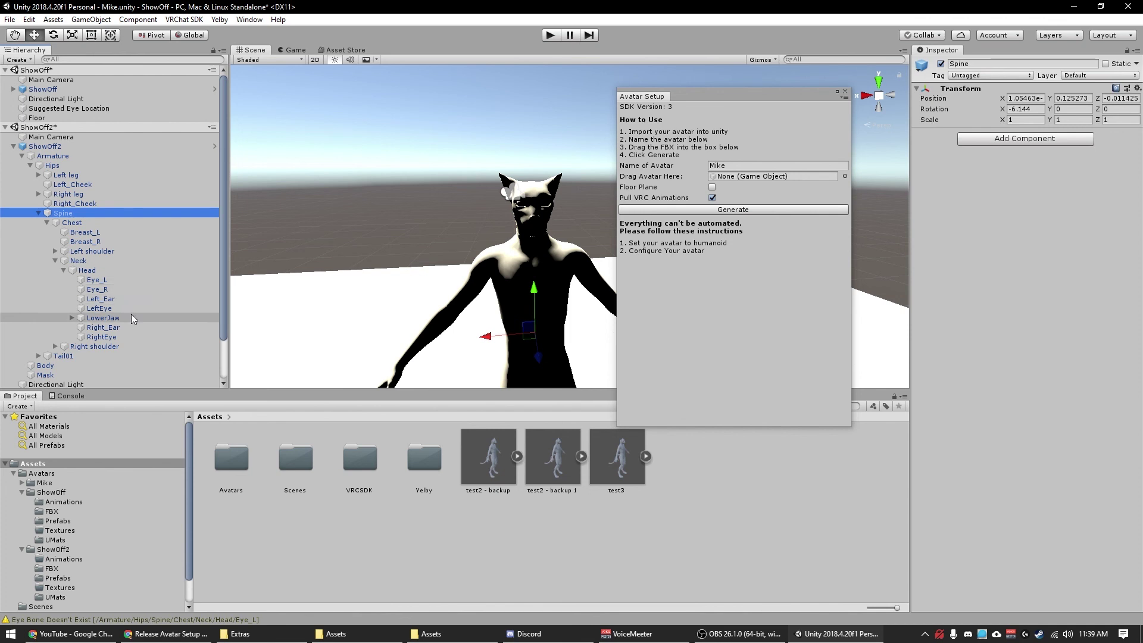
left_click(126, 281)
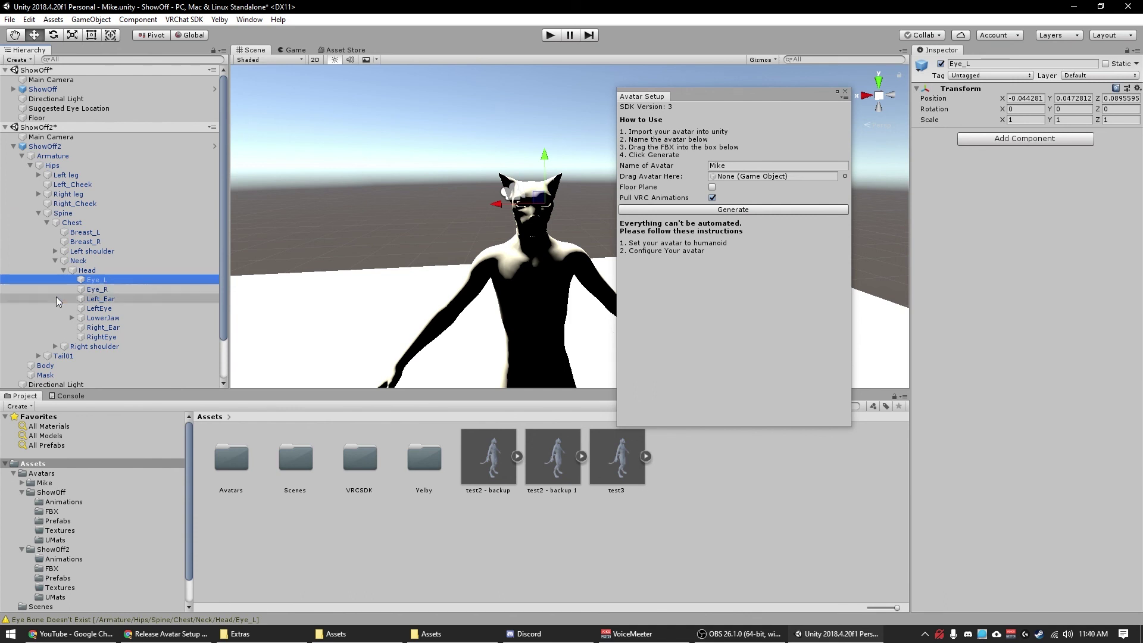
Expand Mike's armature through Spine, Chest and Neck to list its Head bones.
scroll(92, 304, "down", 2)
left_click(14, 375)
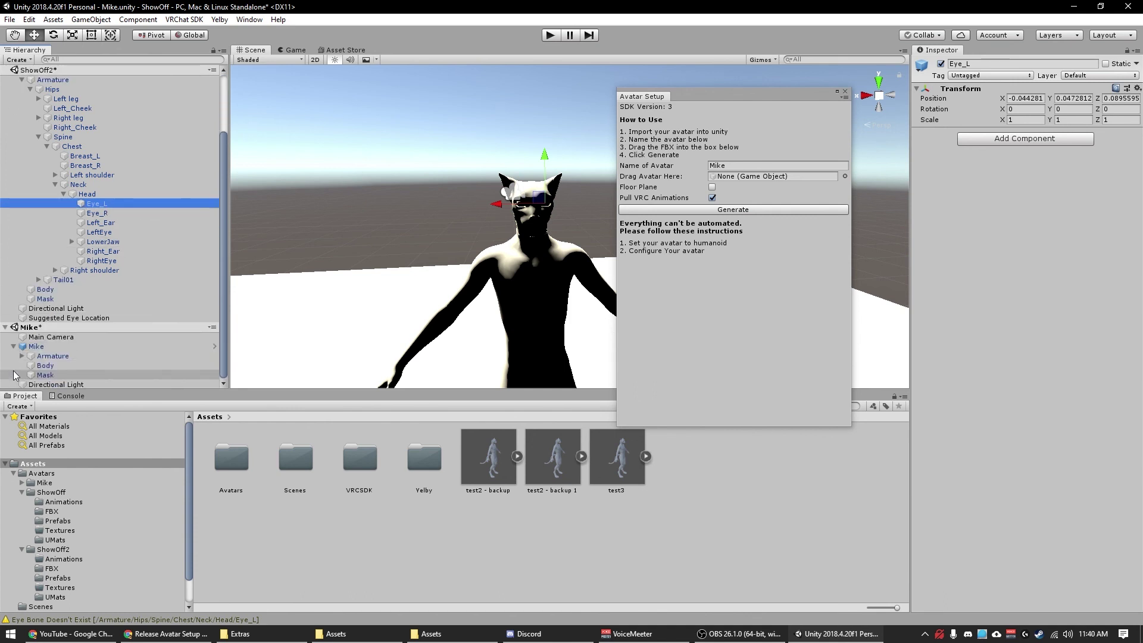
scroll(32, 370, "down", 4)
left_click(38, 347)
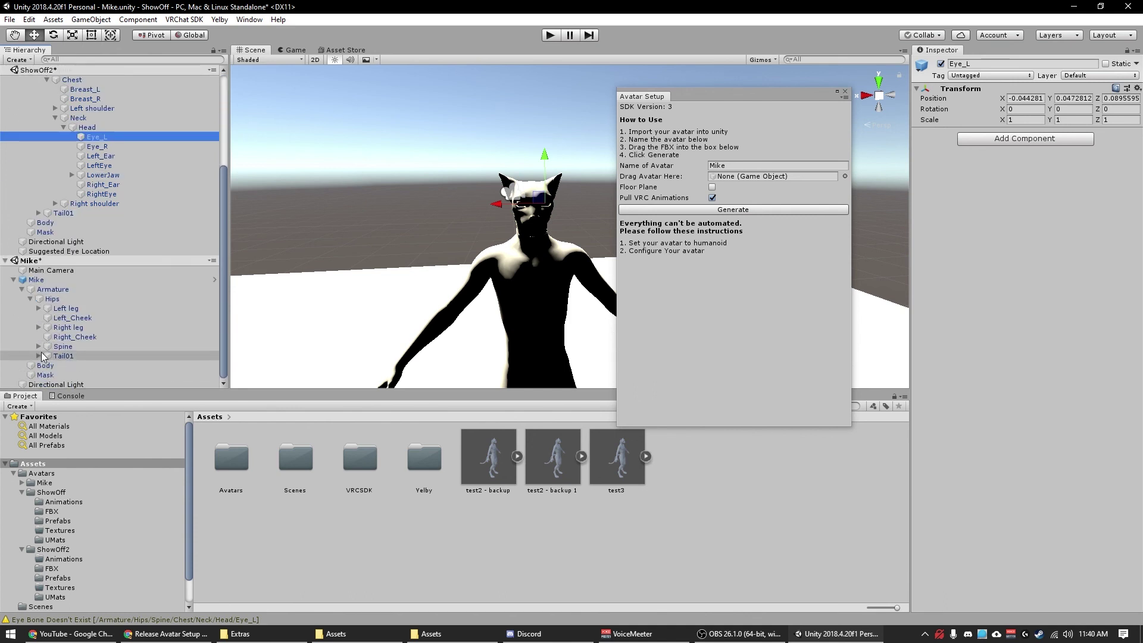
left_click(72, 355)
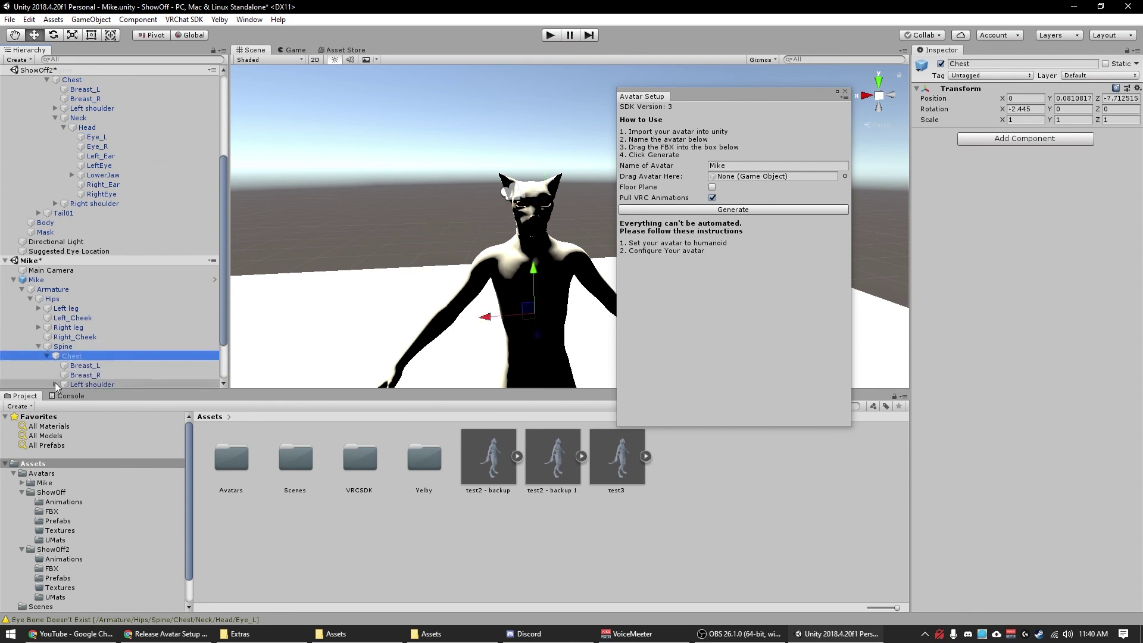
scroll(56, 381, "down", 2)
left_click(58, 337)
left_click(57, 337)
scroll(65, 348, "down", 3)
Try deleting Mike's Eye_L2 bone, dismiss the prefab restructure warning, and reselect Eye_L2.
left_click(120, 281)
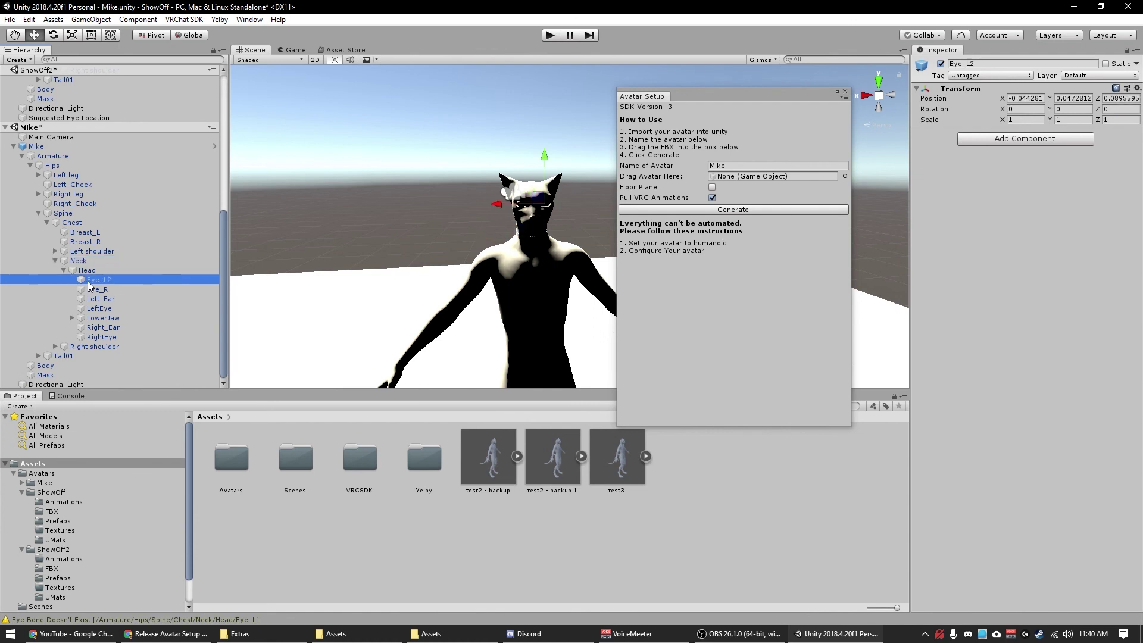
key("Delete")
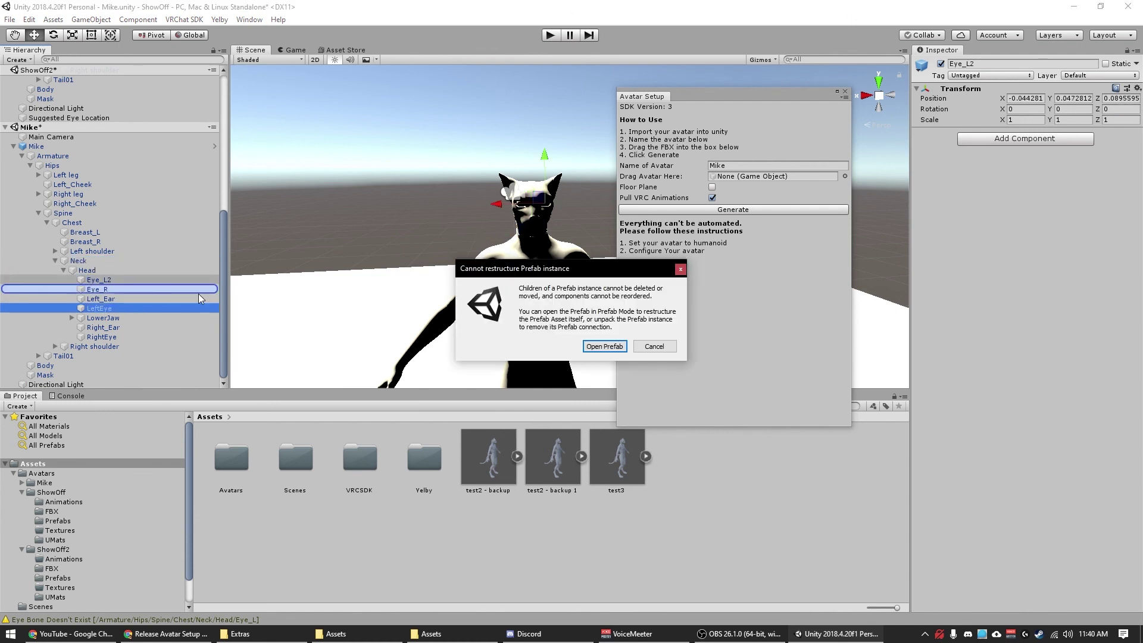
left_click(654, 349)
left_click(102, 280)
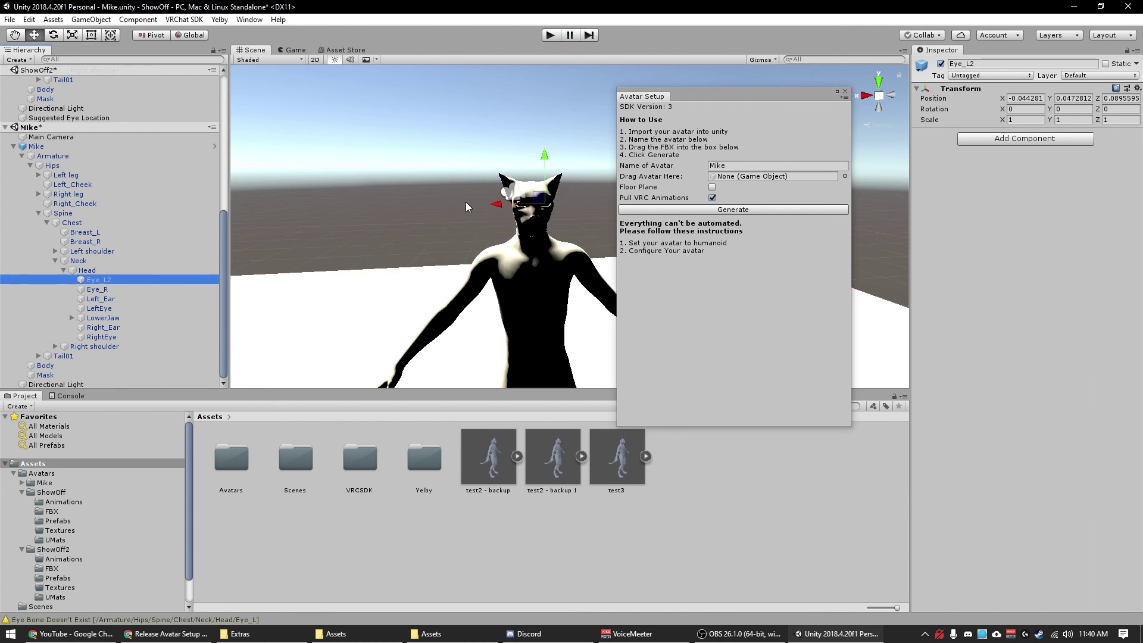
key("Up")
key("Up")
key("Up")
key("Up")
key("Up")
key("Up")
key("Up")
key("Up")
key("Up")
key("Up")
key("Up")
key("Up")
key("Up")
key("Up")
key("Up")
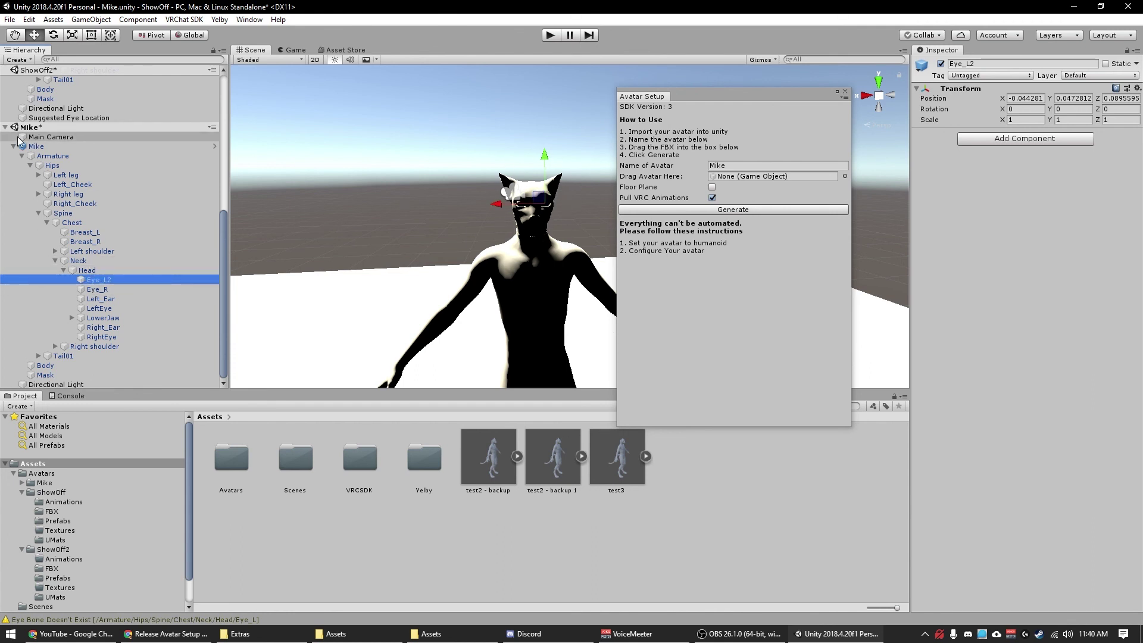
key("Down")
key("Down")
key("Down")
key("Down")
key("Down")
key("Down")
key("Down")
key("Down")
key("Down")
key("Down")
key("Down")
key("Down")
key("Down")
key("Down")
key("Down")
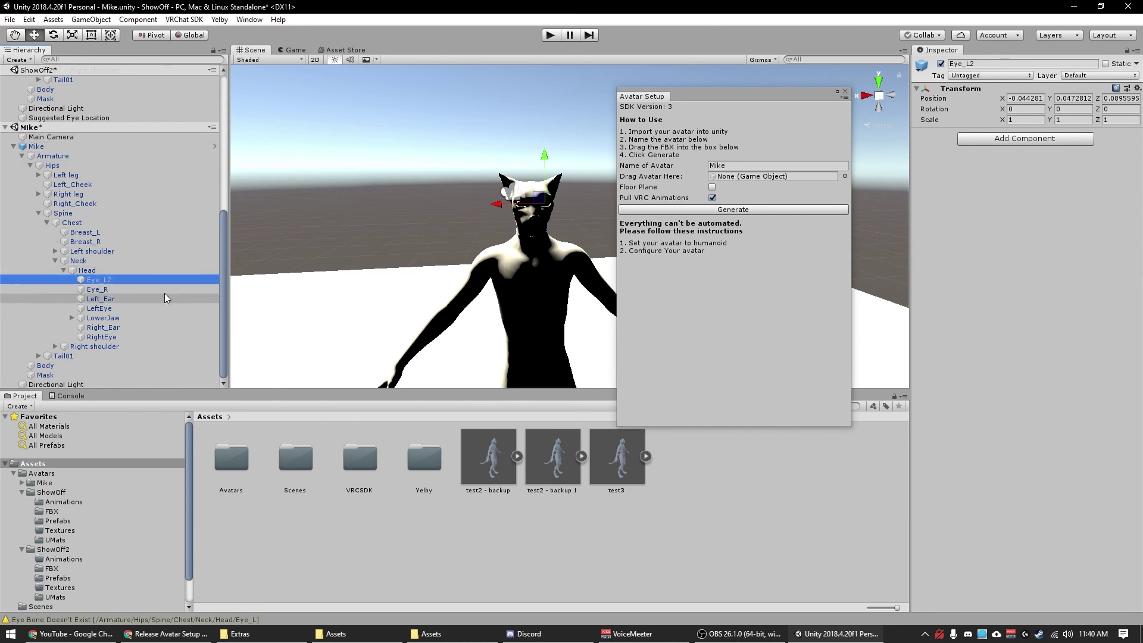
Move the Avatar Setup window left, then close it.
left_click_drag(729, 98, 547, 108)
left_click(561, 185)
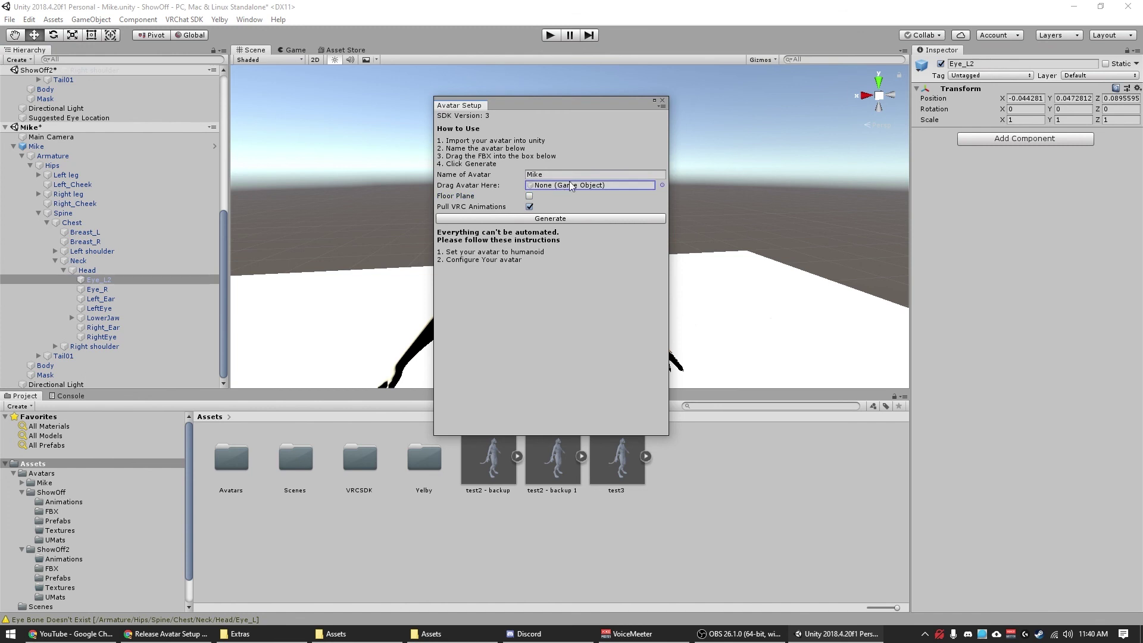
left_click(662, 101)
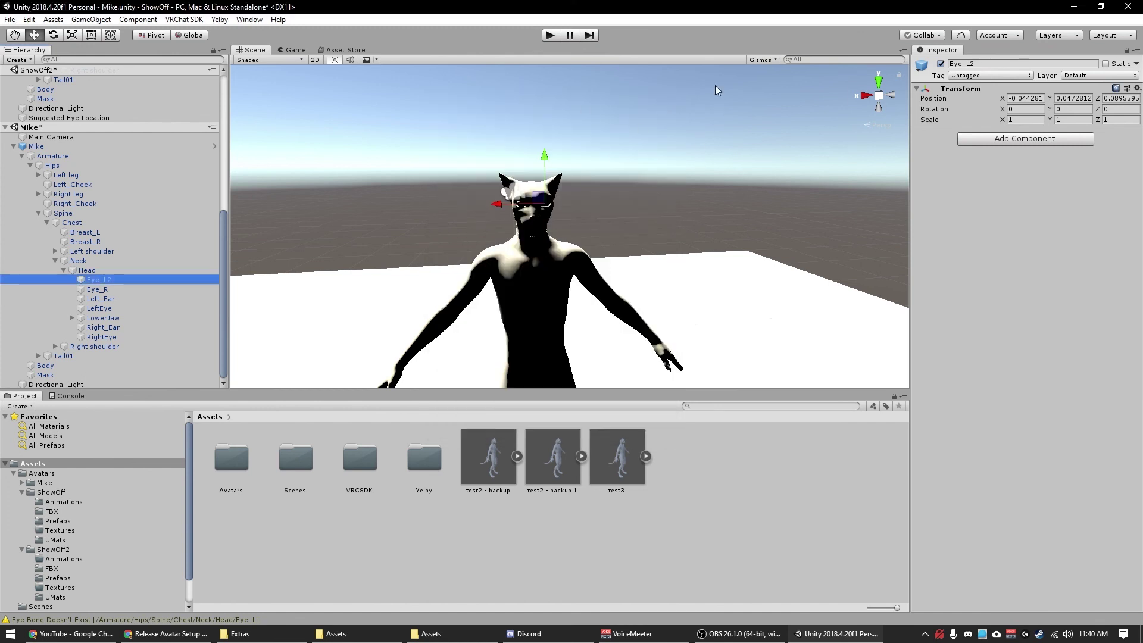